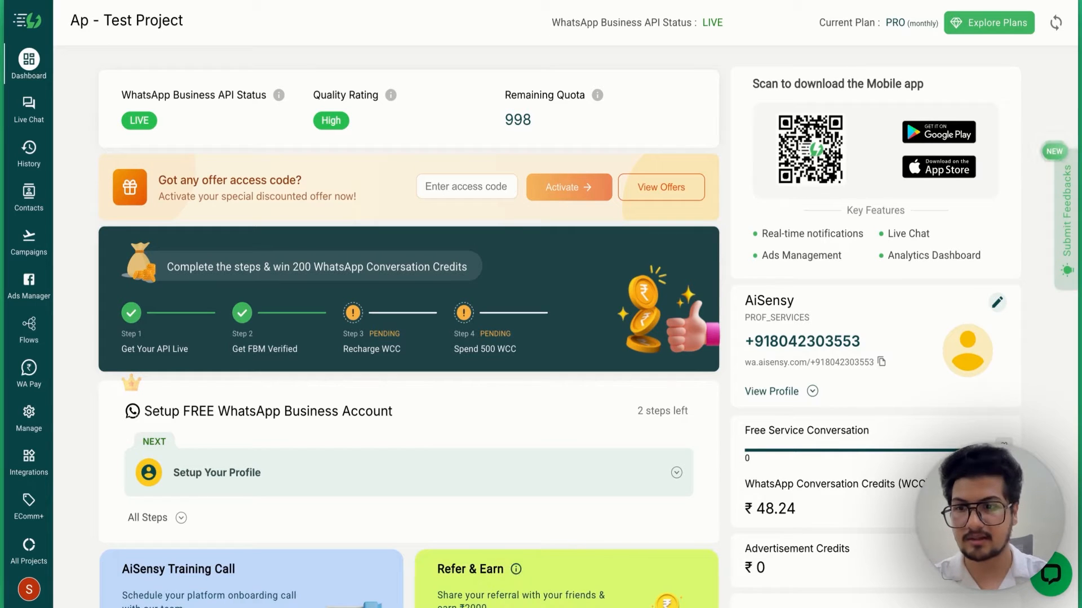
- Start a new template message with category MARKETING and language English
click(28, 417)
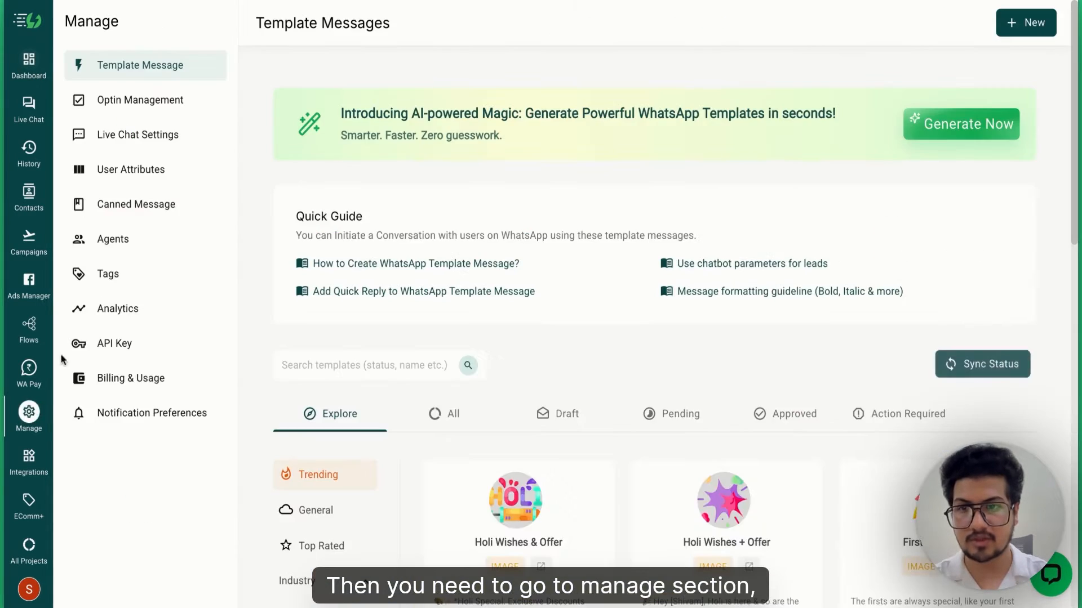
click(1038, 38)
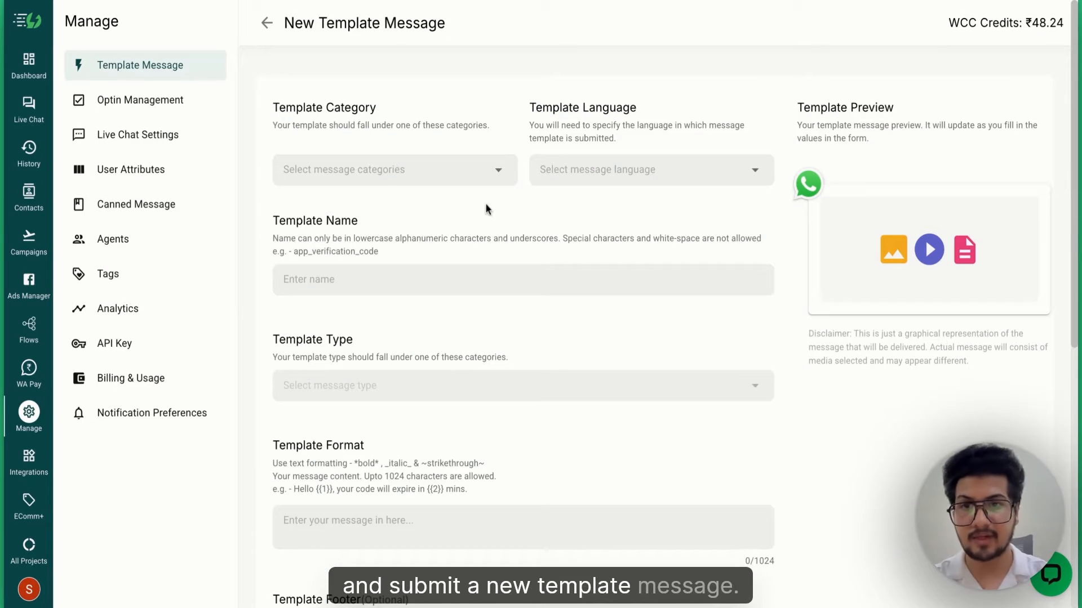
click(498, 171)
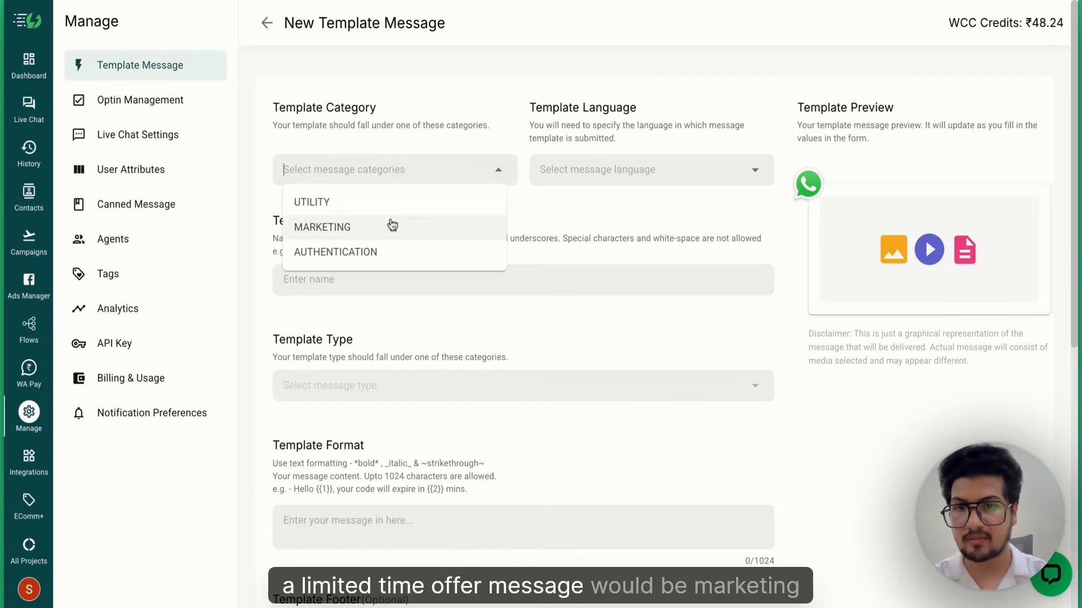
click(377, 235)
click(612, 169)
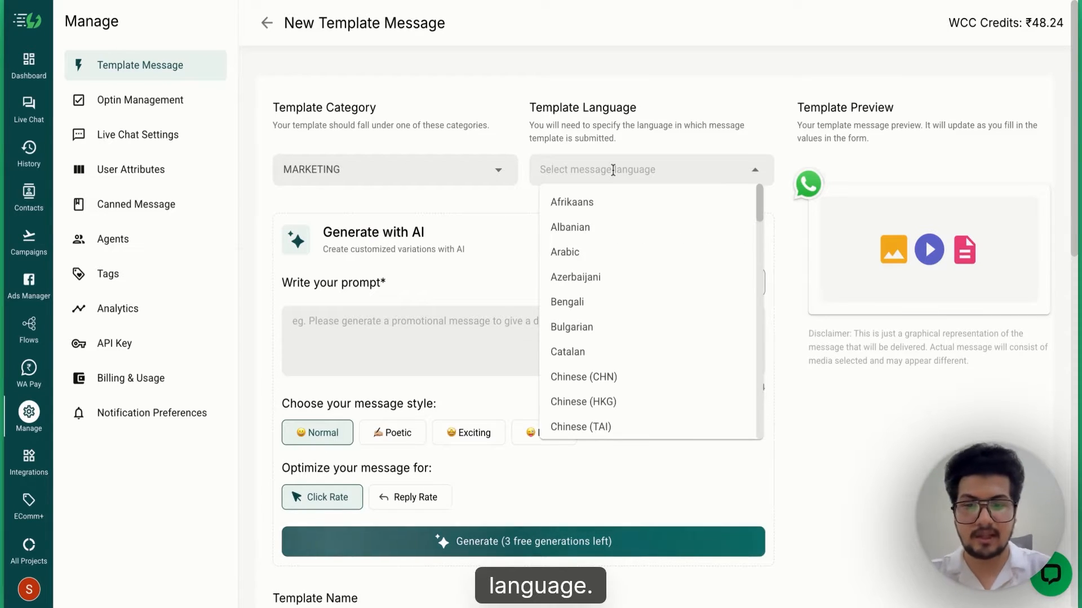
text(english)
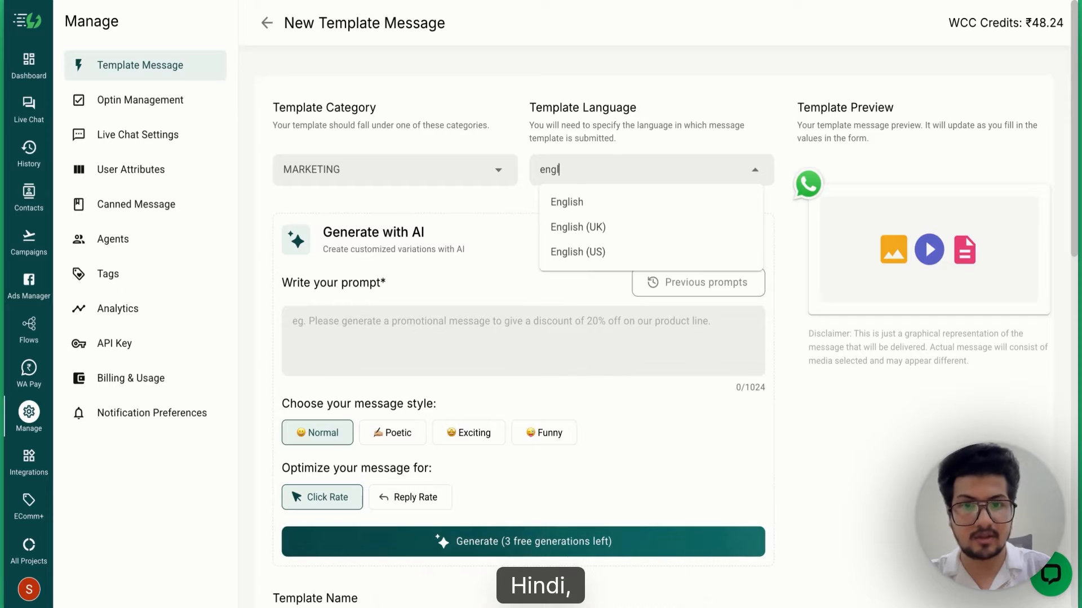
click(616, 207)
- Name the template code_test and set its type to LIMITED TIME OFFER
scroll(469, 379, down, 5)
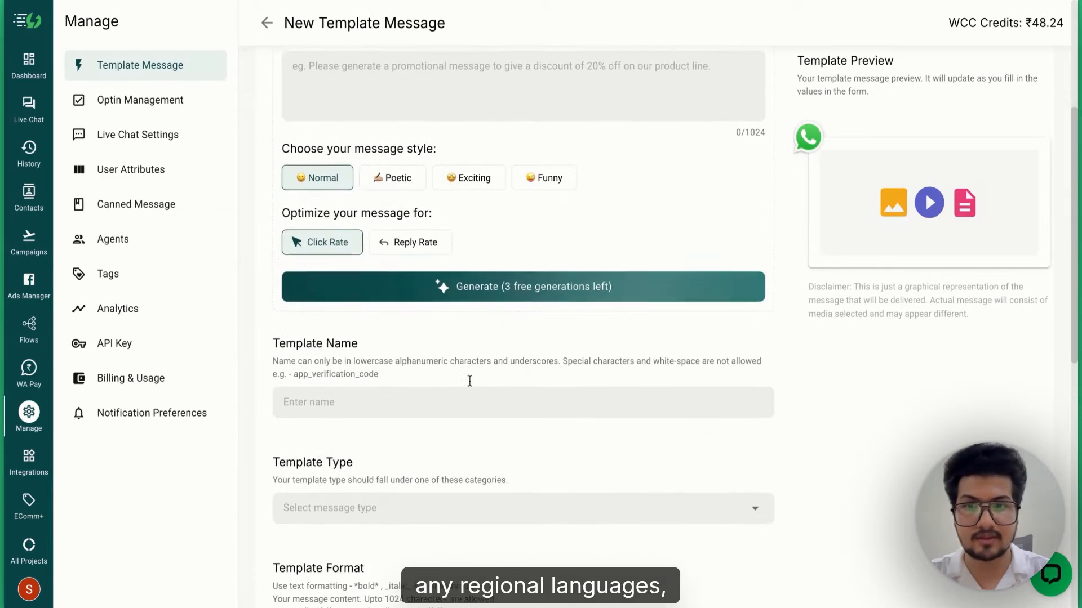
click(344, 322)
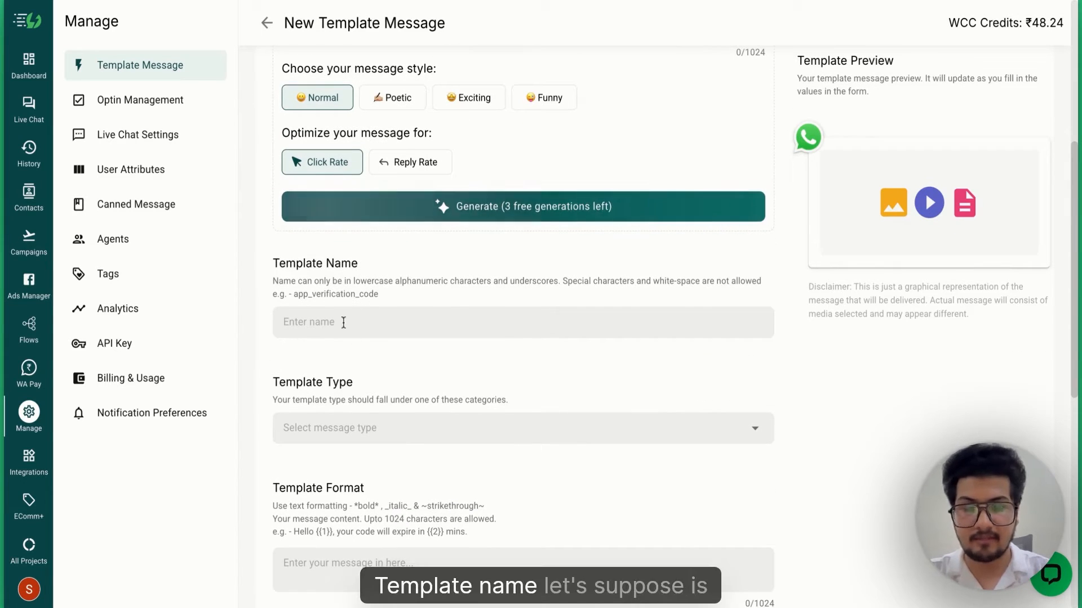
text(c)
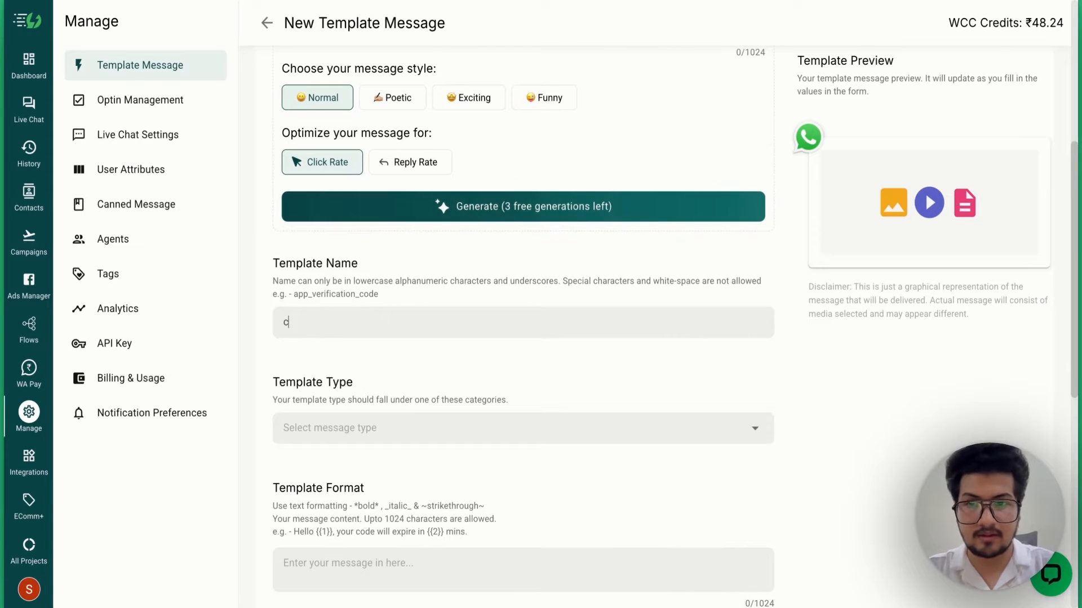
text(ode_test)
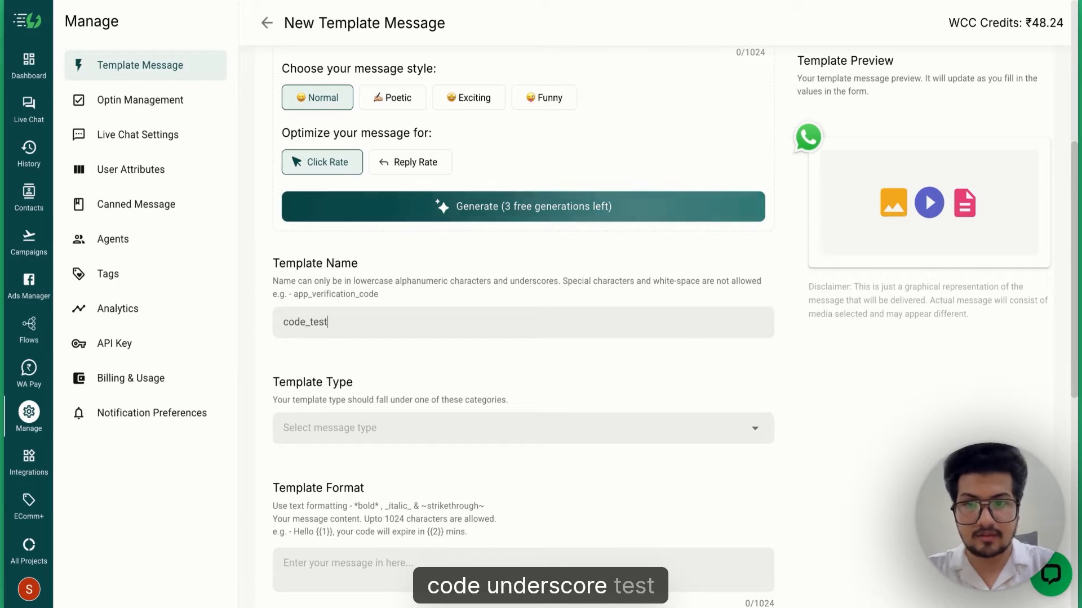
click(411, 427)
click(503, 389)
- Set the header type to IMAGE after briefly trying VIDEO
scroll(503, 383, down, 1)
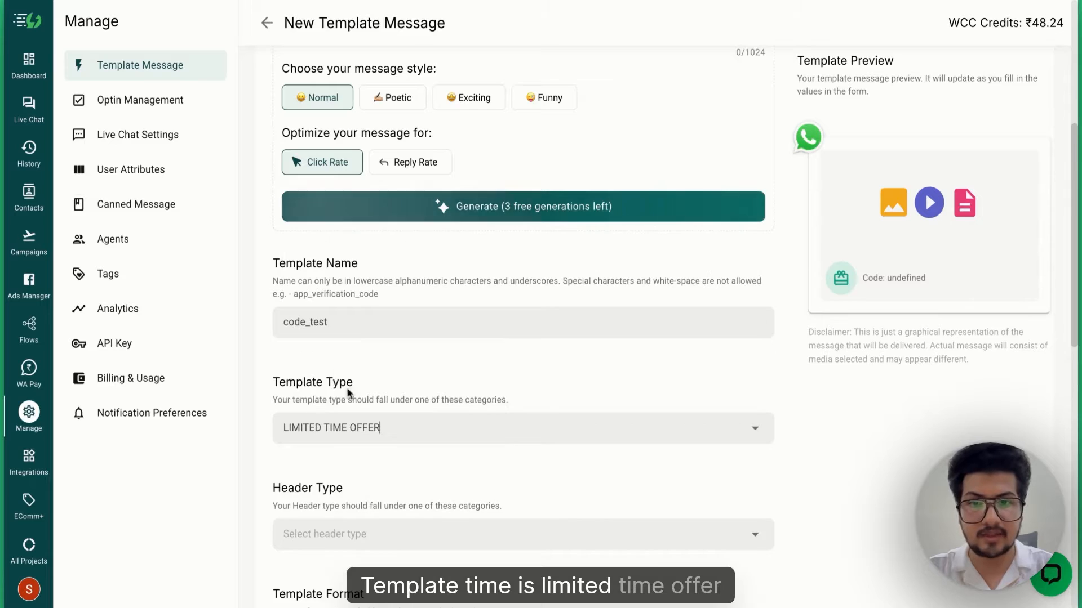
scroll(502, 382, down, 3)
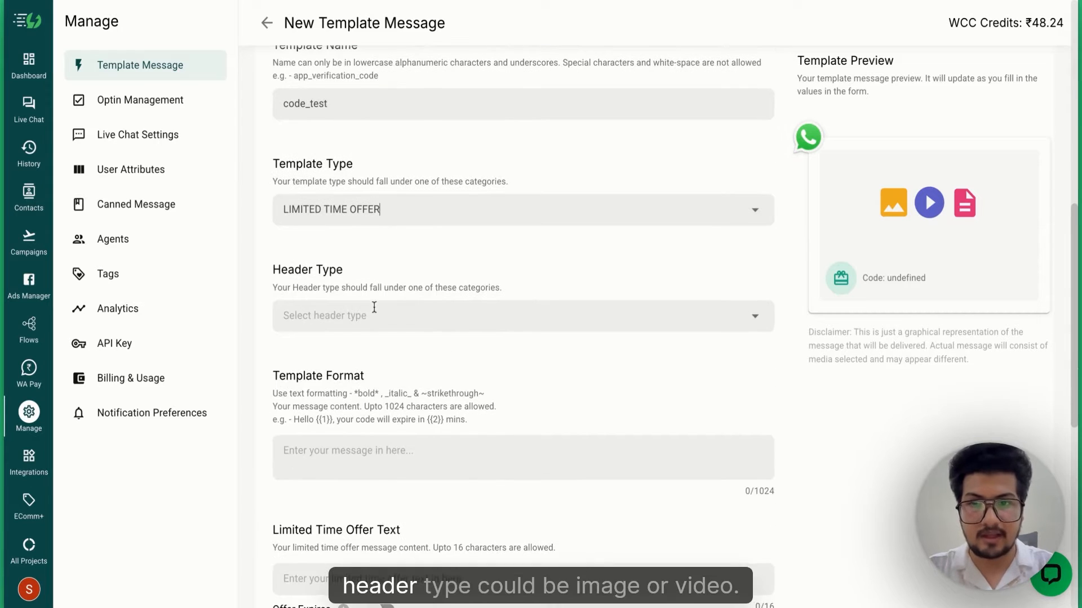
click(379, 313)
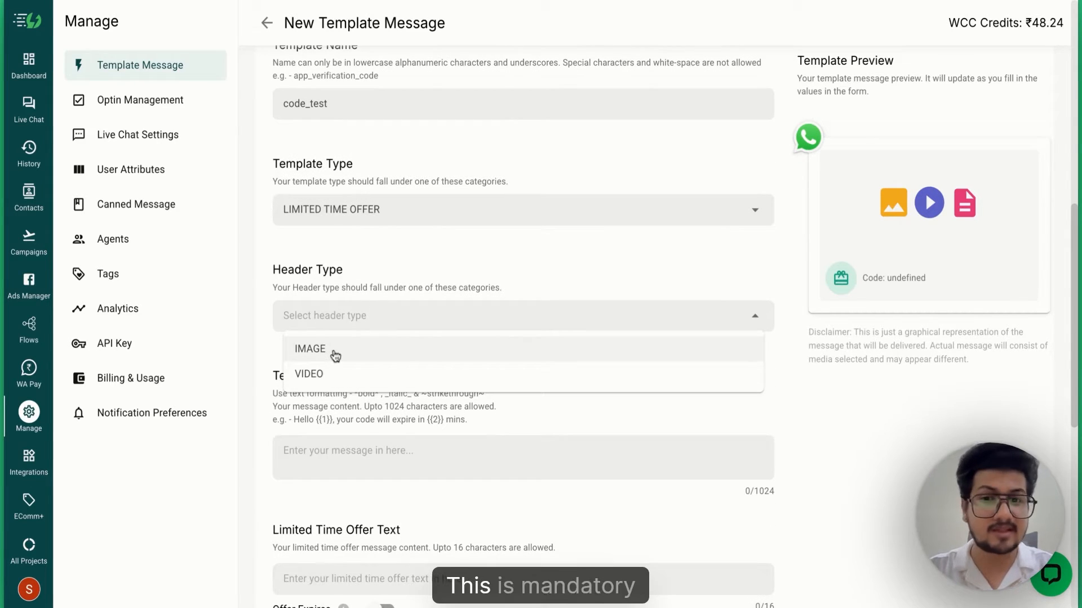
click(336, 356)
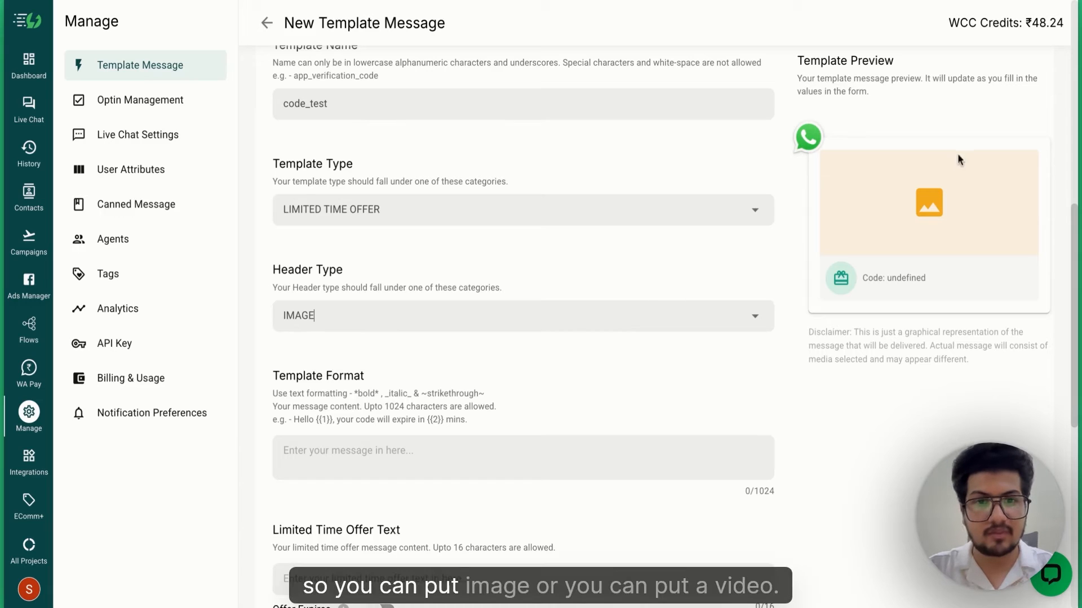
click(763, 319)
click(588, 380)
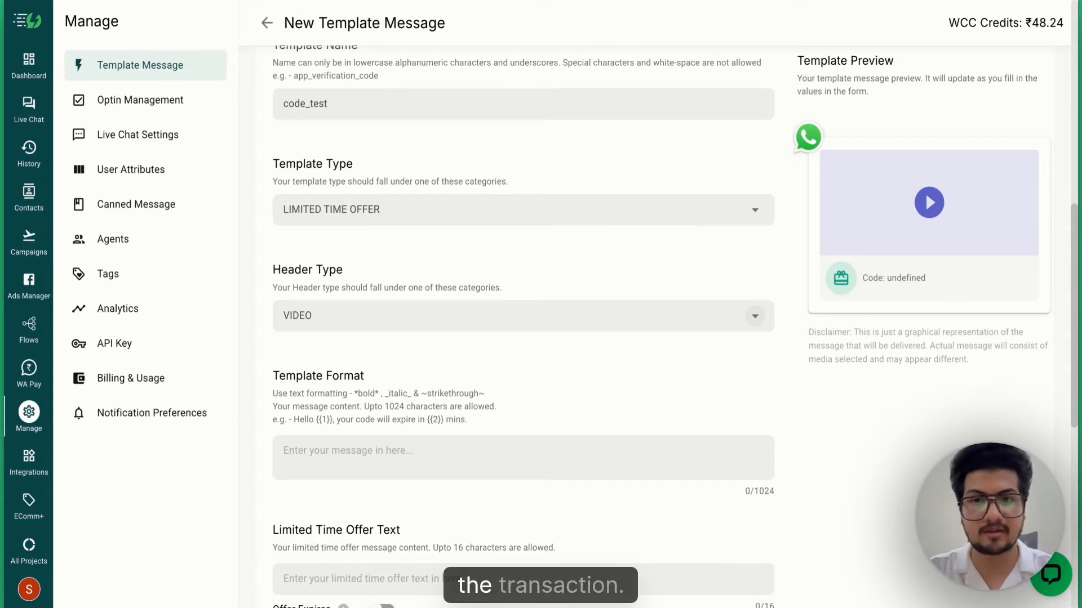
click(753, 319)
click(611, 369)
click(633, 330)
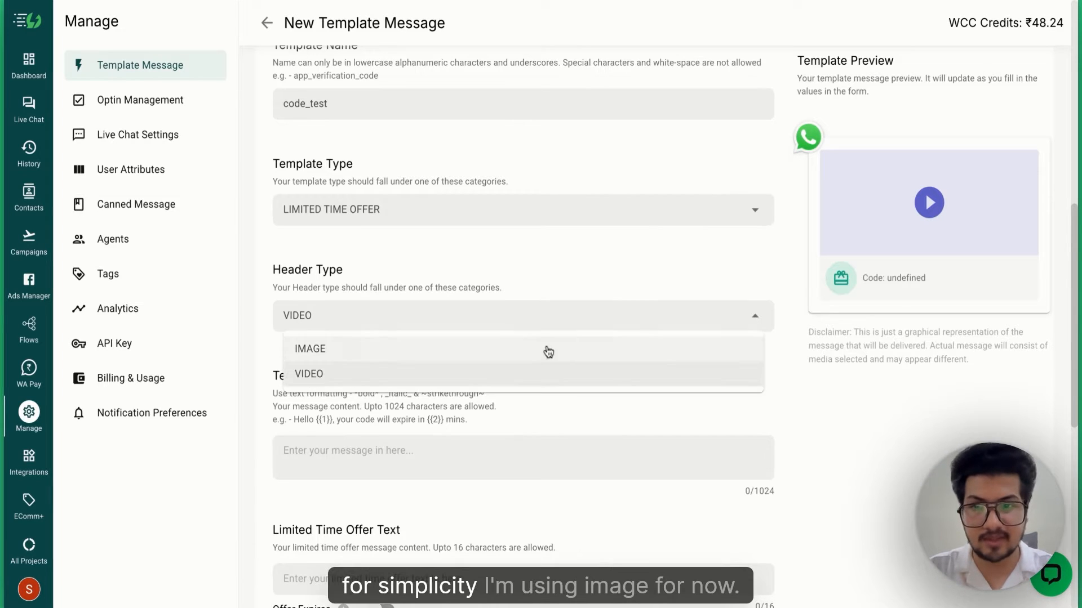
click(538, 352)
scroll(537, 354, down, 3)
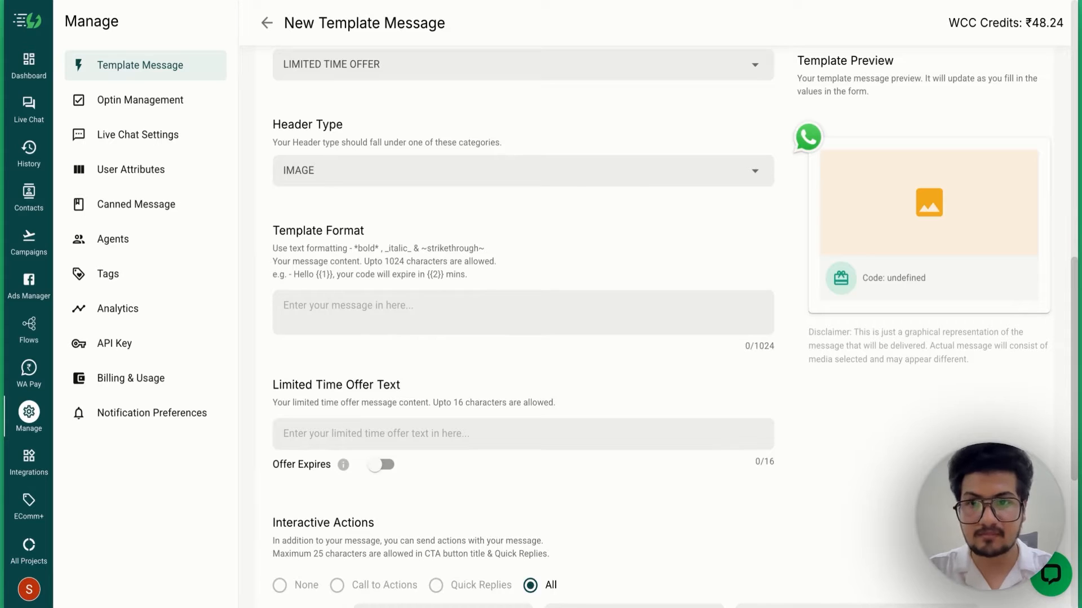
- Write the body greeting 'Hey {{1}}' and the 20% off shortlist congratulations line
click(353, 301)
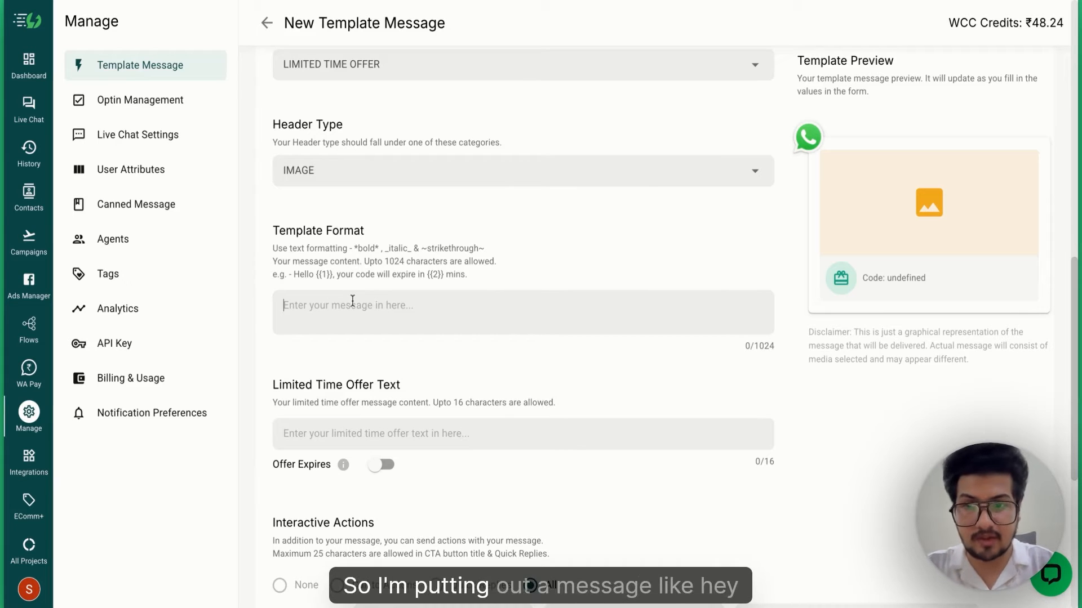
text(Hey {{1})
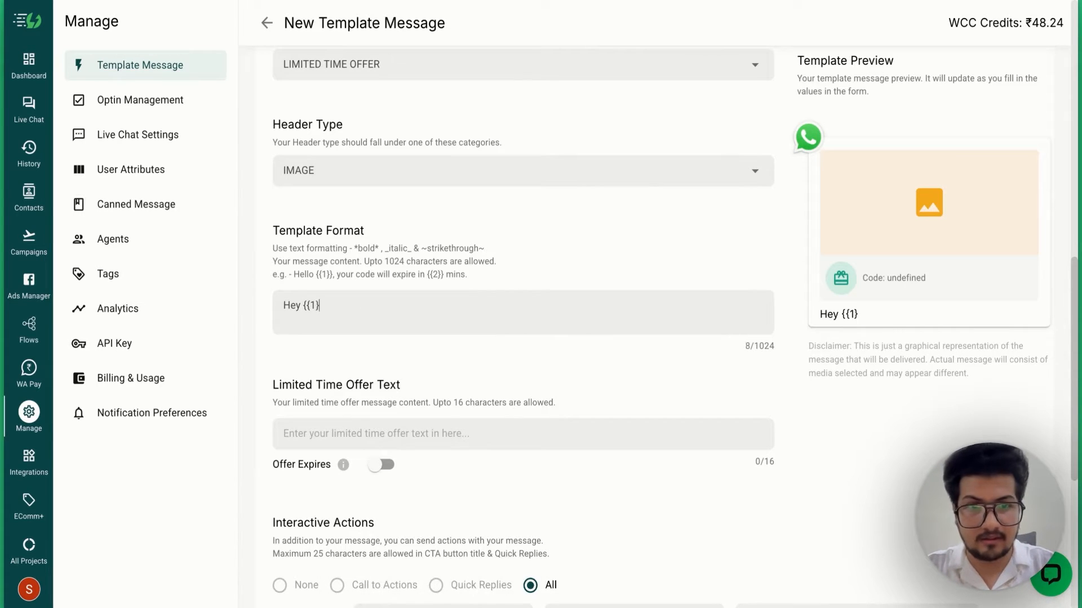
text(})
key(Return)
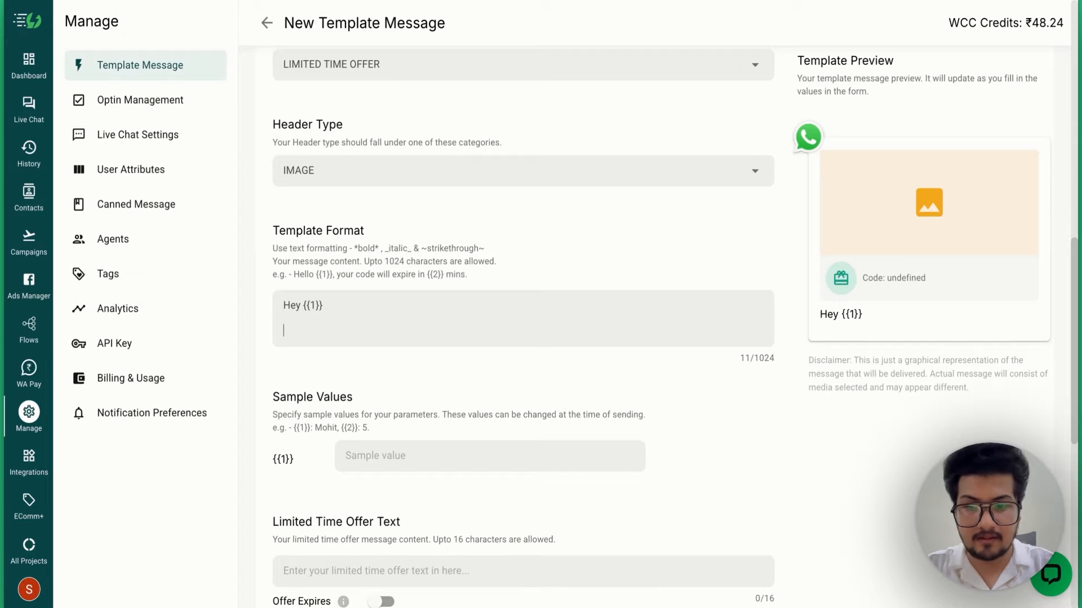
text(Congrat)
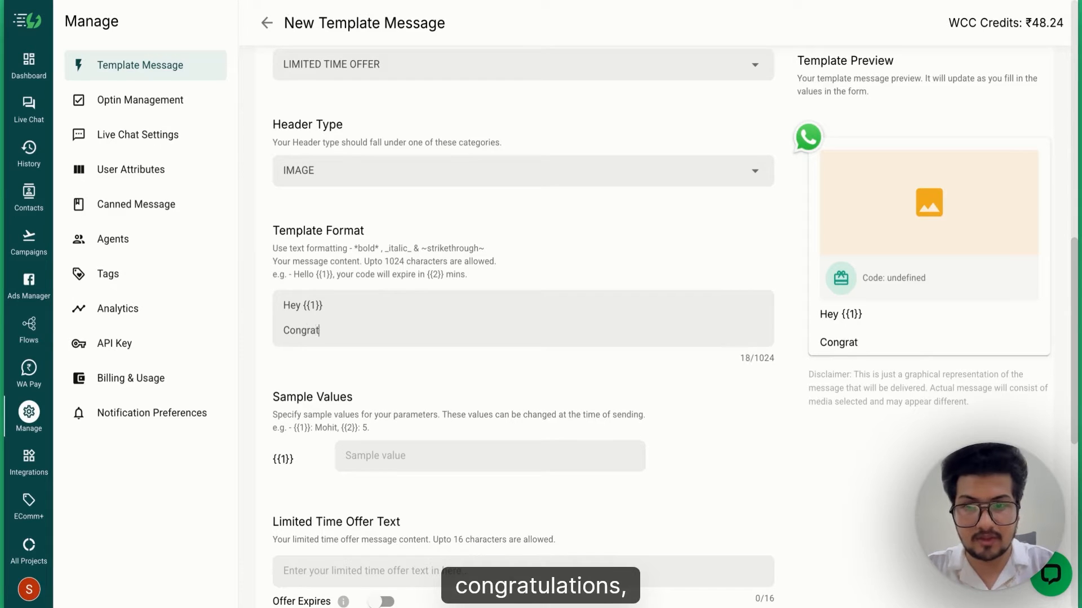
text(ulati)
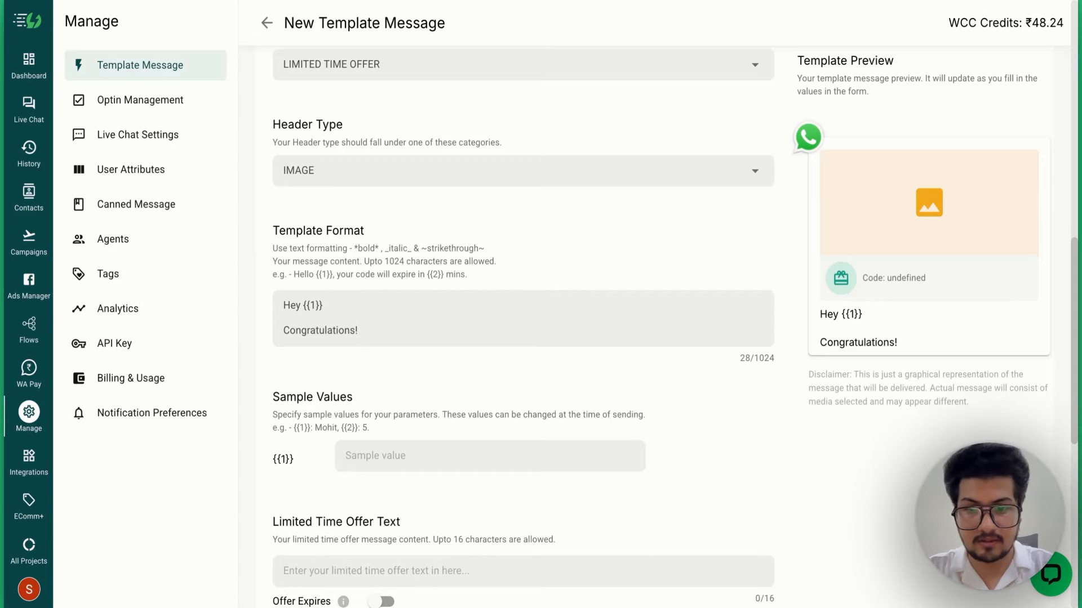
text(ons! You)
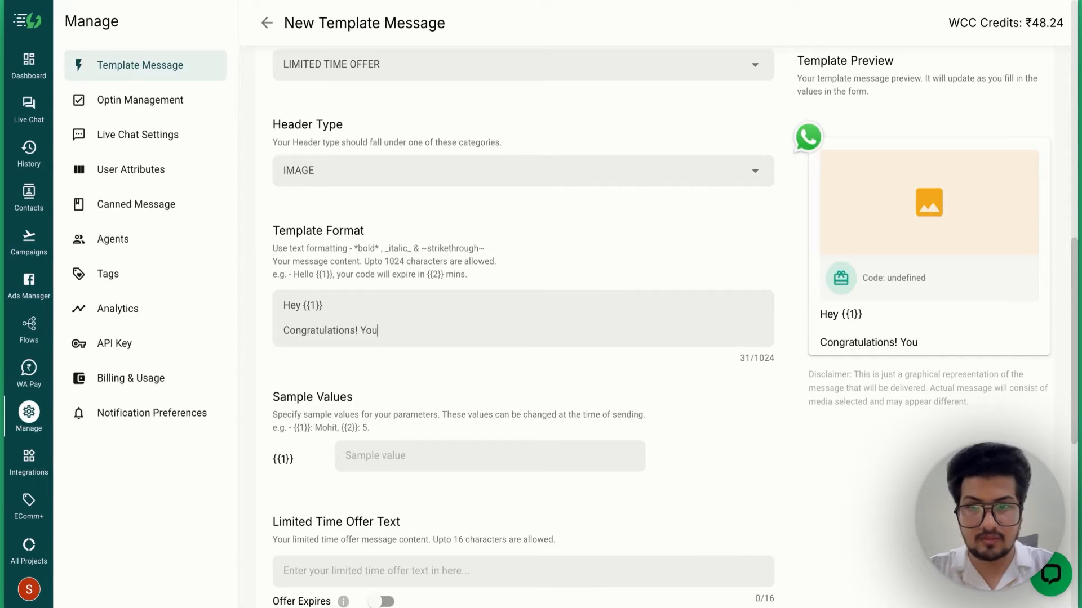
text( have been short)
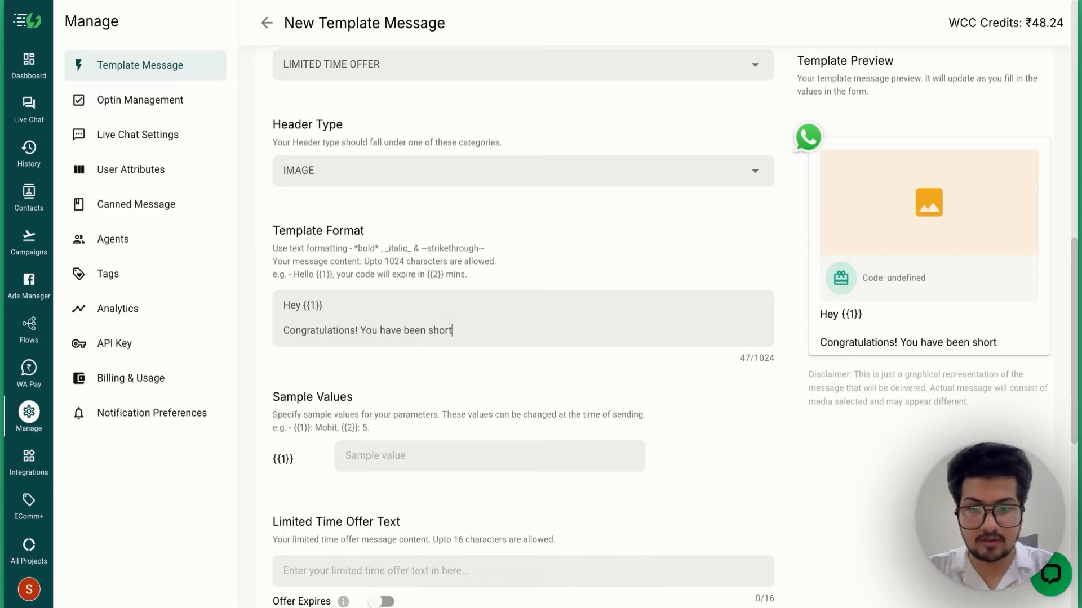
text(listed )
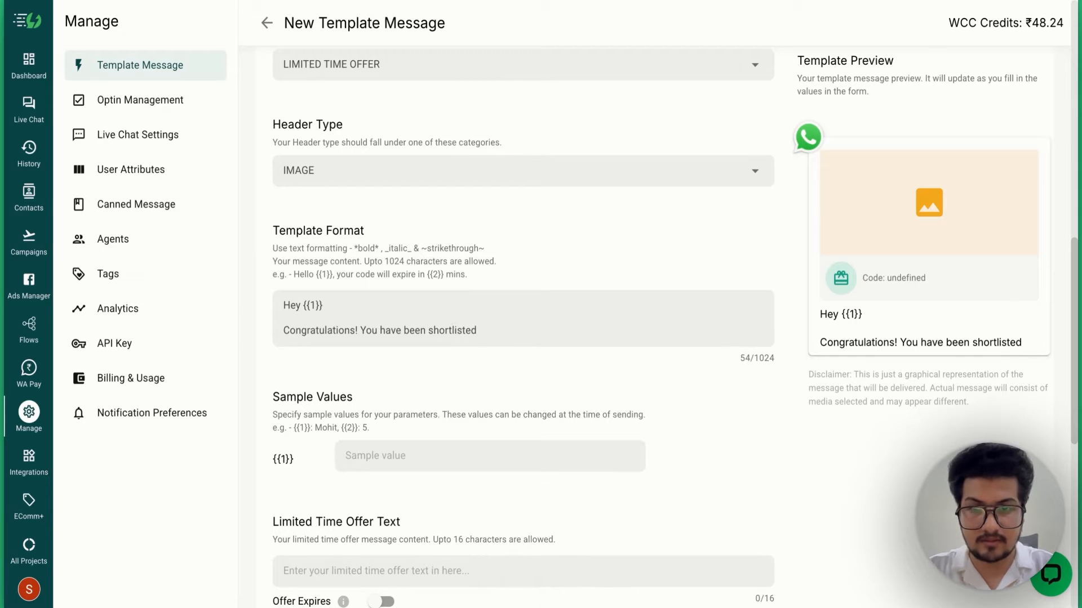
text(to get 20%)
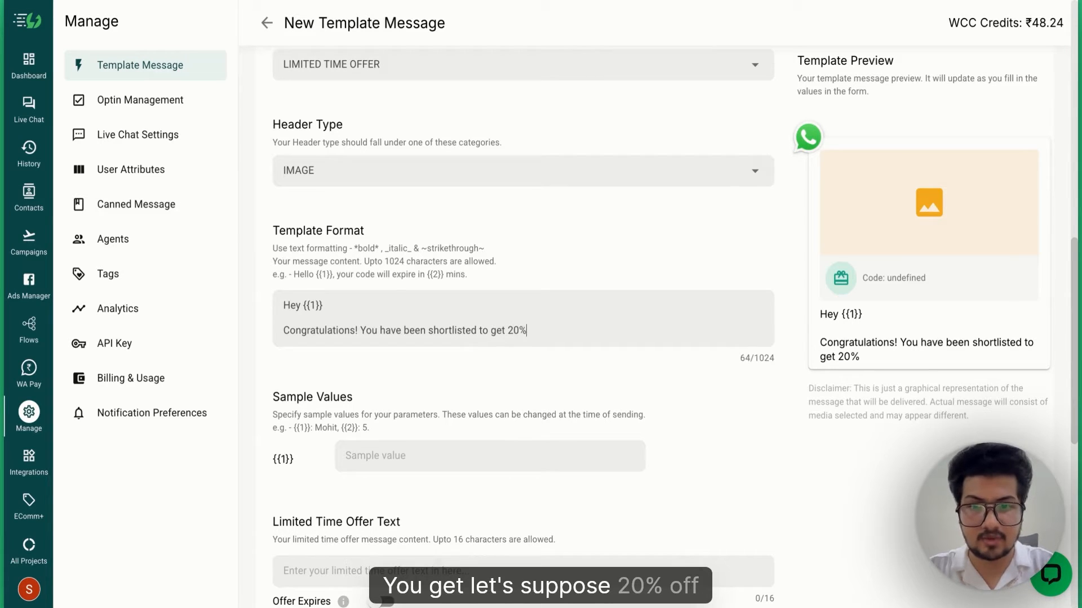
text( off on )
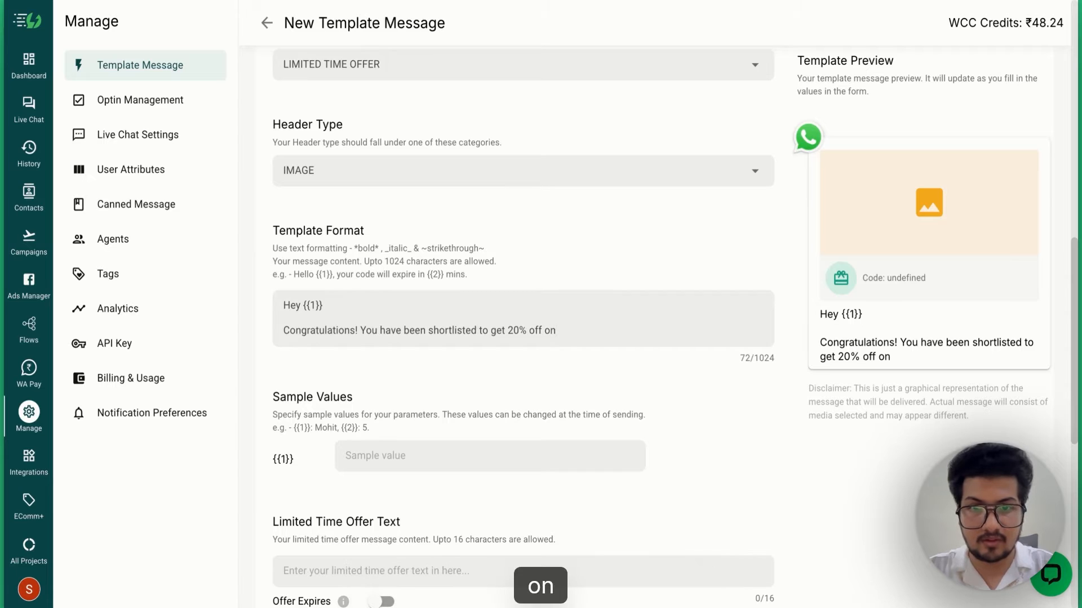
text(all our products)
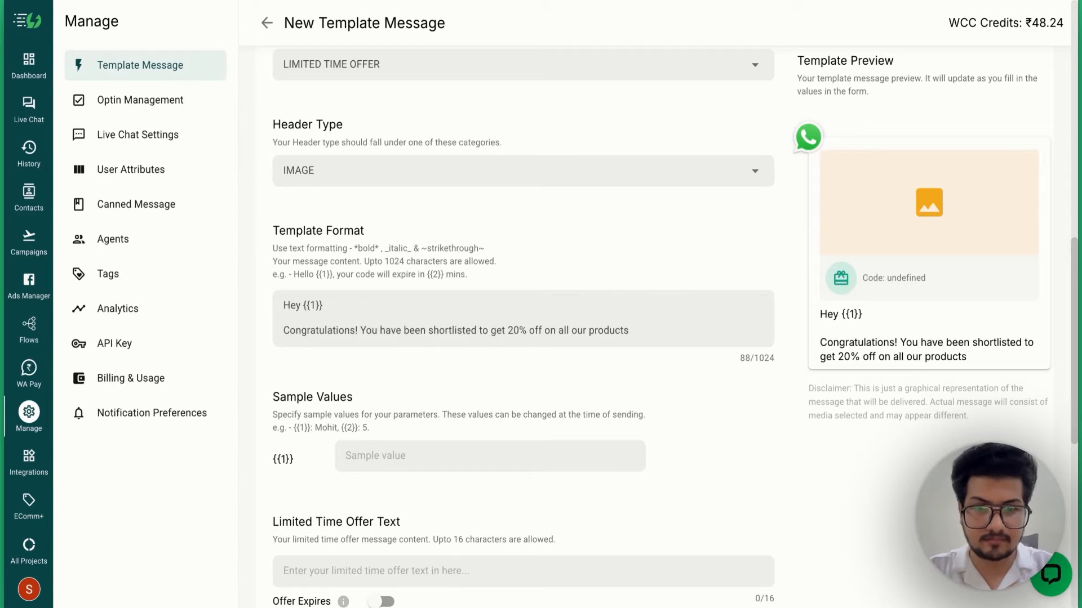
text(.)
key(Return)
key(Return)
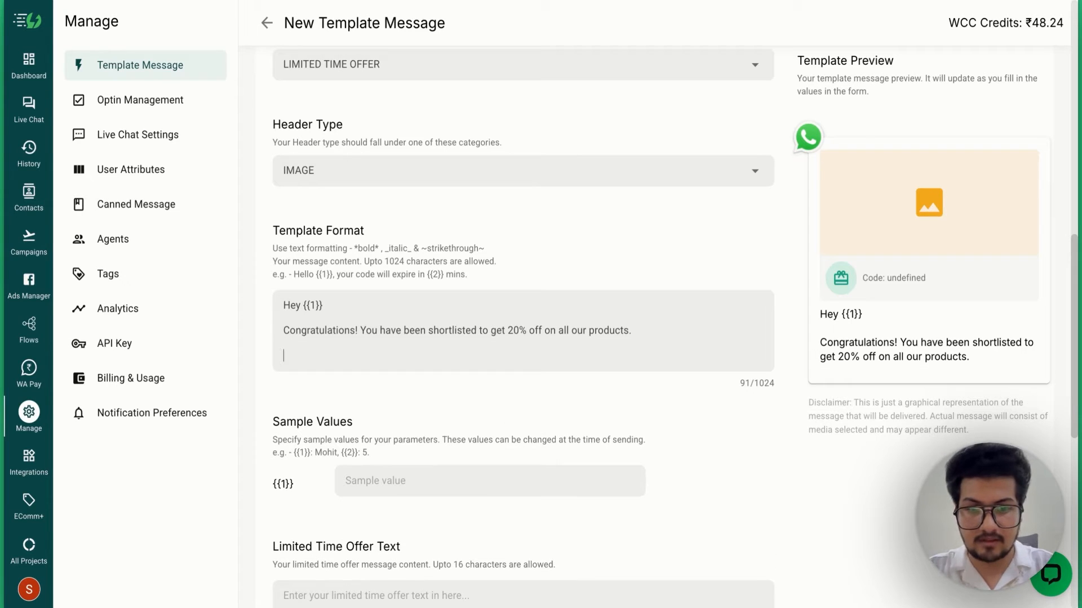
- Add lines asking to use the shared coupon code and noting it expires after 48 hours
text(Please)
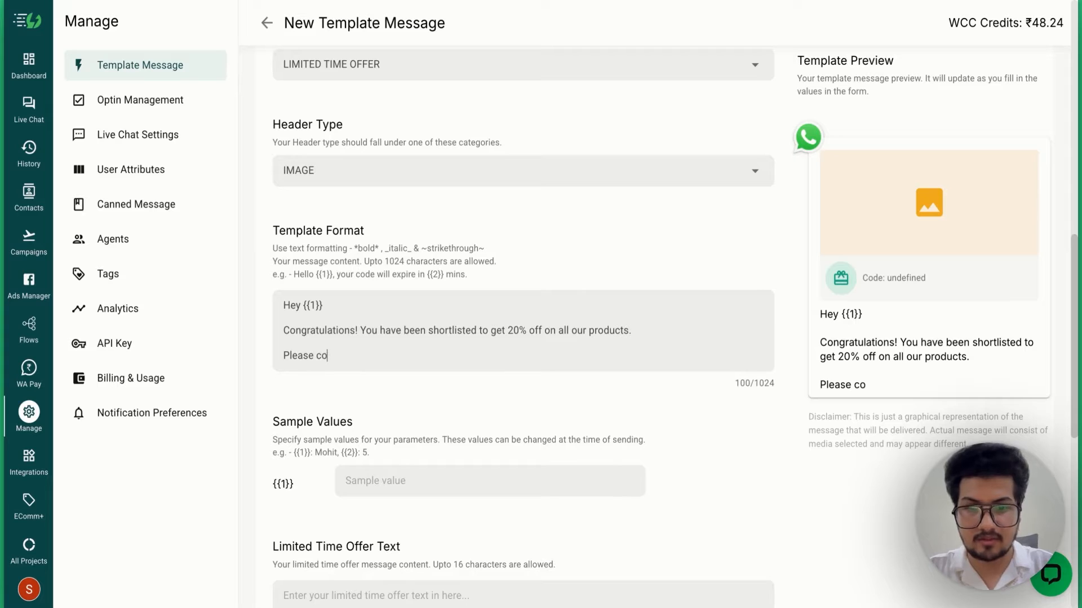
text( c)
key(BackSpace)
text(iu)
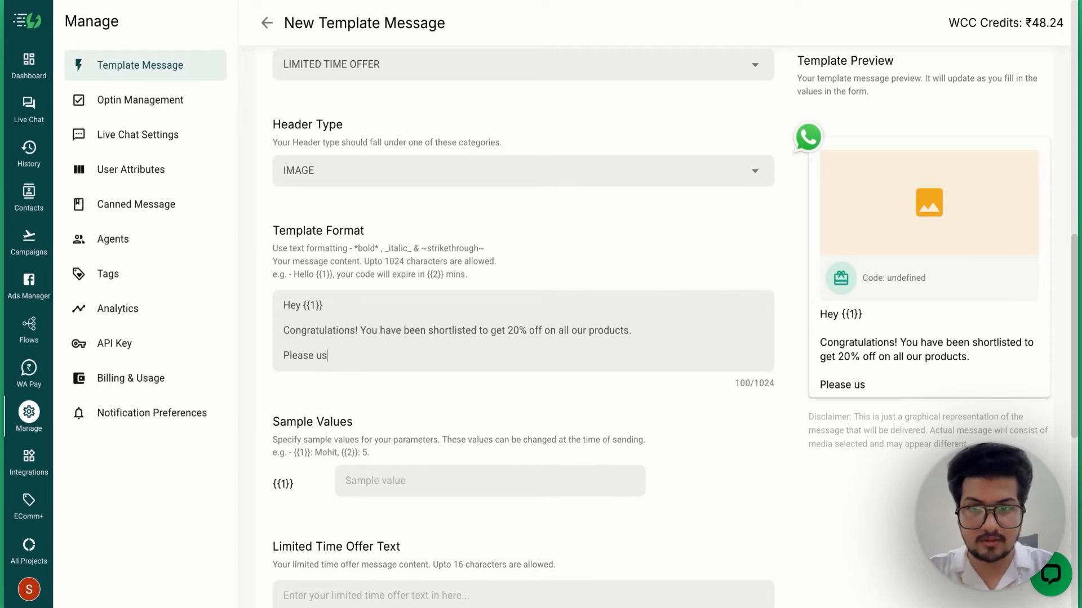
text(se the coup)
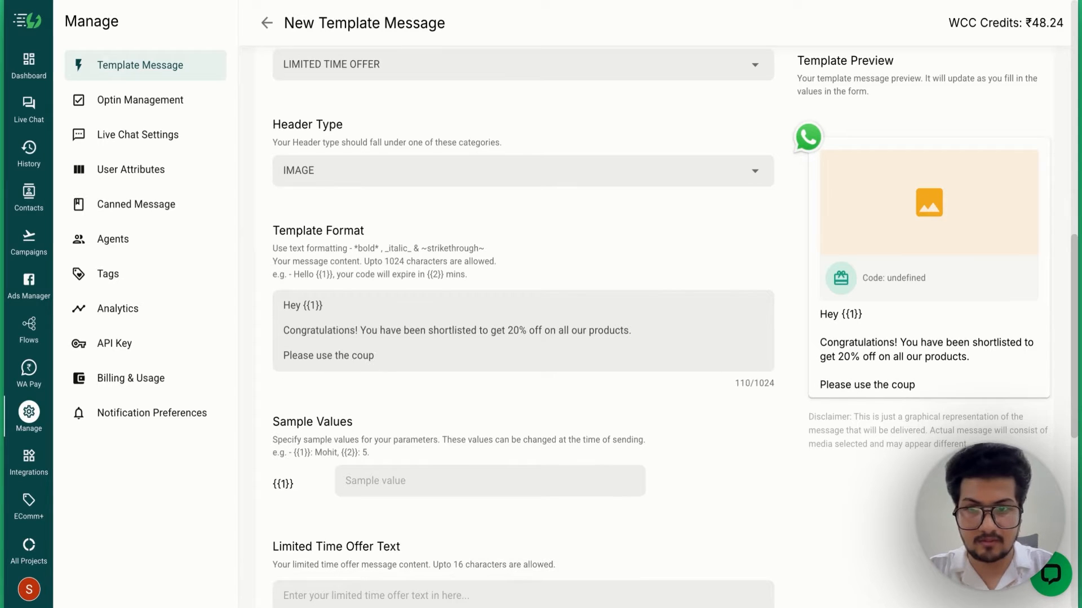
text(in code shared )
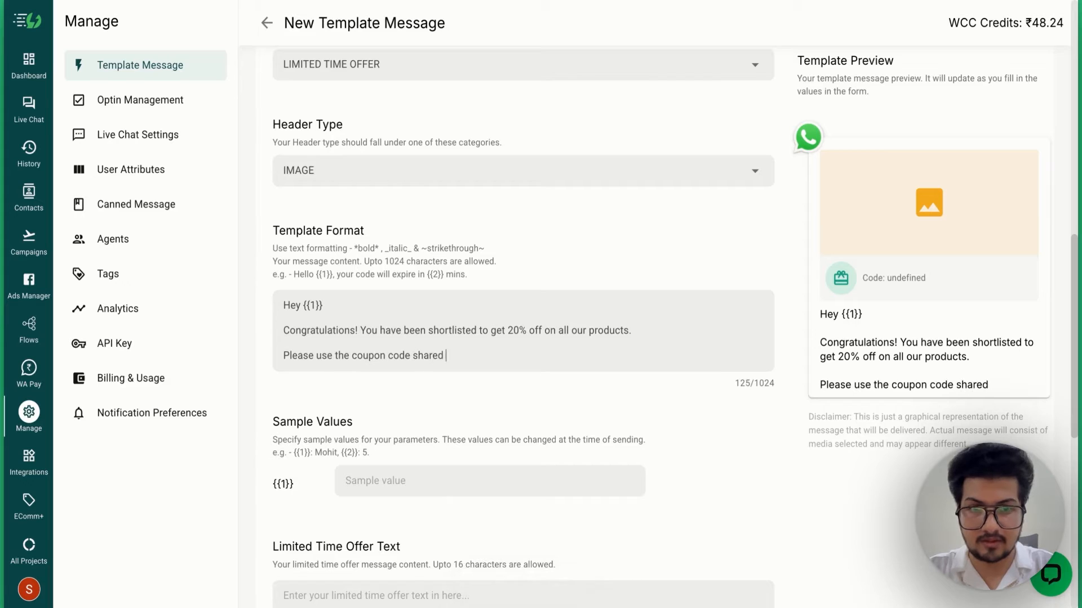
text(in orde)
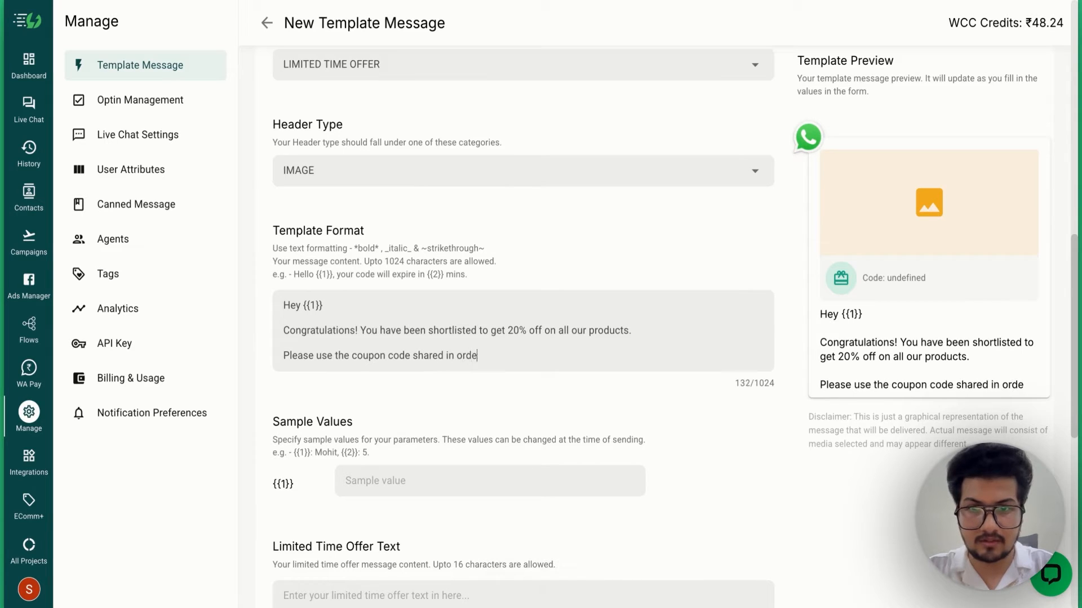
text(r to avail)
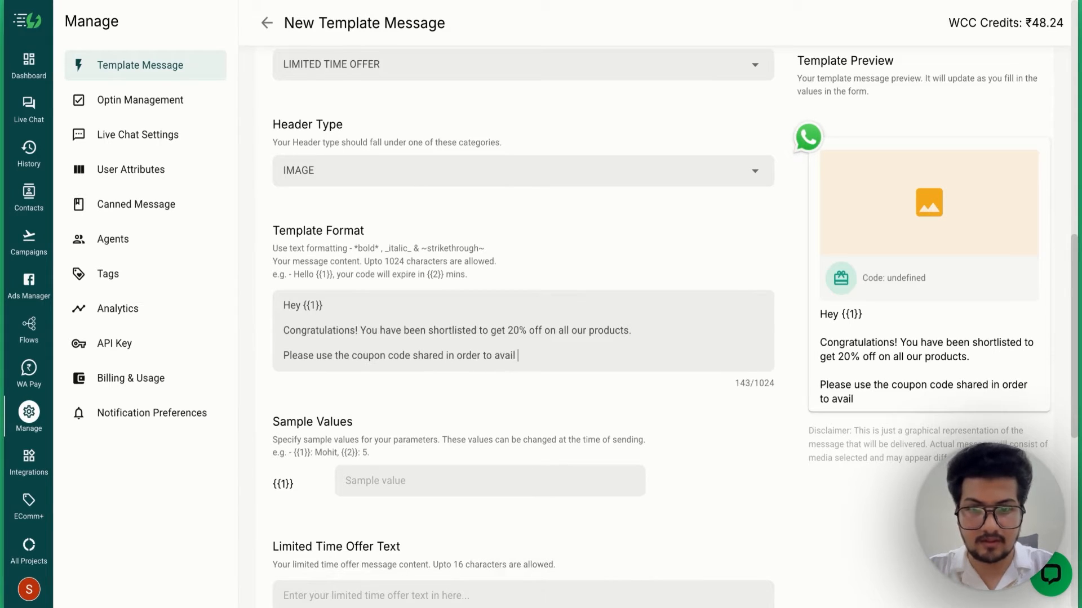
text( the discount.)
key(Return)
key(Return)
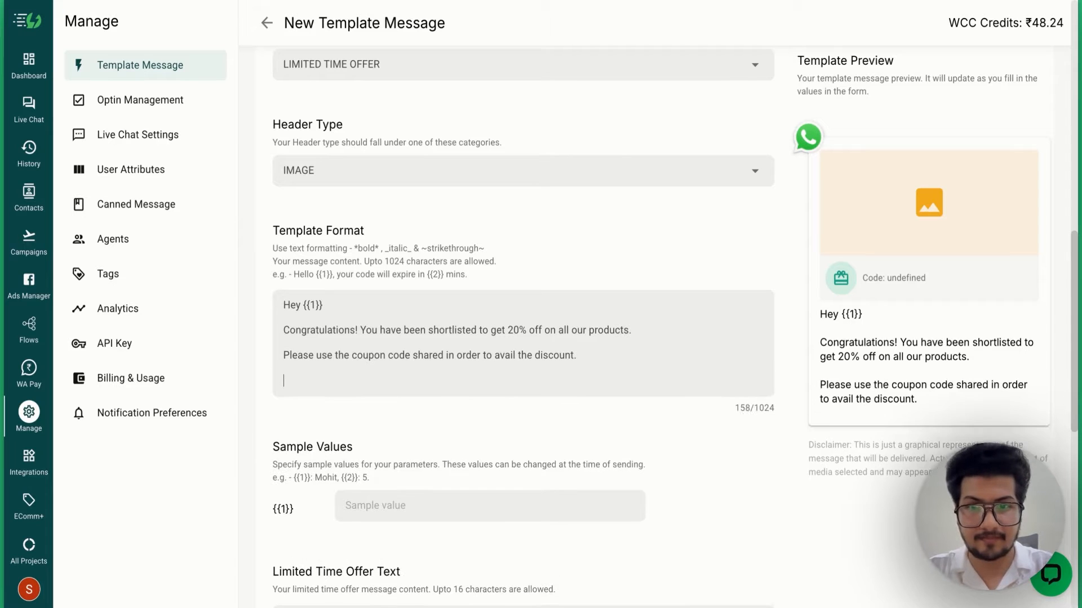
text(Male s)
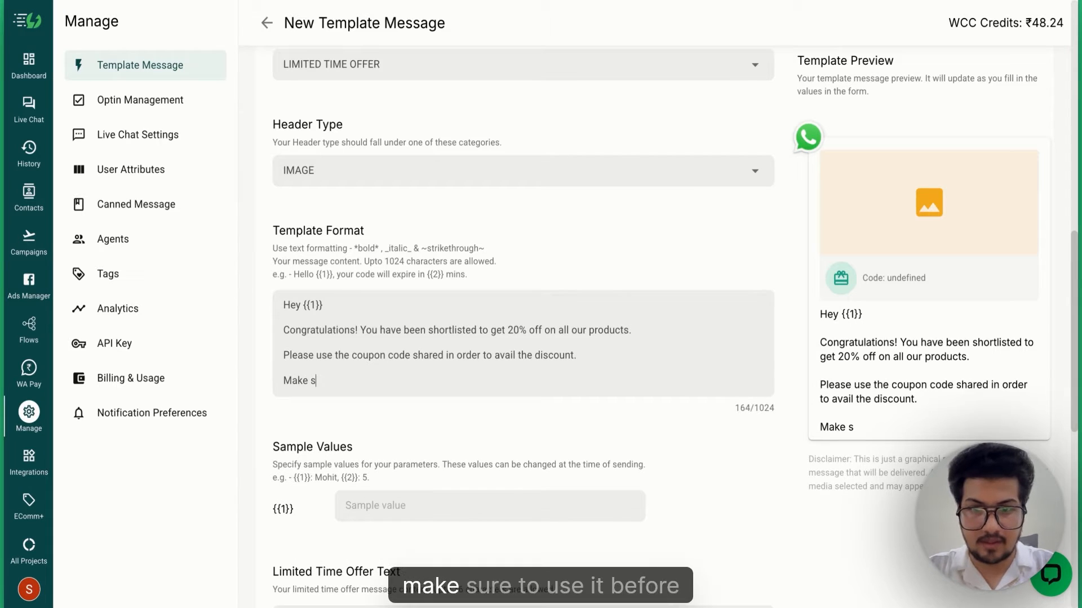
text(ure to use it brf)
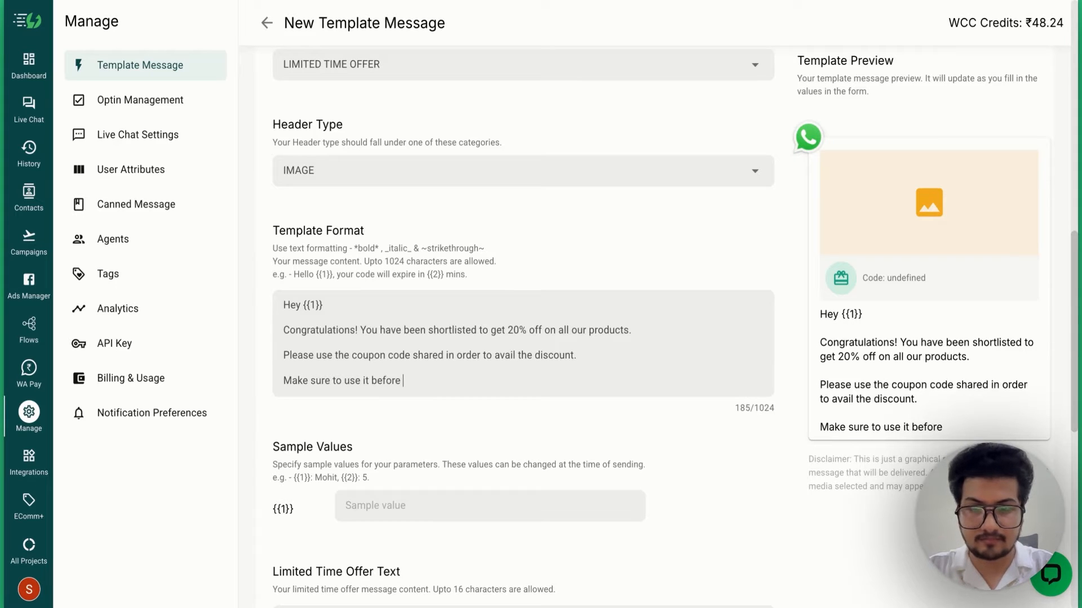
text(48 houts)
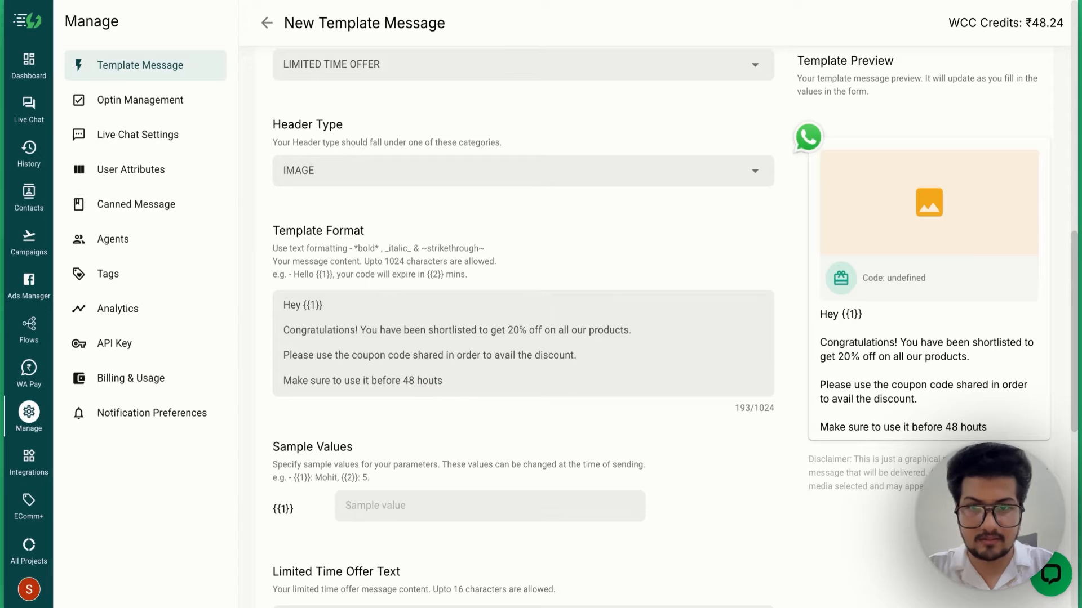
key(BackSpace)
key(BackSpace)
text(rs from now)
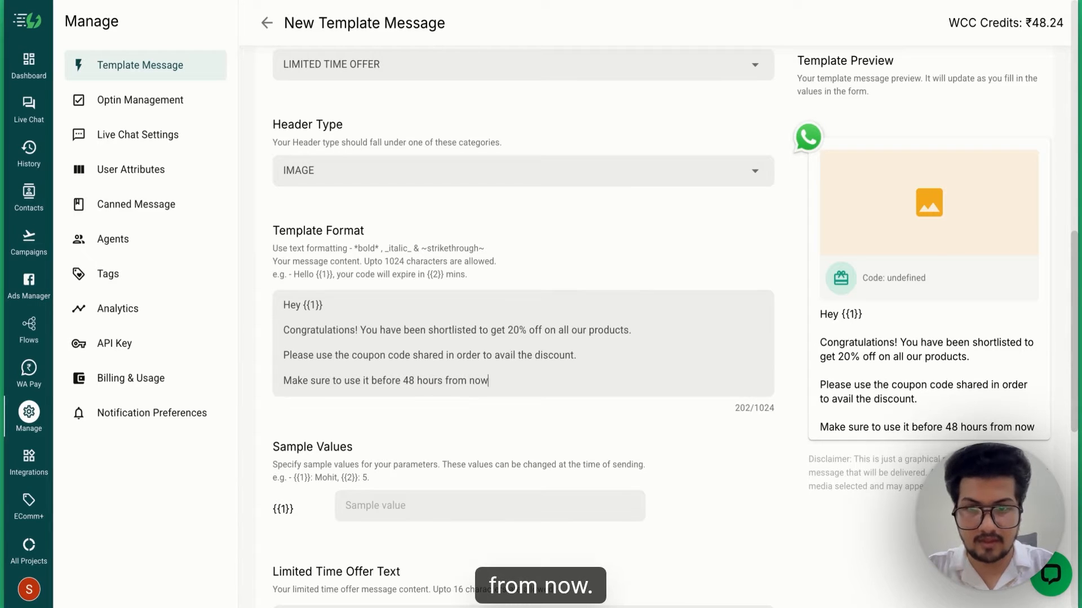
text(.)
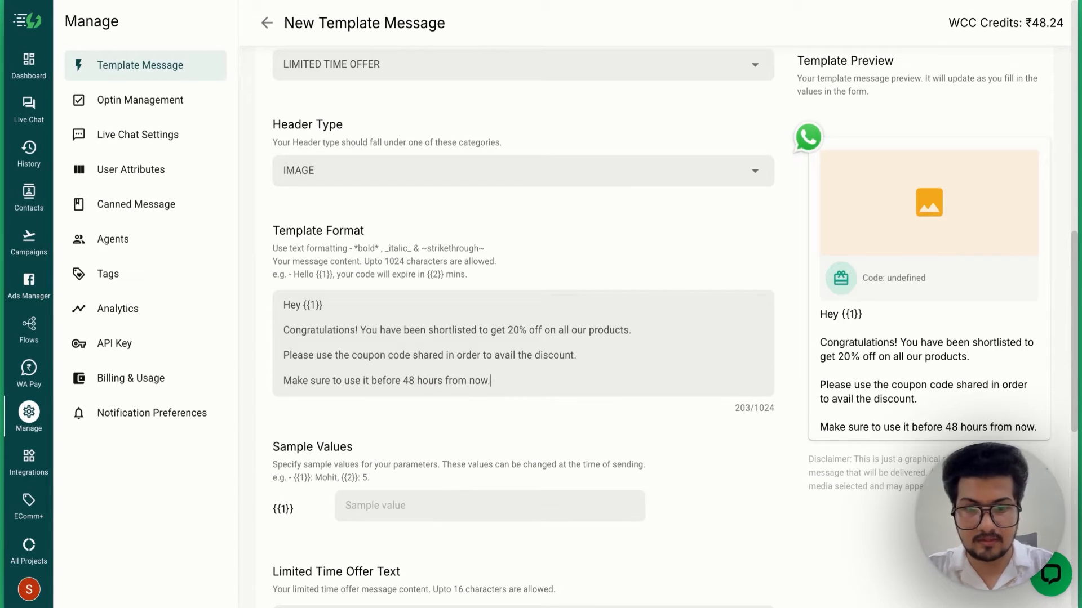
text( It would be no l)
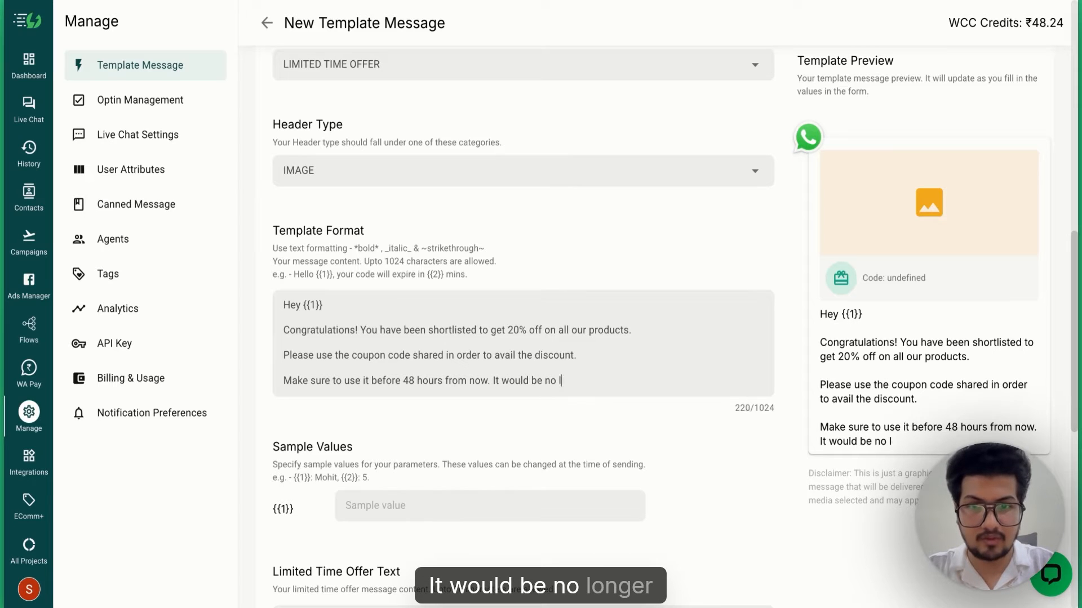
text(onger valid a)
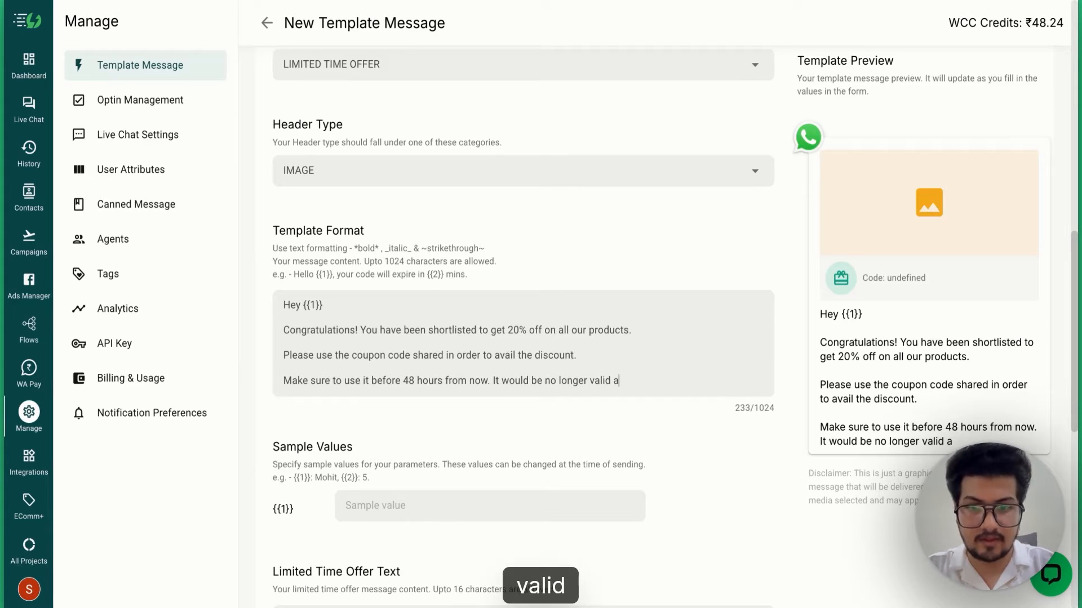
text(fter that.)
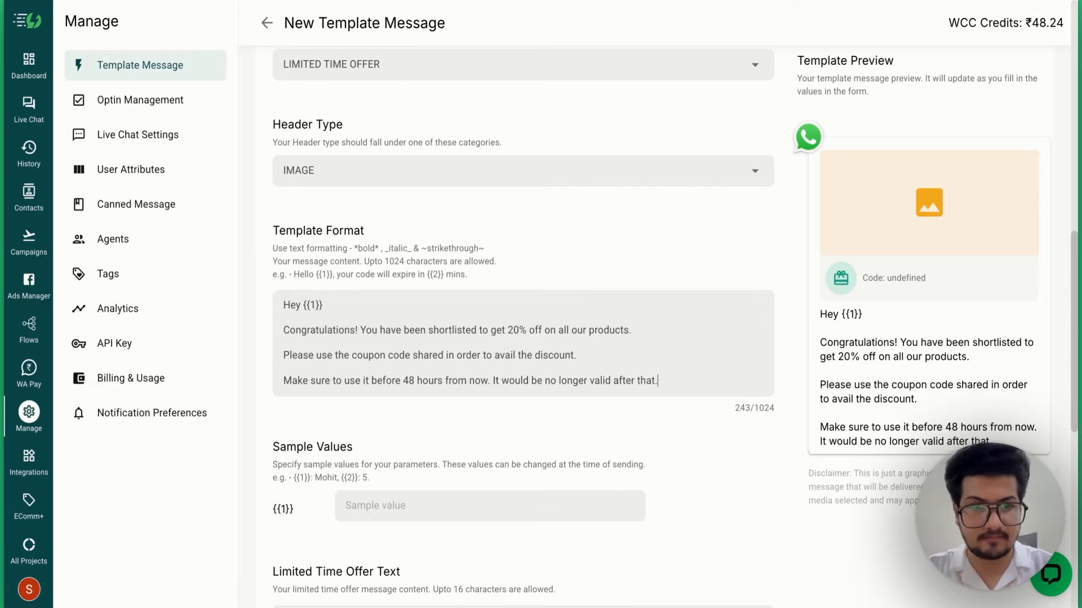
scroll(422, 312, down, 3)
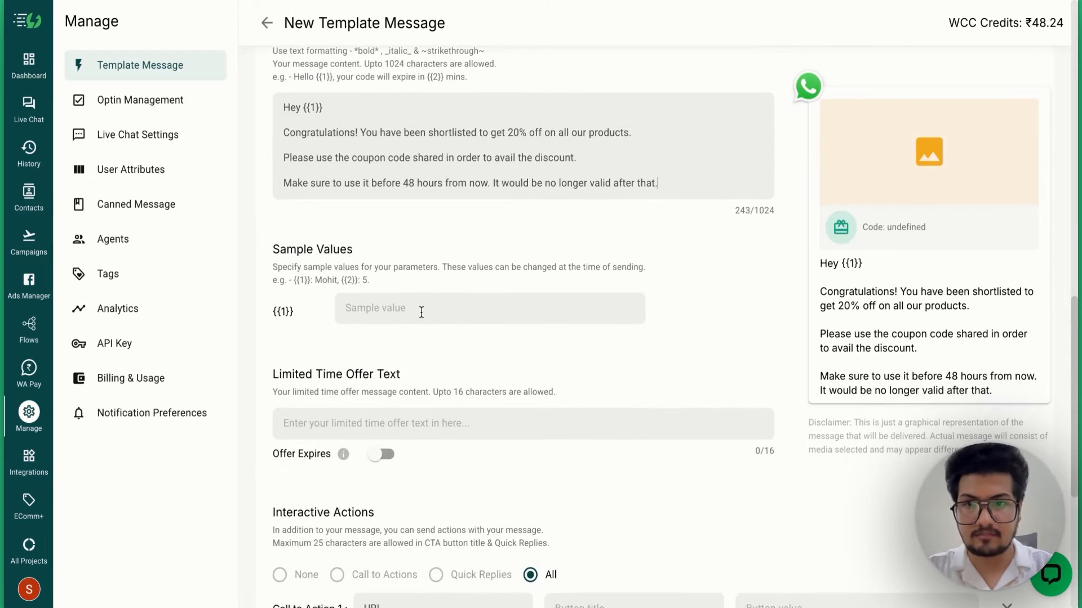
- Enter a sample person's name as the {{1}} sample value
click(401, 308)
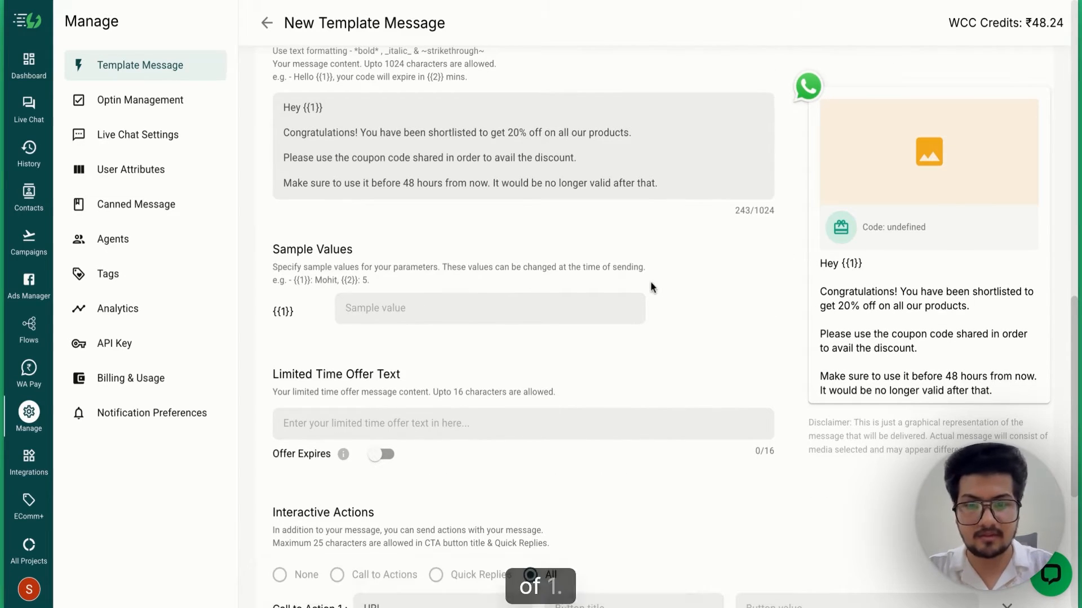
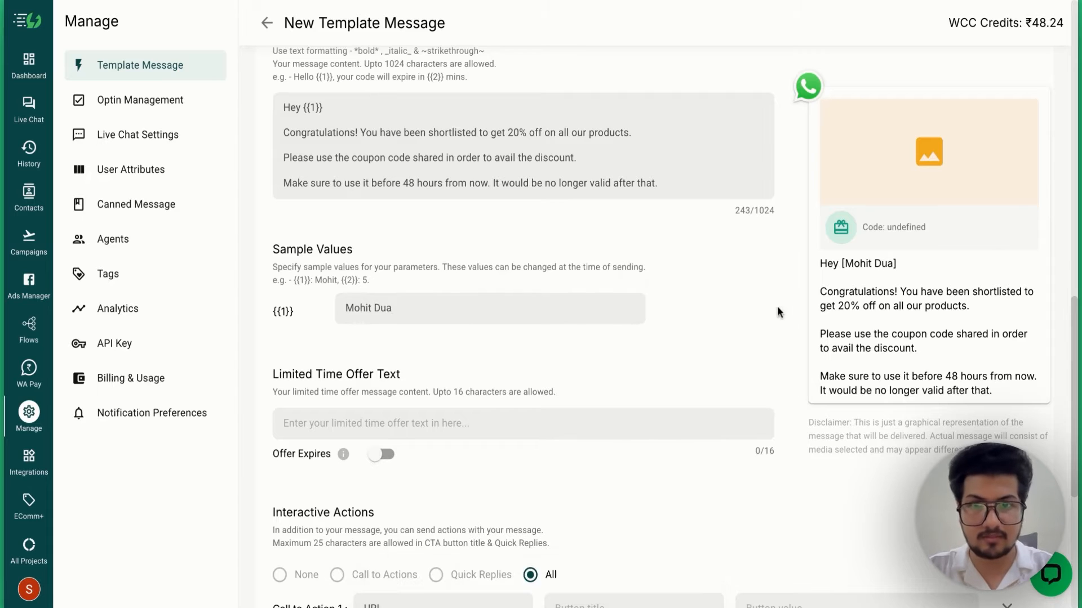
scroll(648, 315, up, 2)
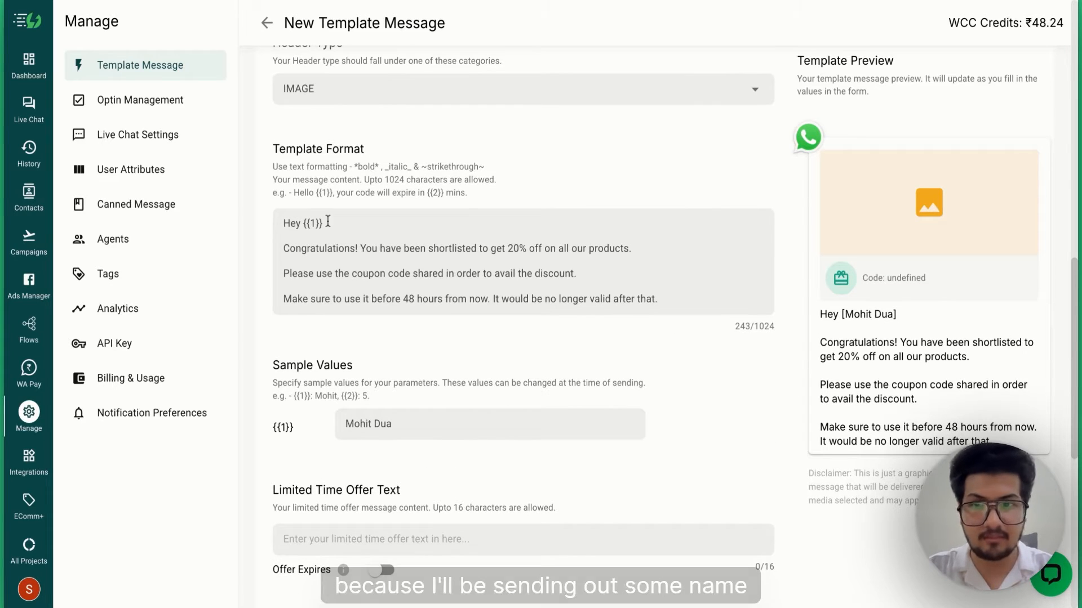
scroll(463, 357, down, 4)
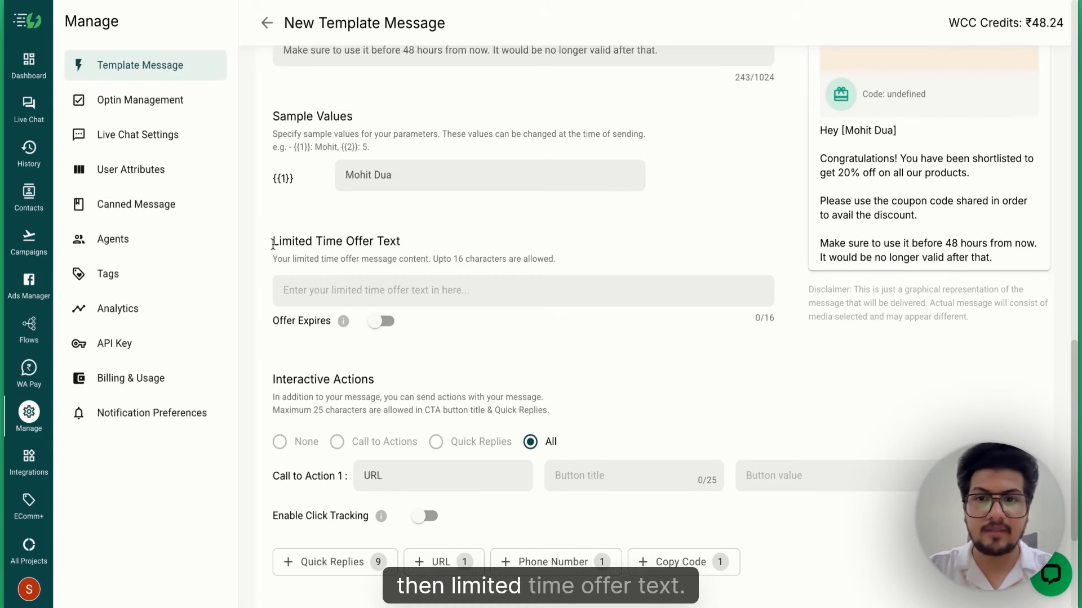
scroll(364, 238, up, 2)
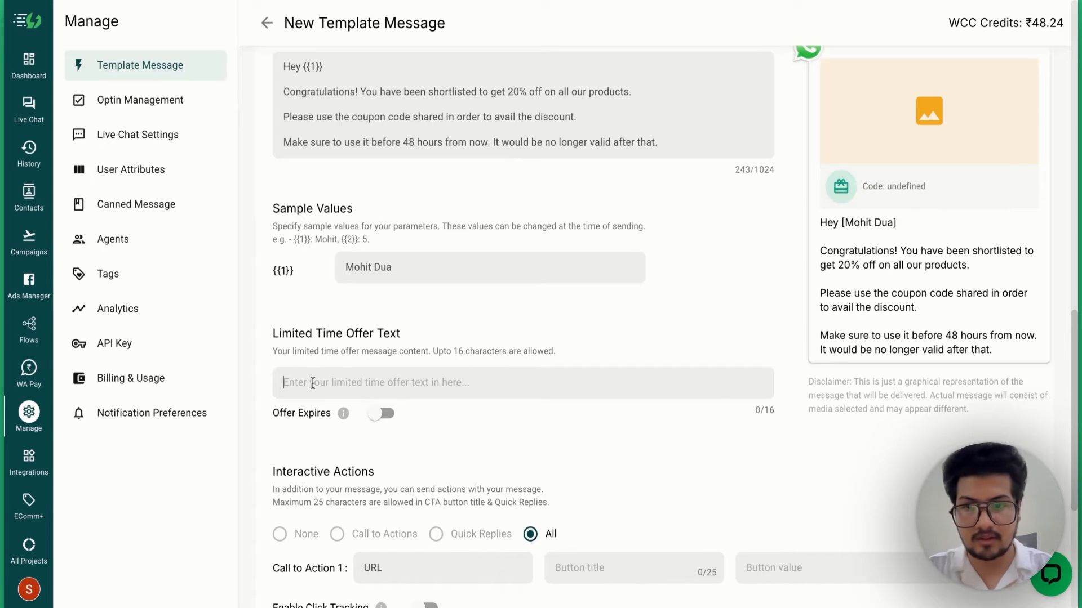
- Set the Limited Time Offer Text to 'Grab your offer'
text(Grab)
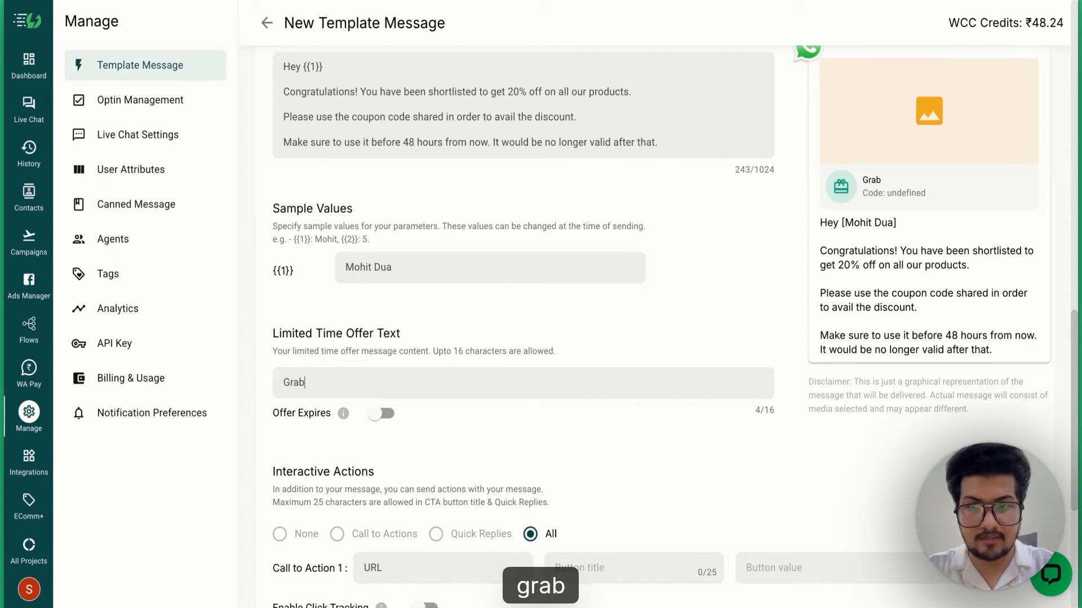
text( your o)
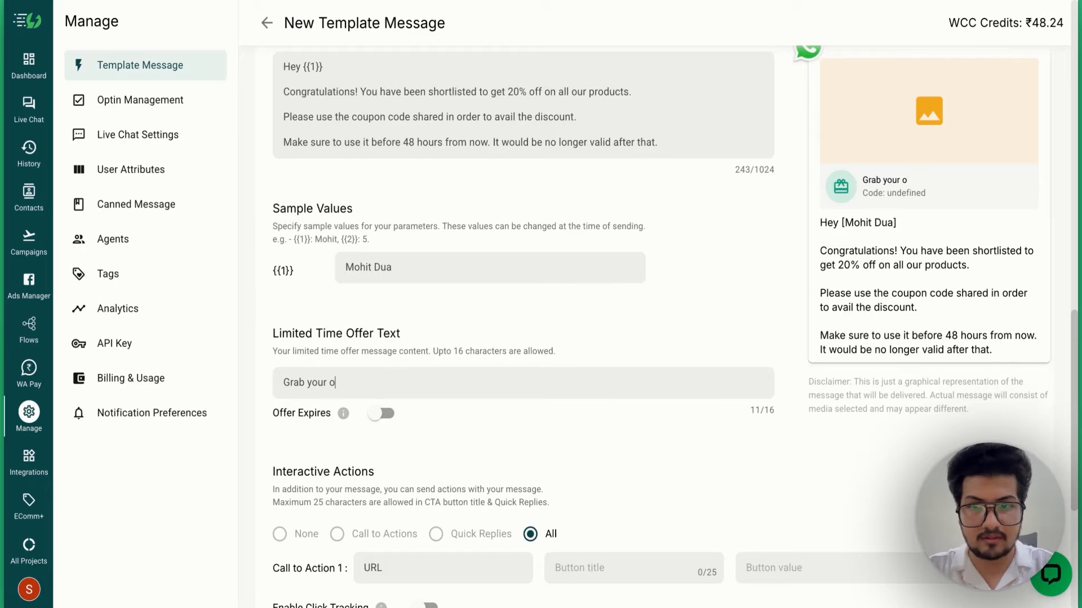
text(ffer)
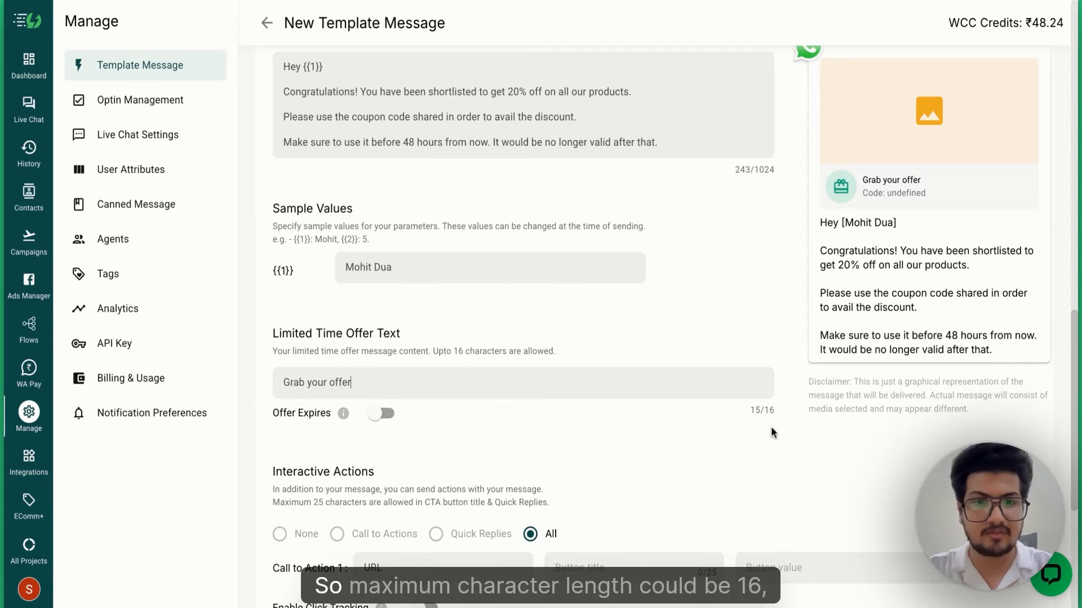
drag(776, 413, 755, 414)
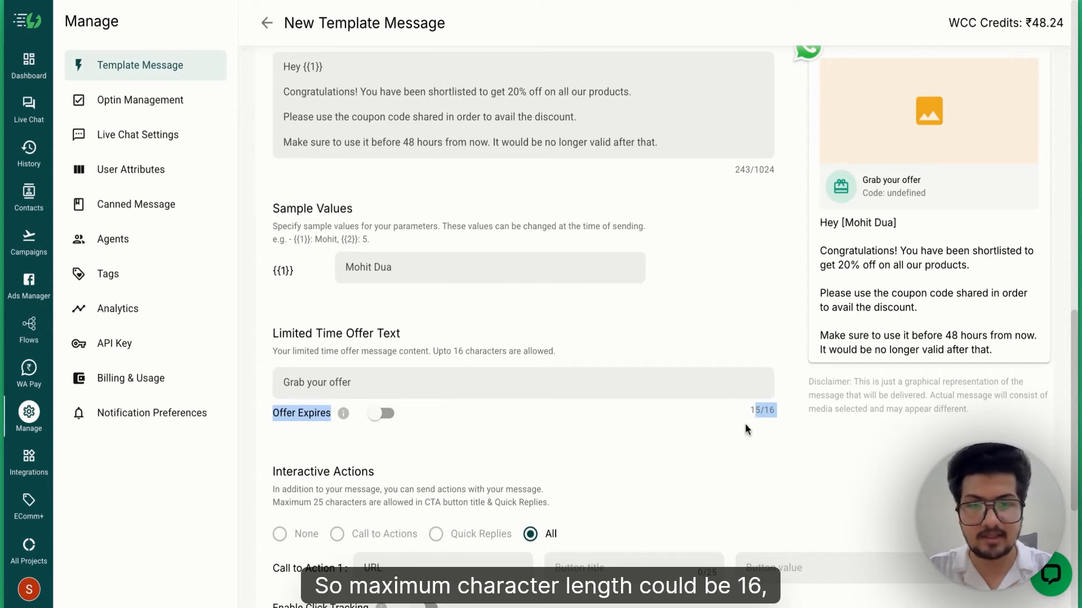
click(745, 424)
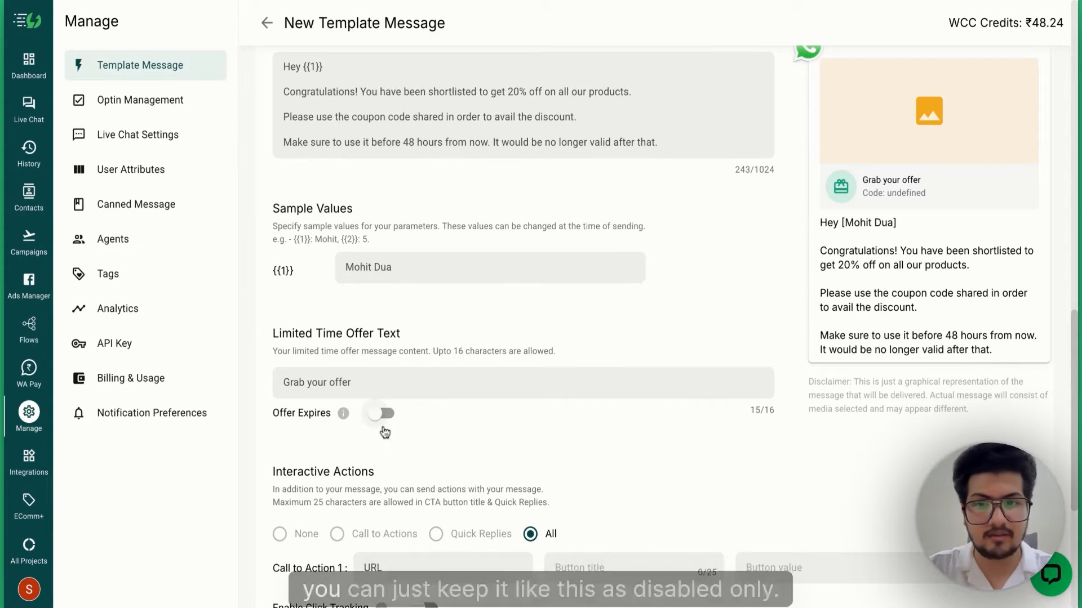
scroll(394, 420, down, 1)
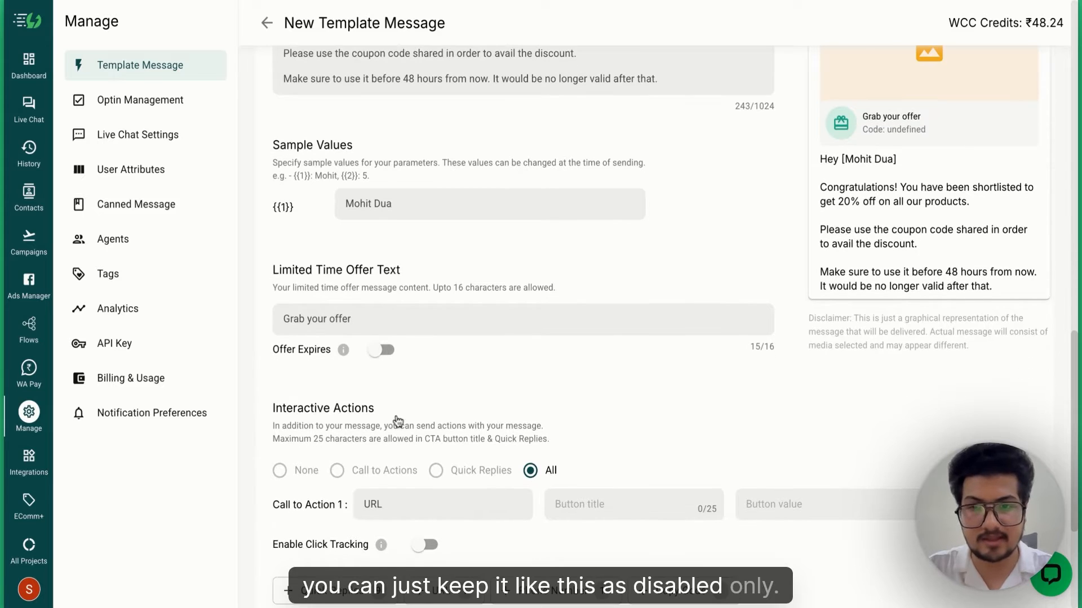
- Turn on Offer Expires and review the resulting Copy Code action with sample code SAMPLE
click(383, 350)
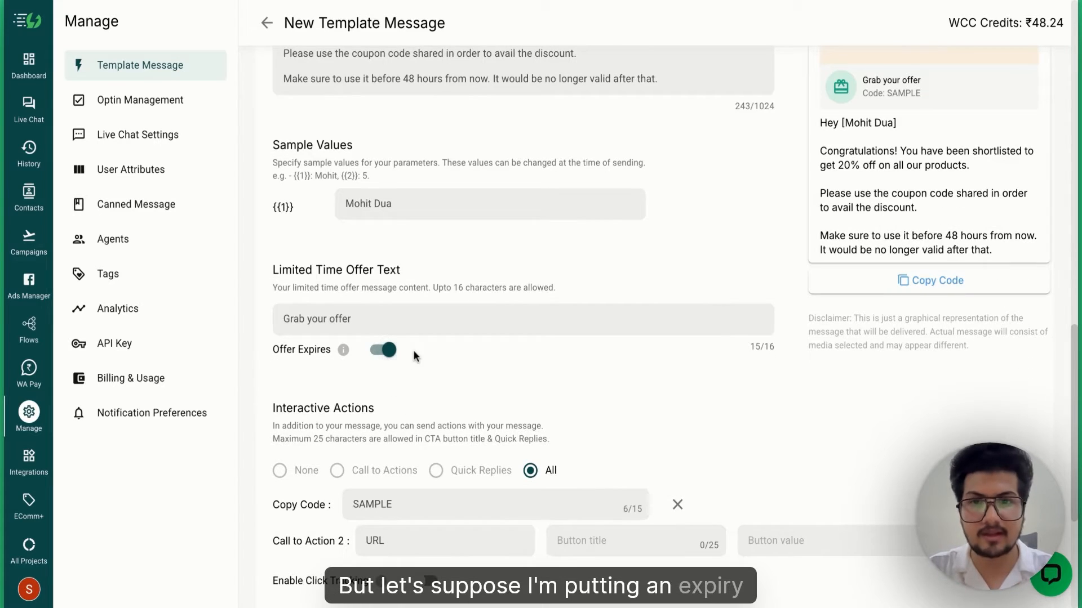
scroll(413, 349, down, 1)
mouse_move(342, 319)
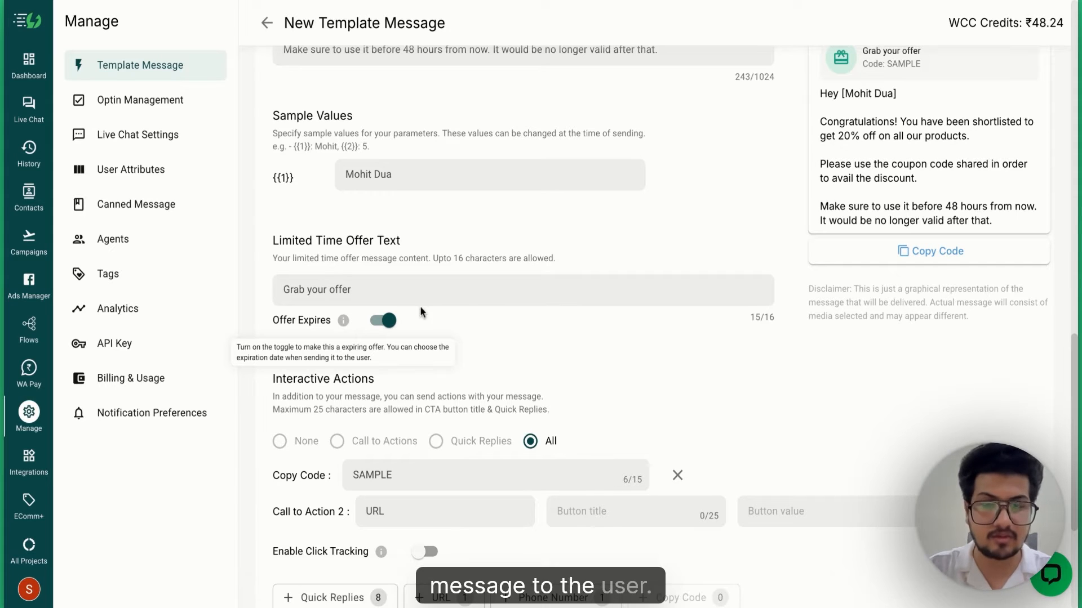
scroll(570, 333, up, 1)
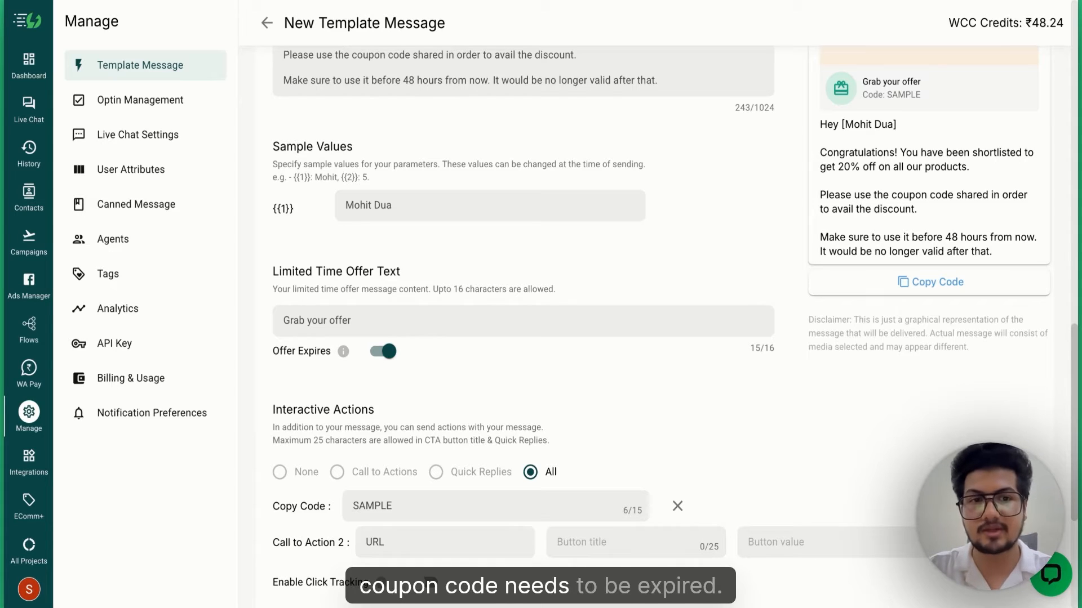
scroll(653, 332, down, 3)
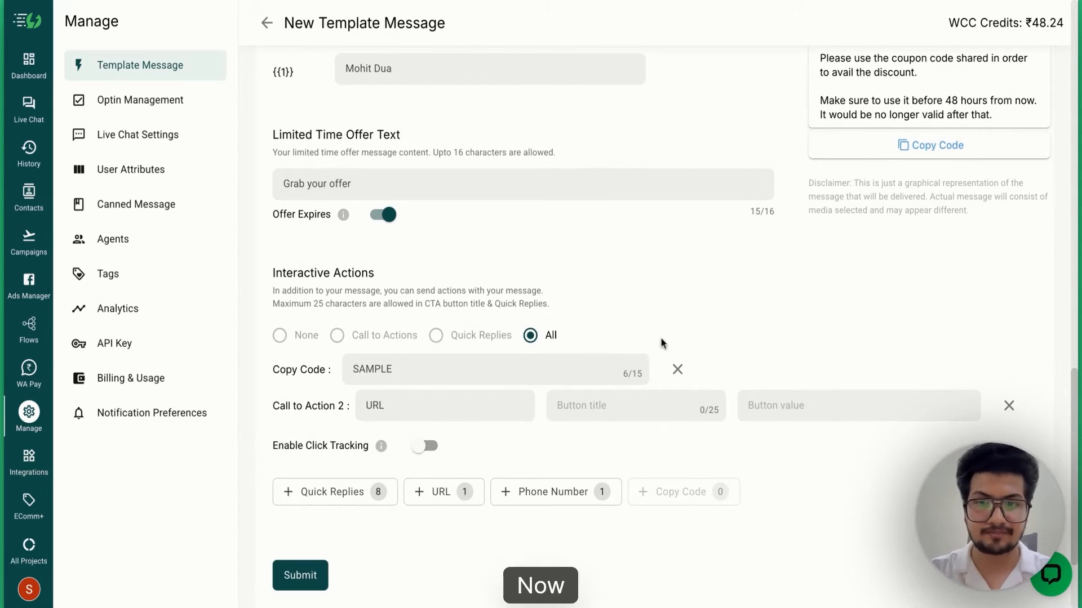
scroll(626, 285, up, 1)
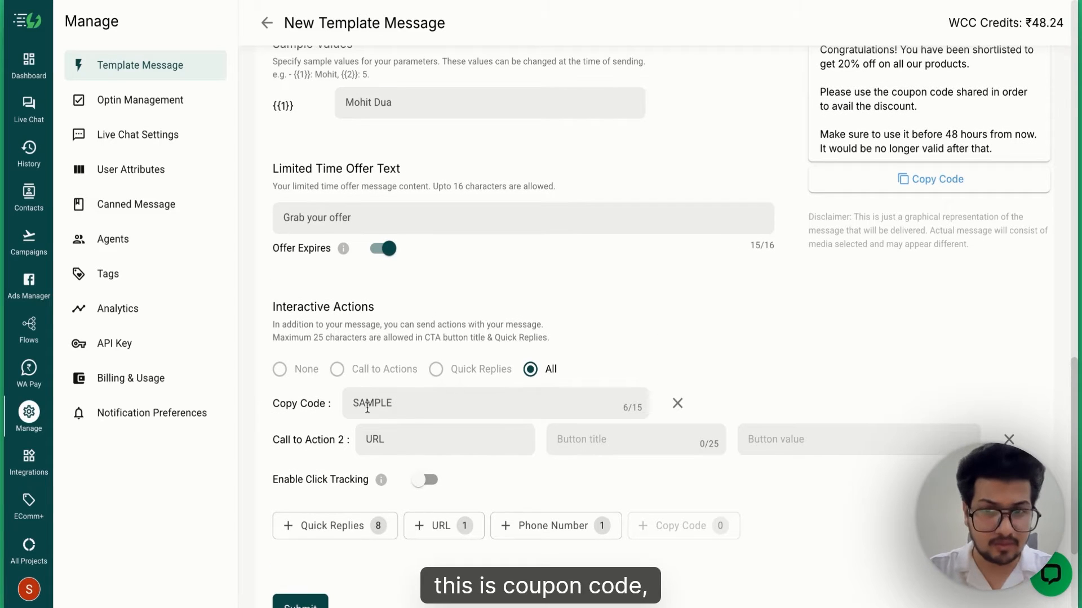
scroll(542, 339, up, 2)
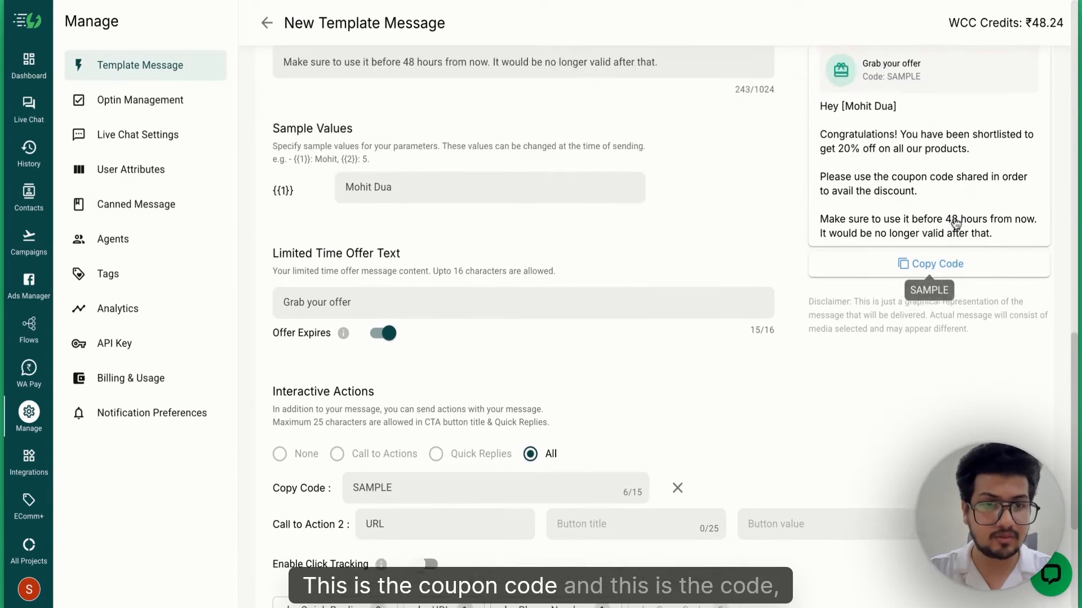
scroll(914, 148, up, 1)
scroll(895, 237, down, 3)
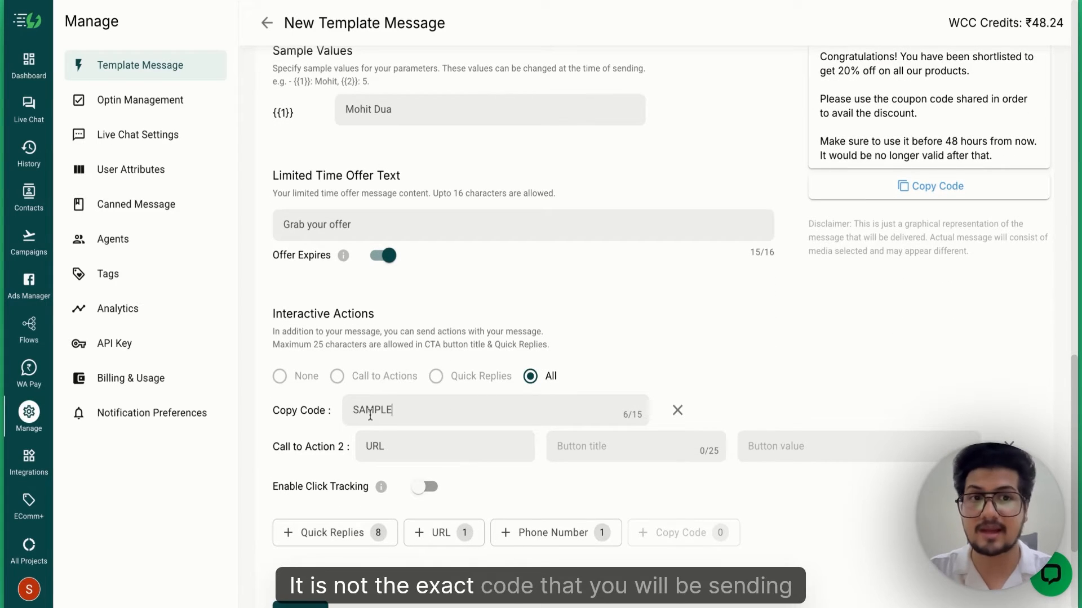
scroll(449, 348, up, 3)
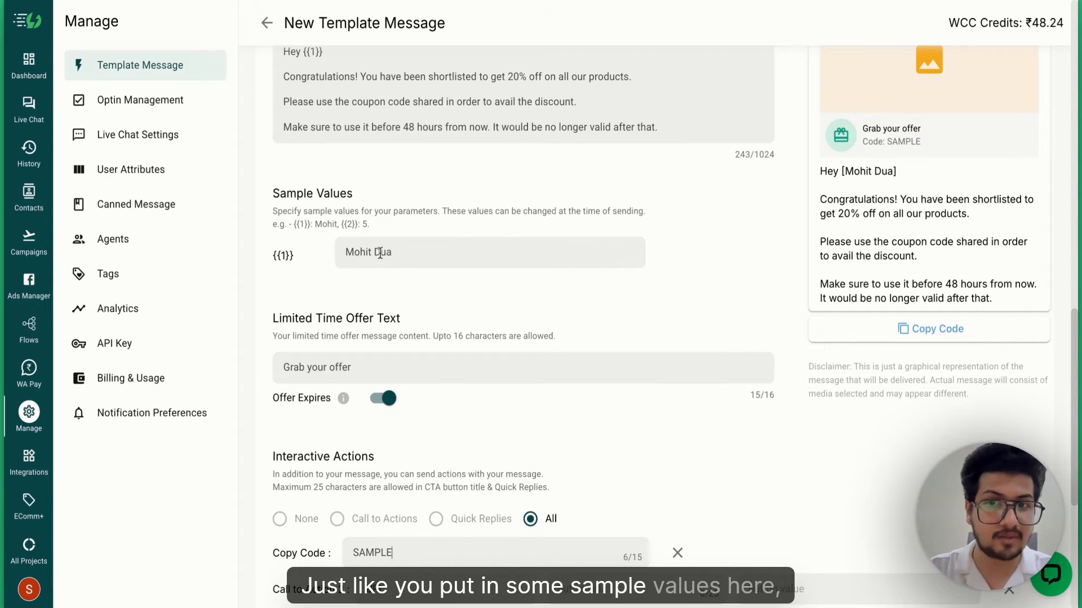
scroll(415, 258, down, 3)
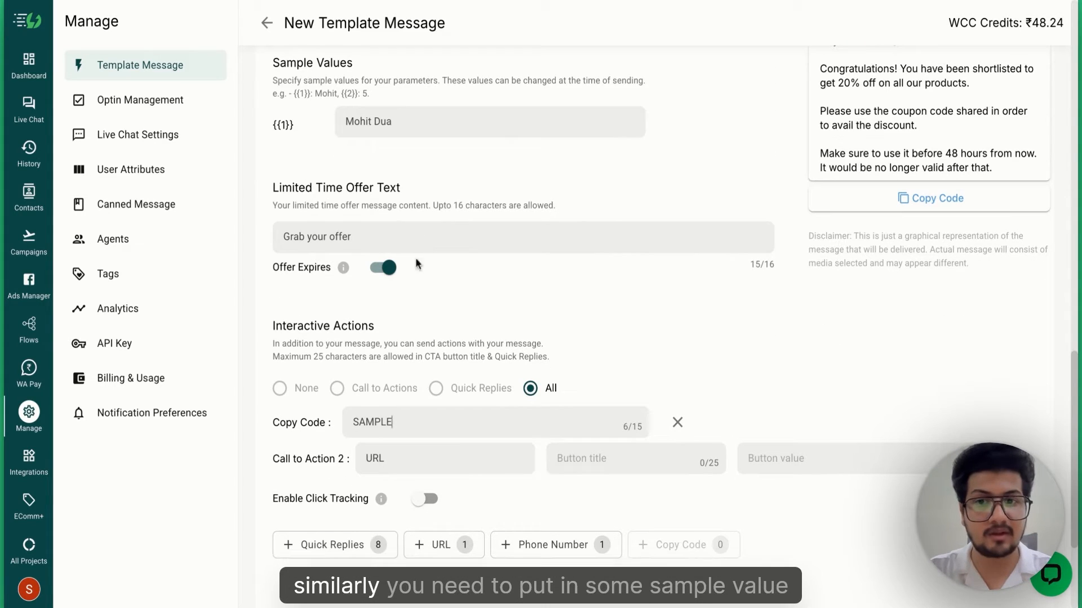
- Replace the Copy Code sample SAMPLE with AIS2025 and check the preview card
double_click(366, 422)
text(AIS2025)
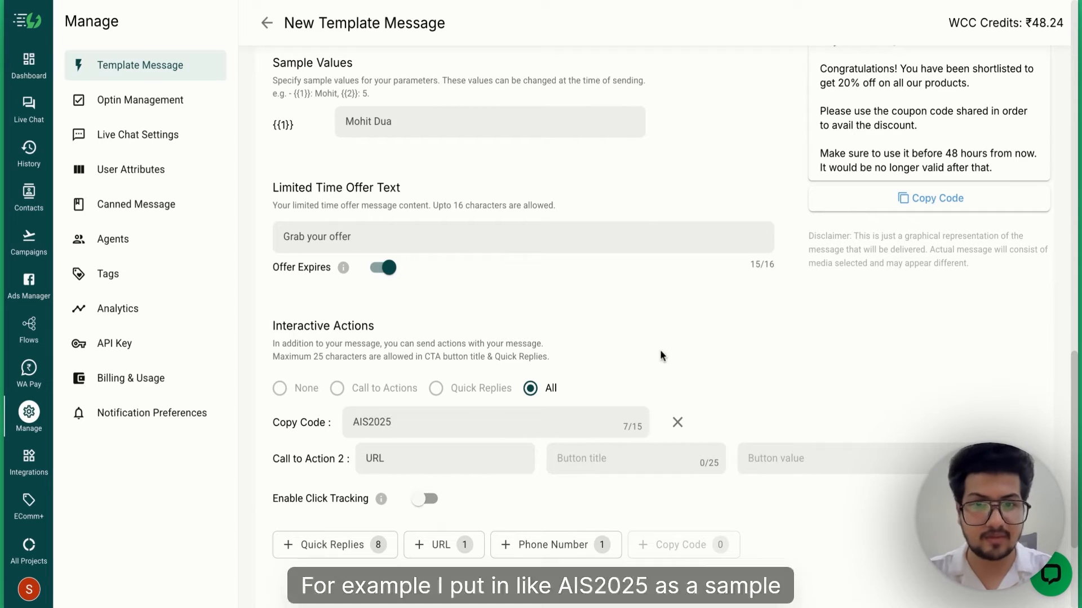
scroll(747, 299, up, 1)
scroll(749, 305, up, 1)
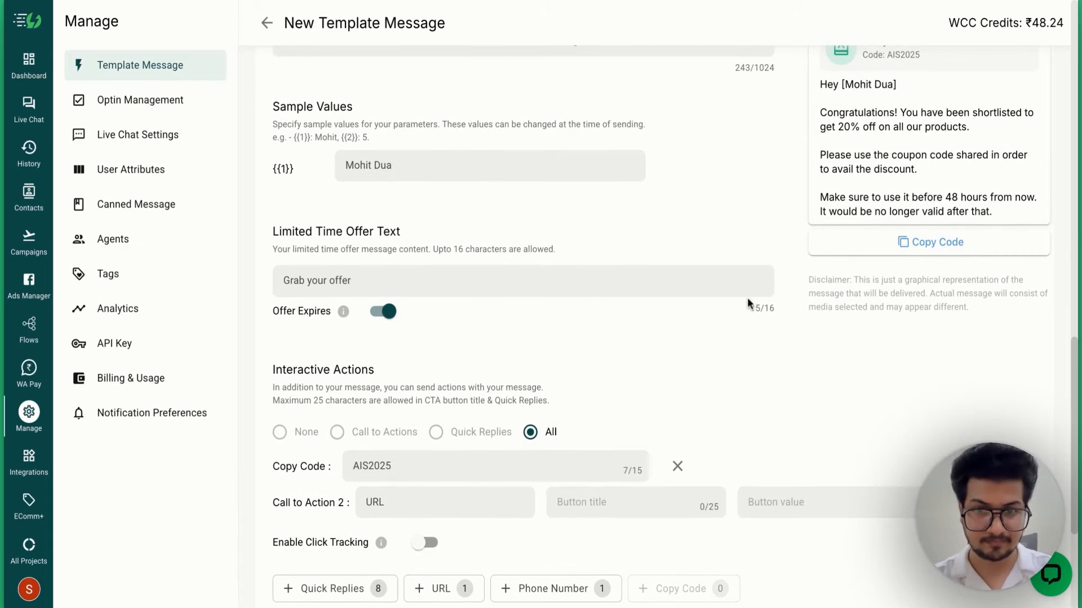
scroll(724, 310, up, 1)
scroll(724, 310, down, 2)
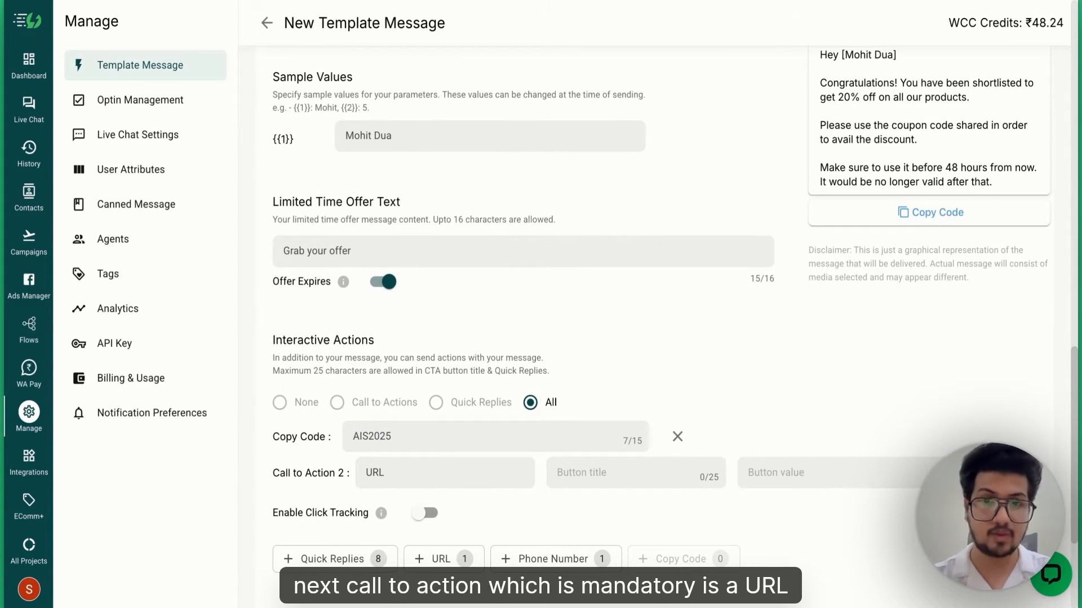
scroll(704, 353, up, 3)
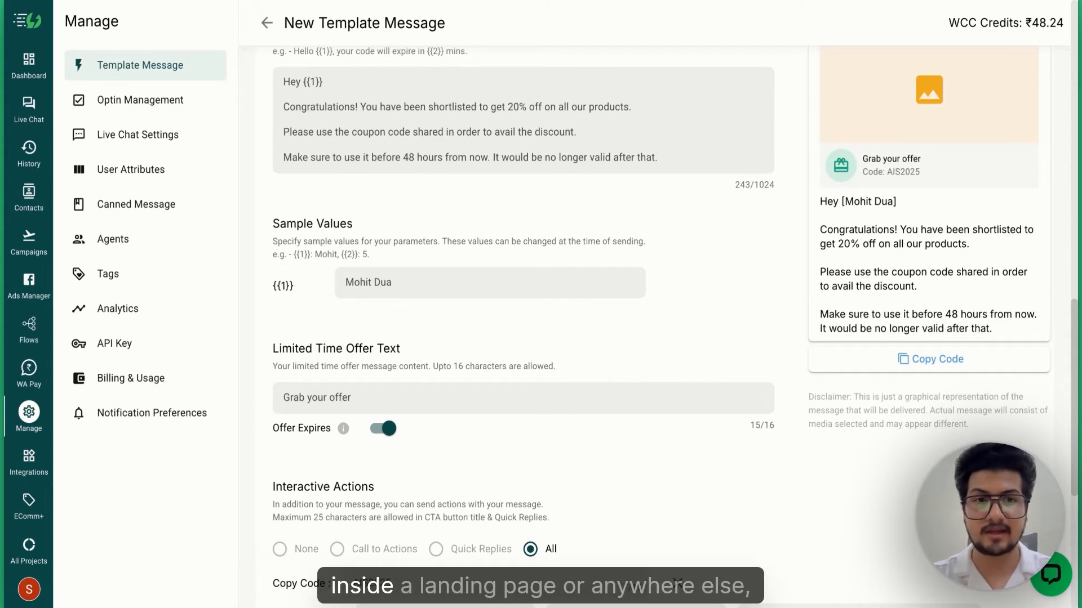
scroll(740, 439, down, 3)
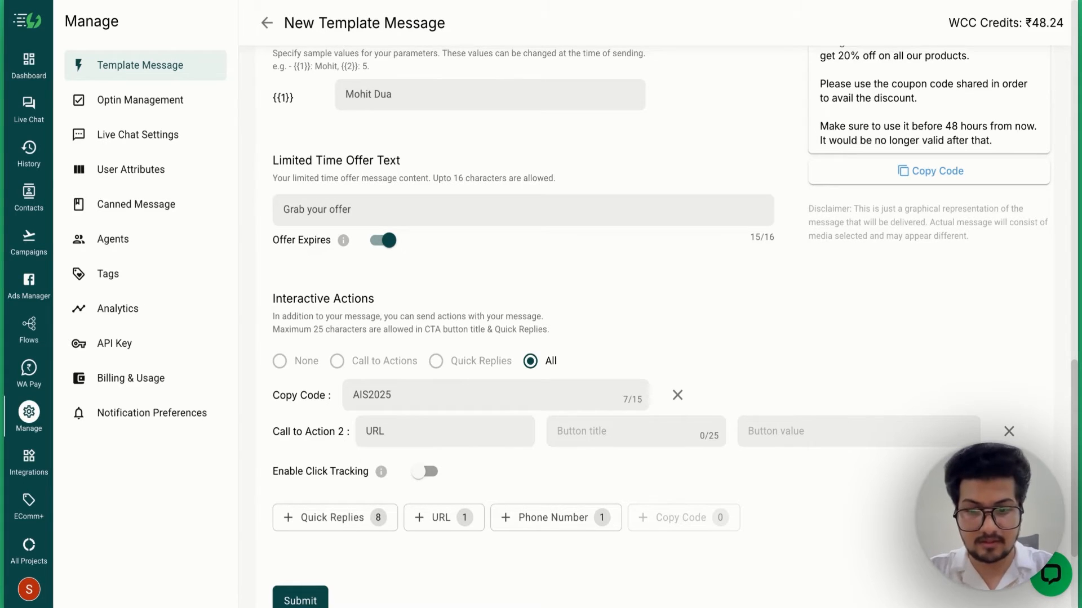
text(Buy Now (Disc)
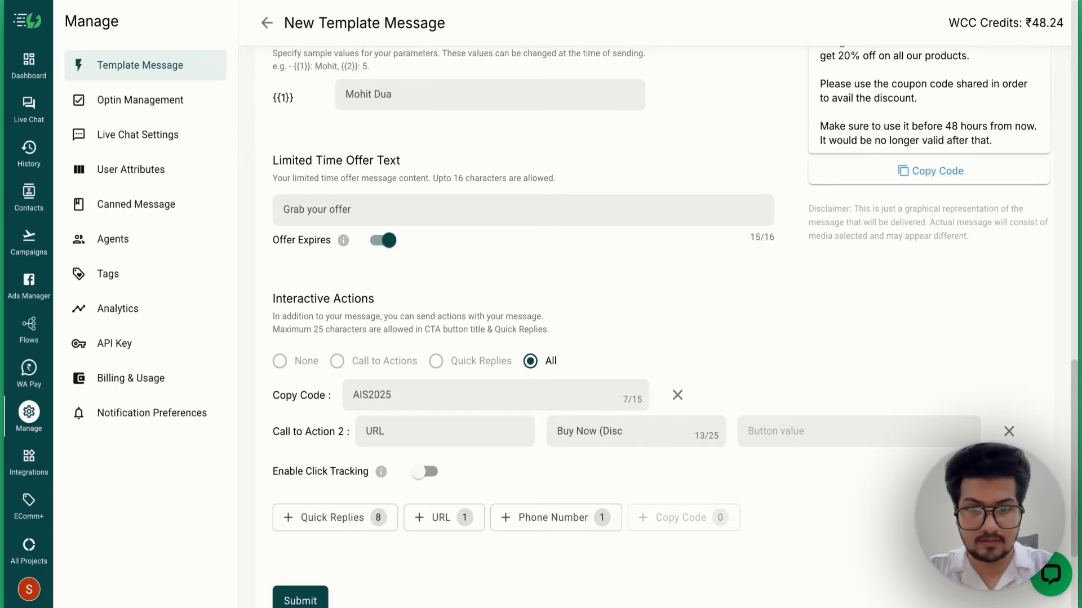
text(ounted))
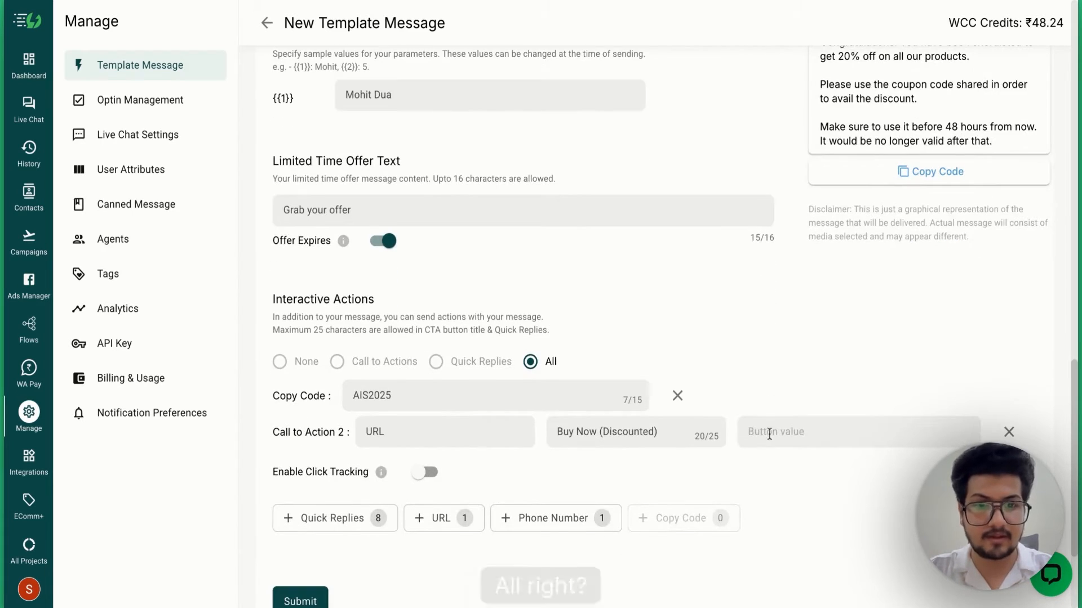
click(769, 432)
text(https://ais)
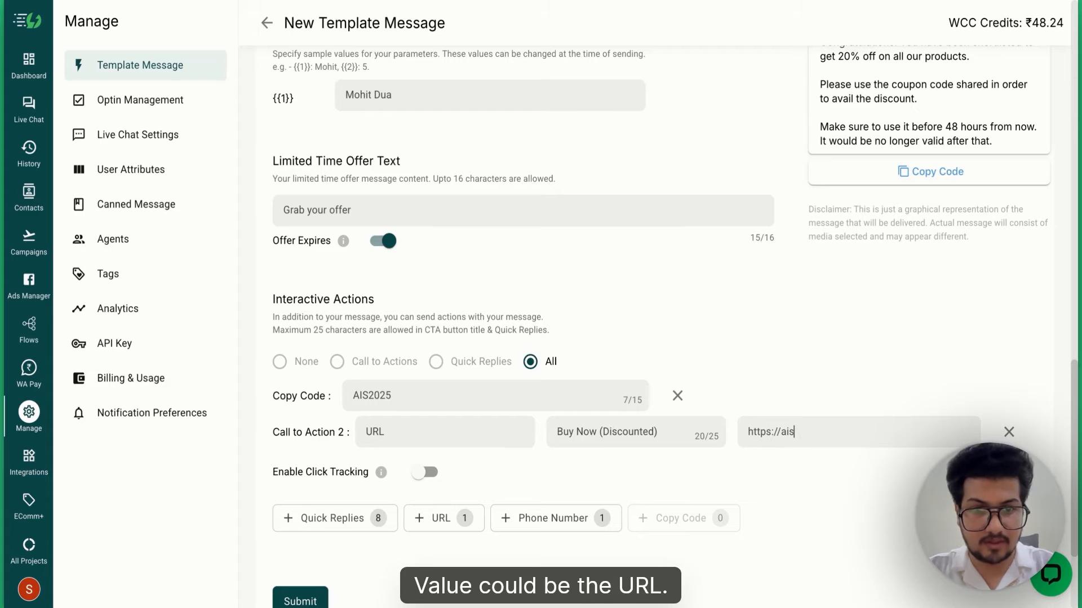
text(ensy.com/prcing)
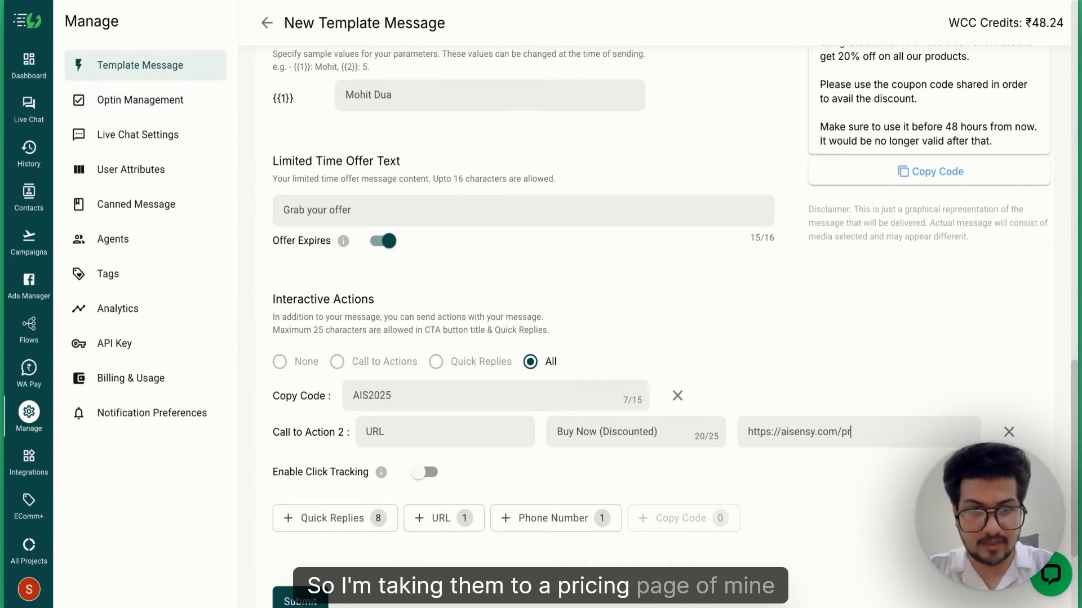
key(BackSpace)
key(BackSpace)
key(BackSpace)
key(BackSpace)
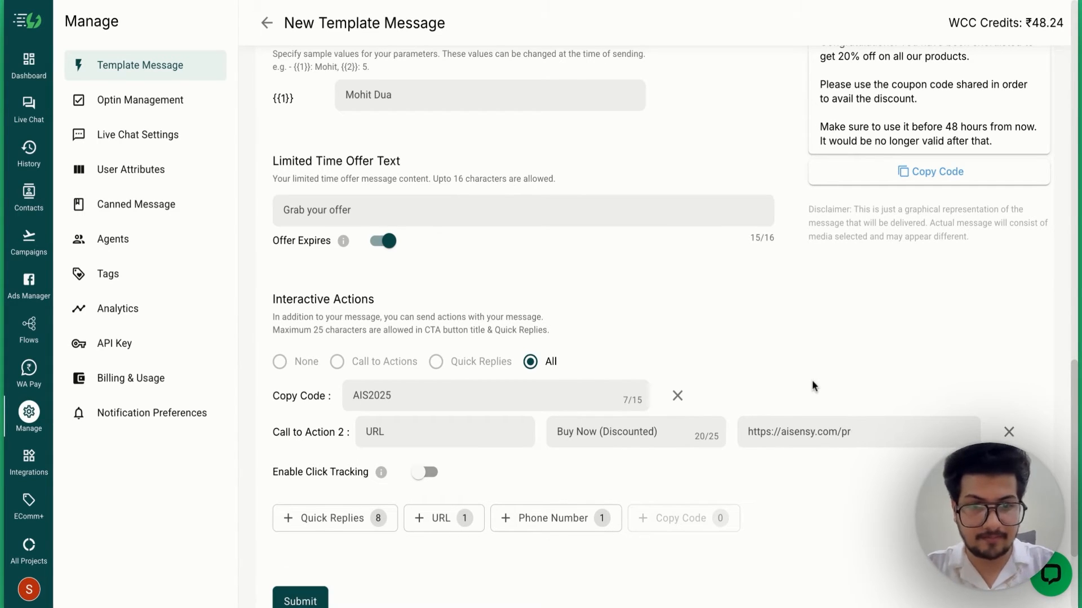
text(icing)
scroll(806, 351, up, 1)
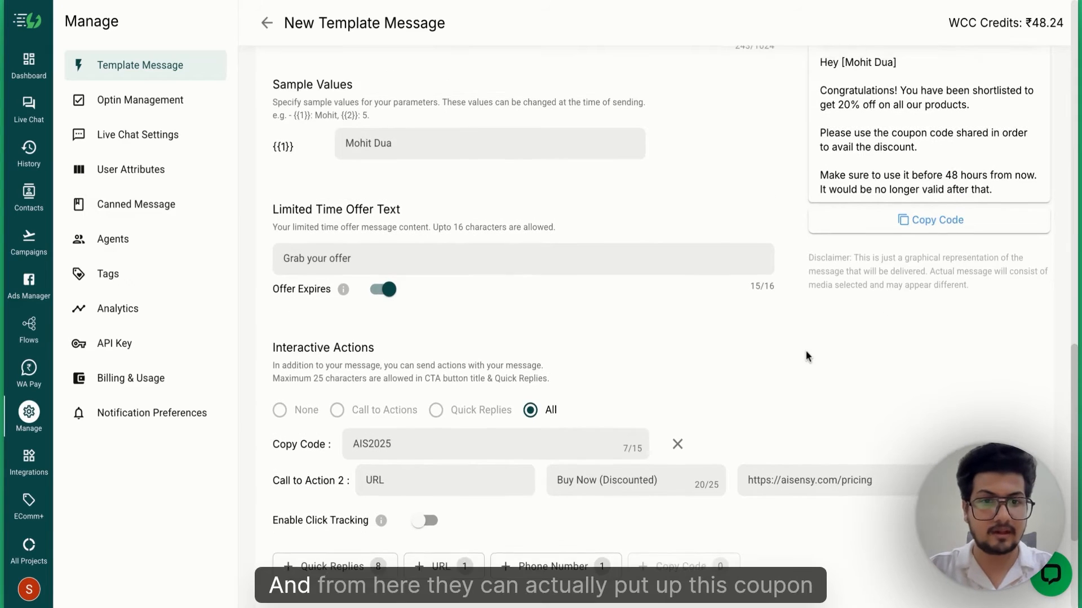
scroll(811, 358, down, 2)
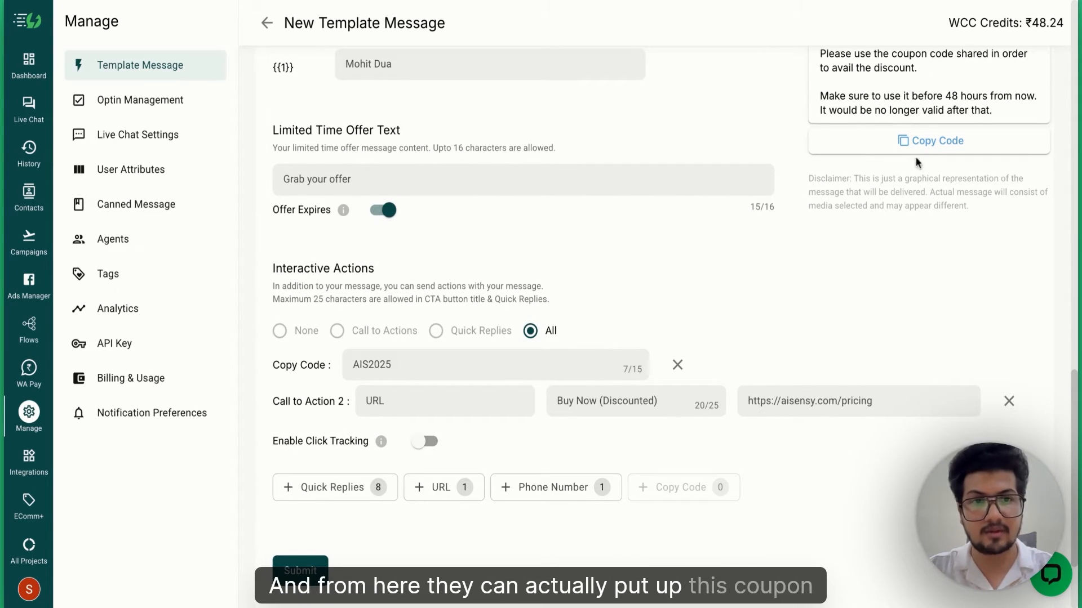
scroll(607, 337, down, 2)
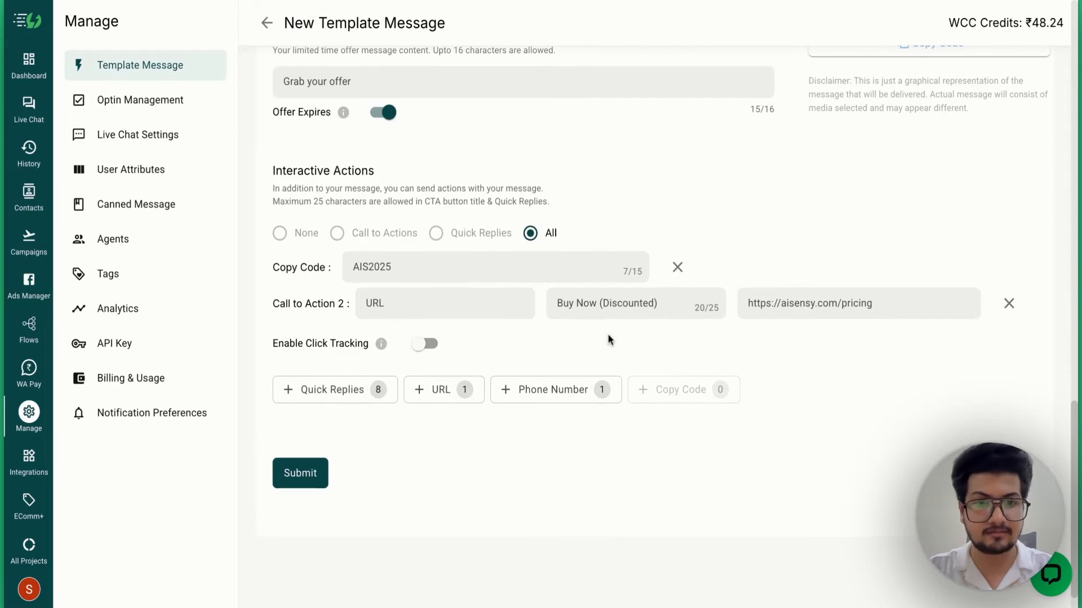
scroll(607, 337, up, 10)
scroll(523, 338, up, 10)
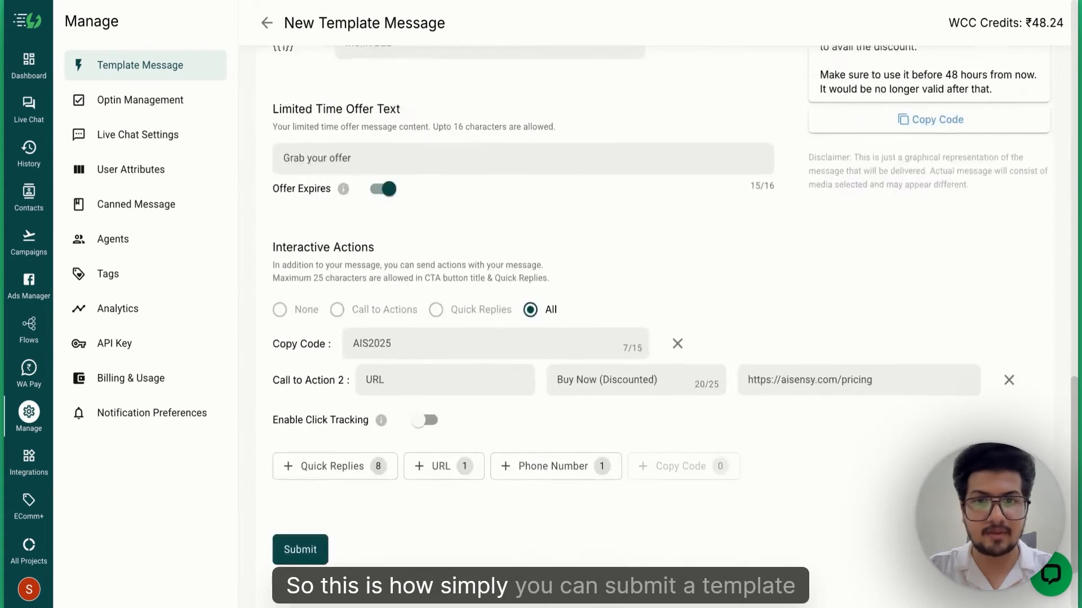
- Submit code_test for approval and check it appears as PENDING in the All templates list
click(299, 442)
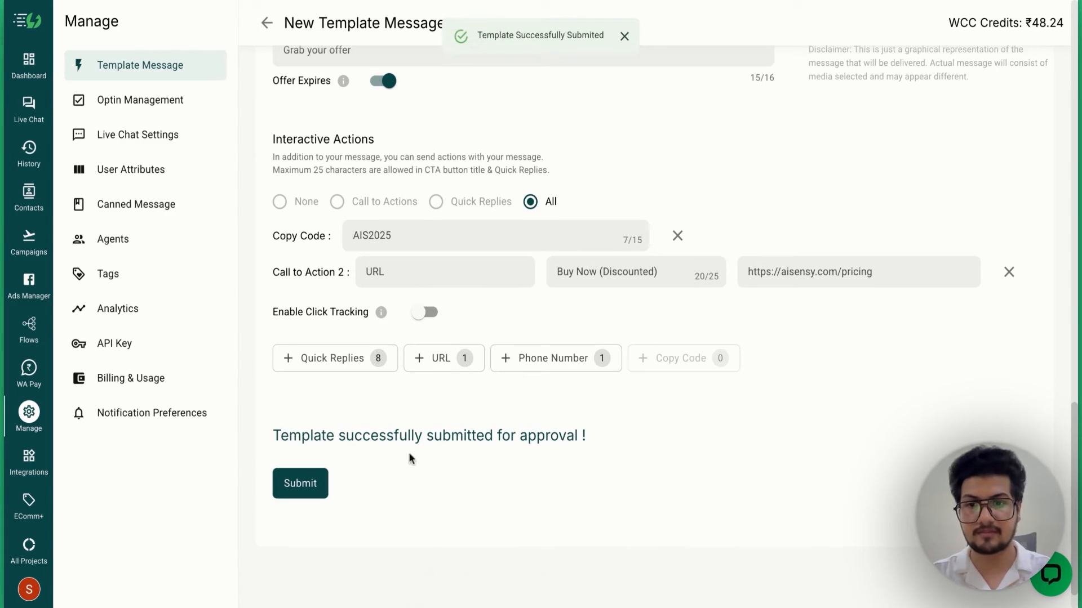
click(188, 63)
scroll(373, 196, down, 4)
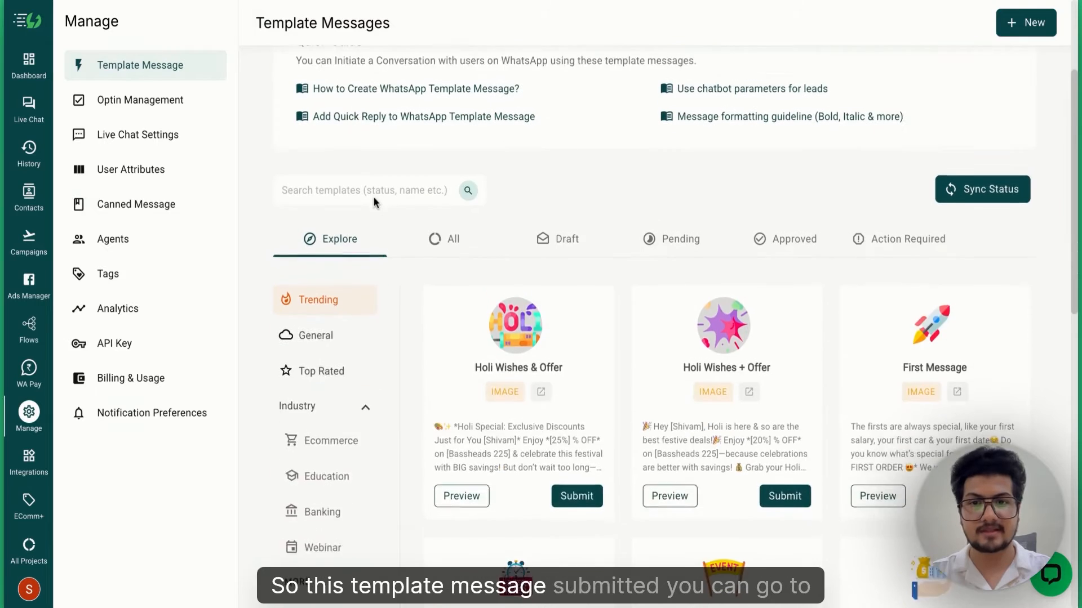
click(430, 216)
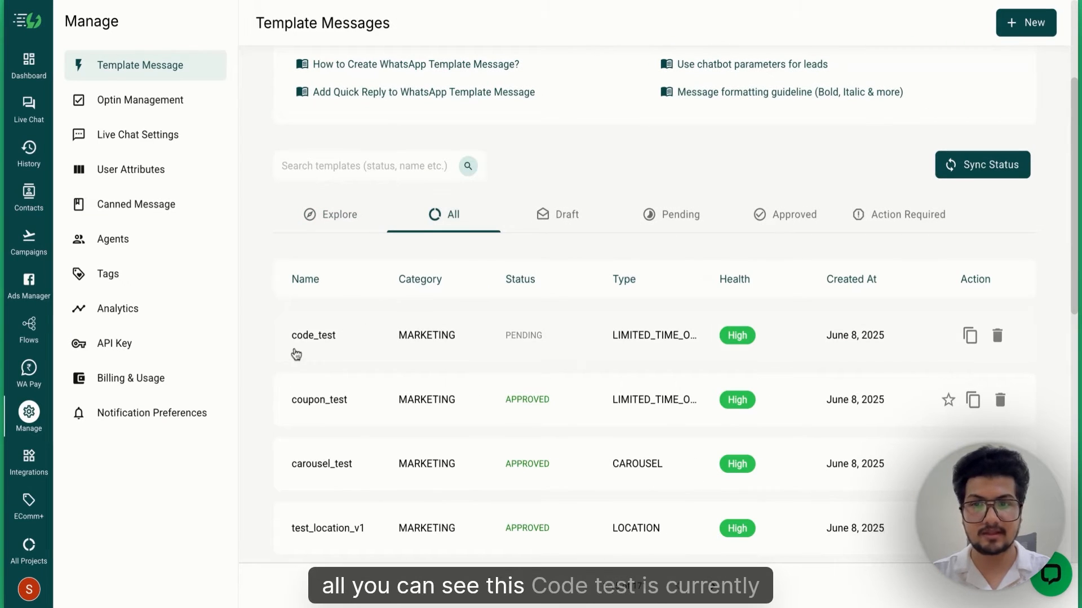
click(592, 342)
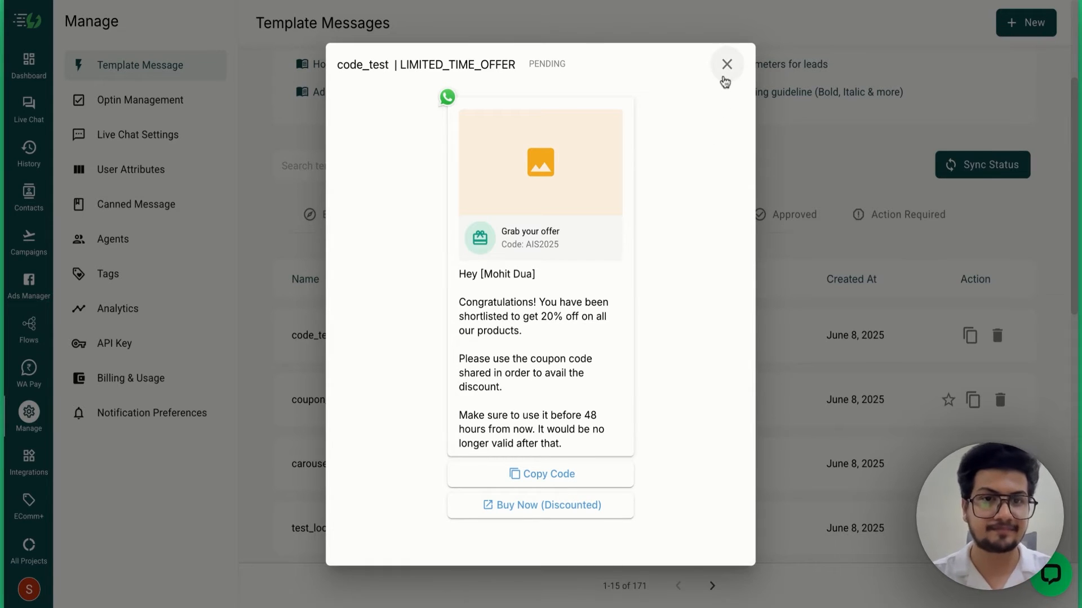
click(726, 65)
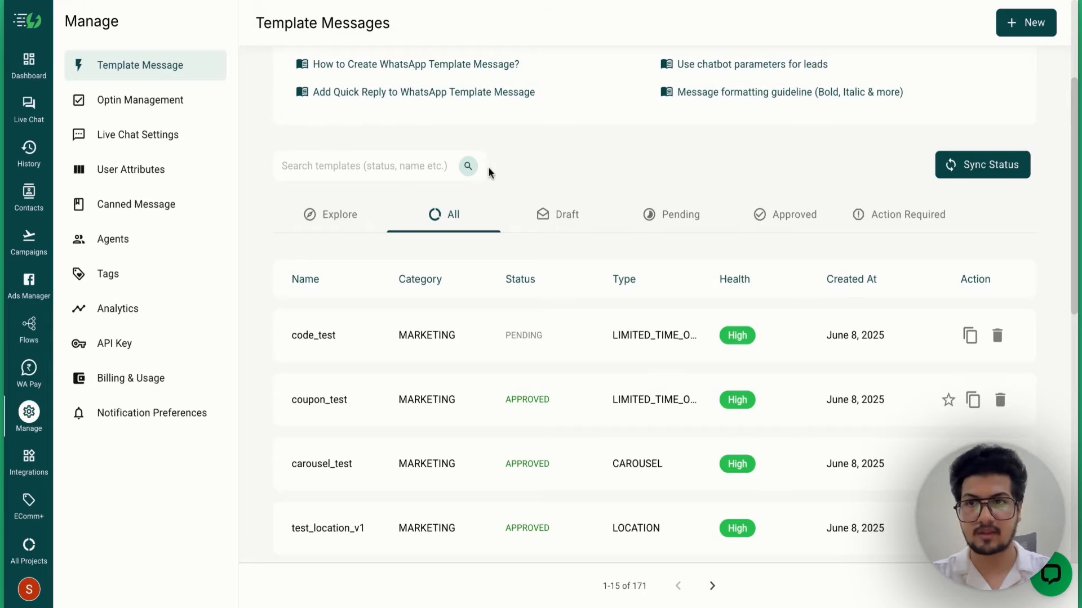
key(F5)
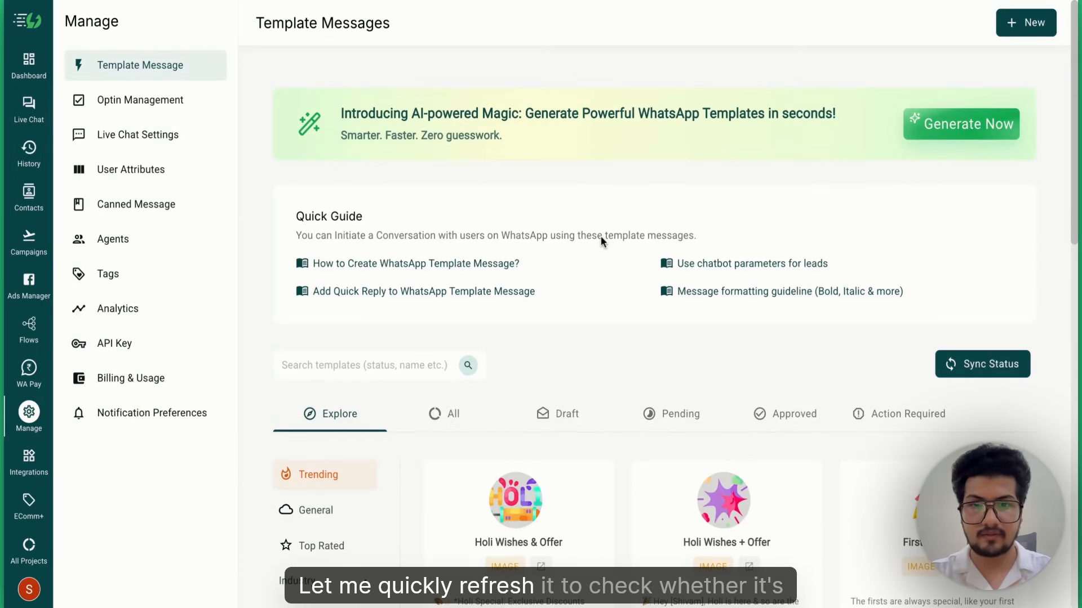
- Reload the All templates list repeatedly to check code_test's approval status
click(445, 415)
scroll(446, 417, down, 3)
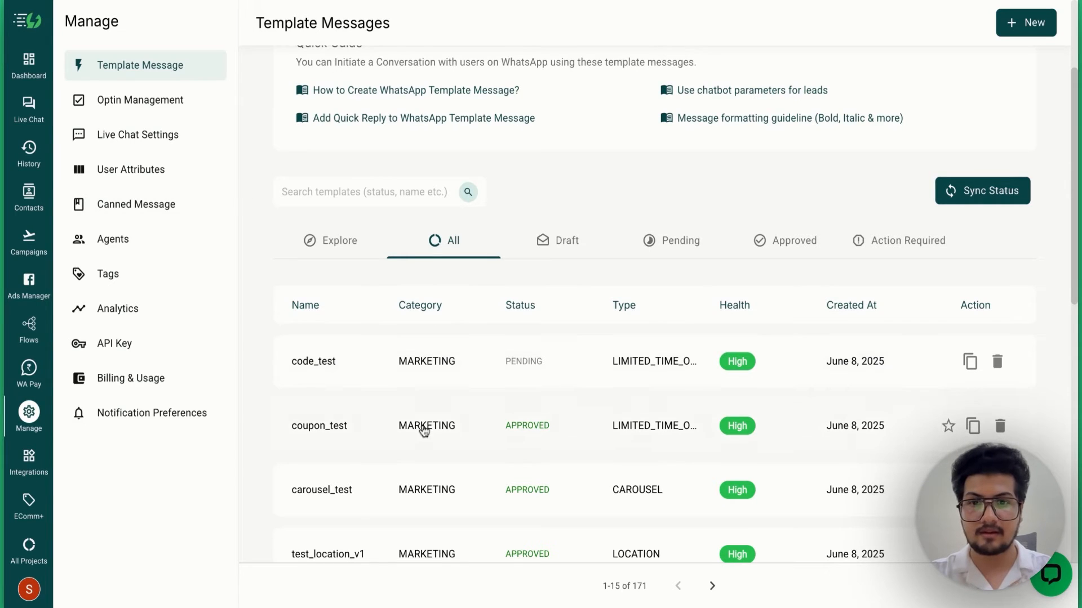
key(F5)
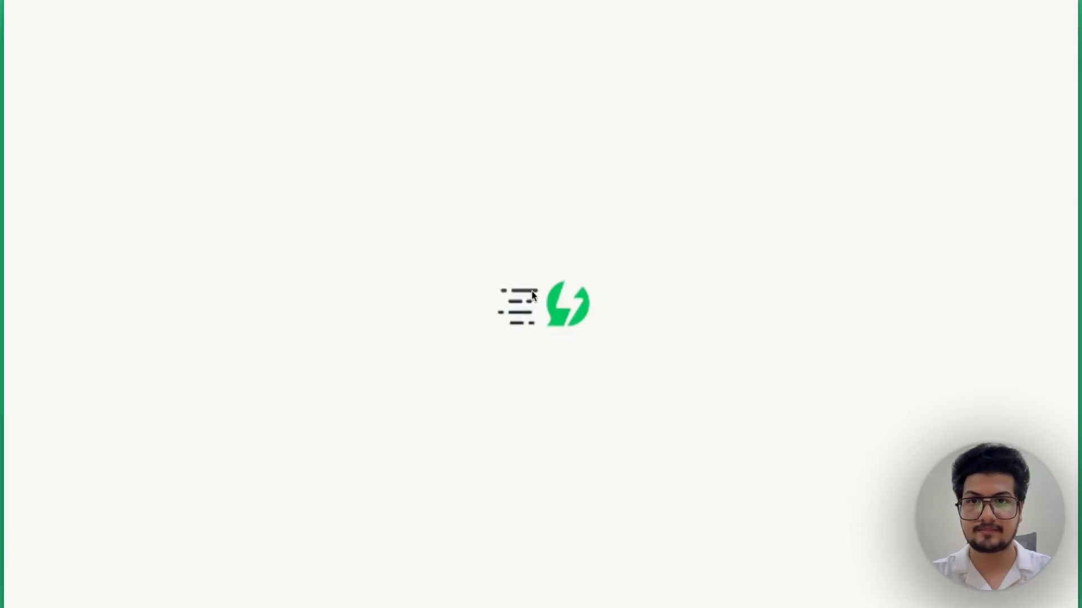
click(448, 414)
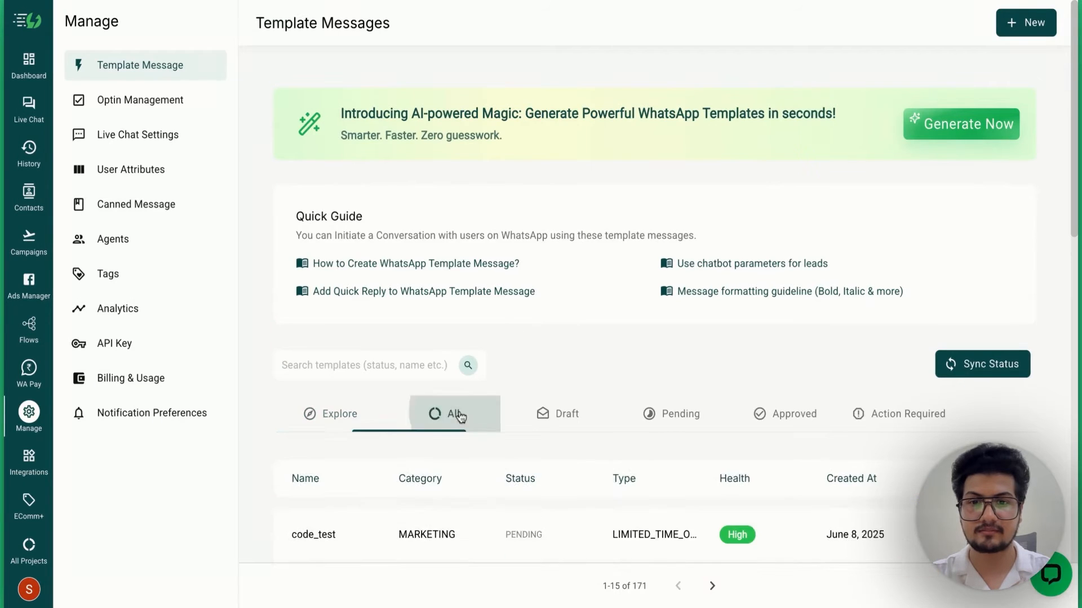
scroll(461, 417, down, 3)
click(457, 395)
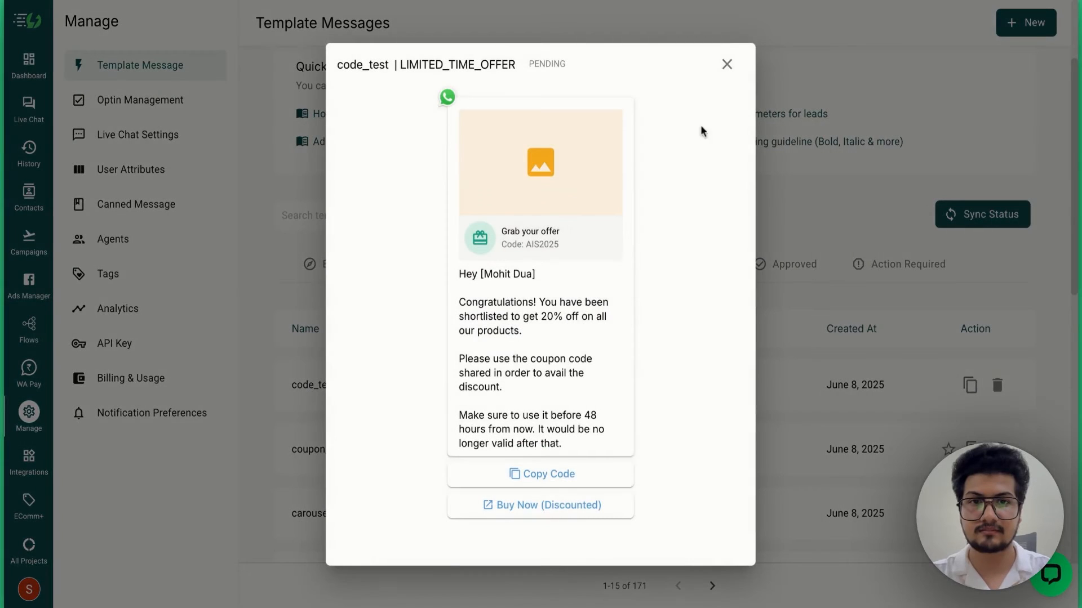
click(728, 68)
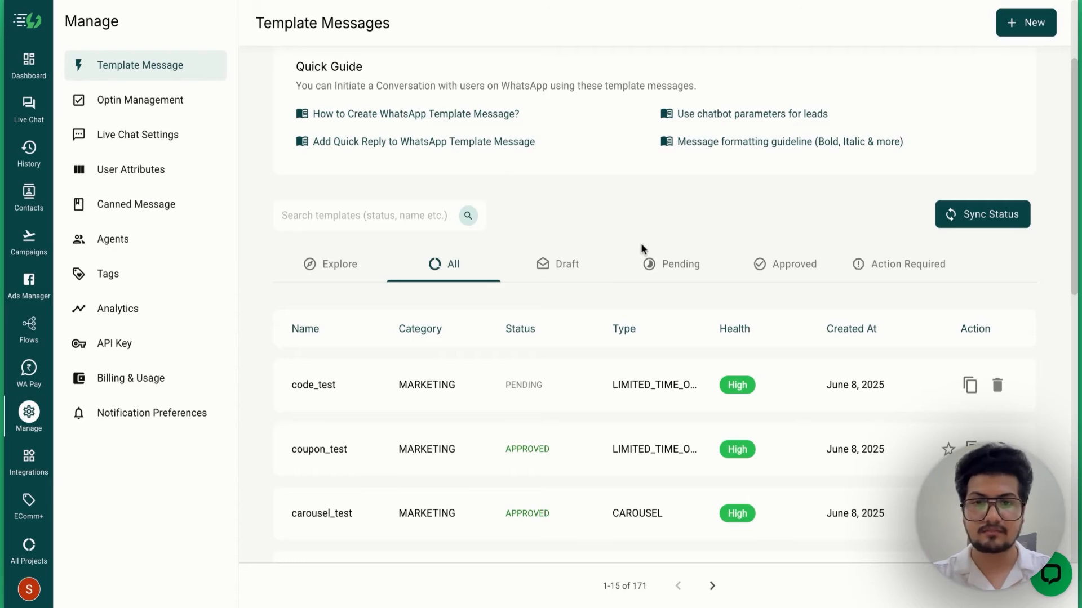
key(F5)
click(433, 431)
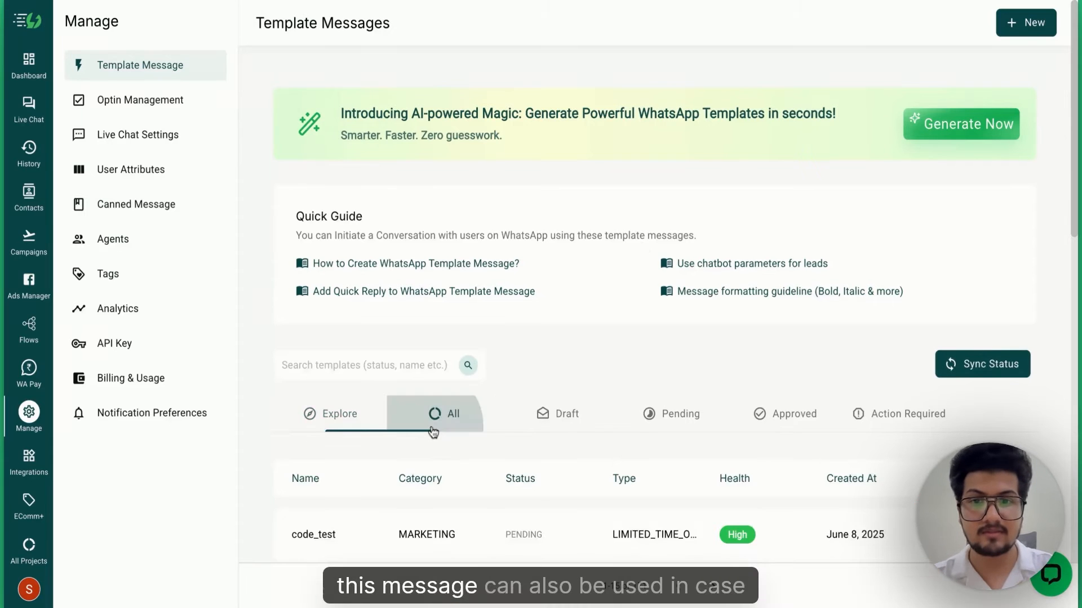
scroll(432, 431, down, 3)
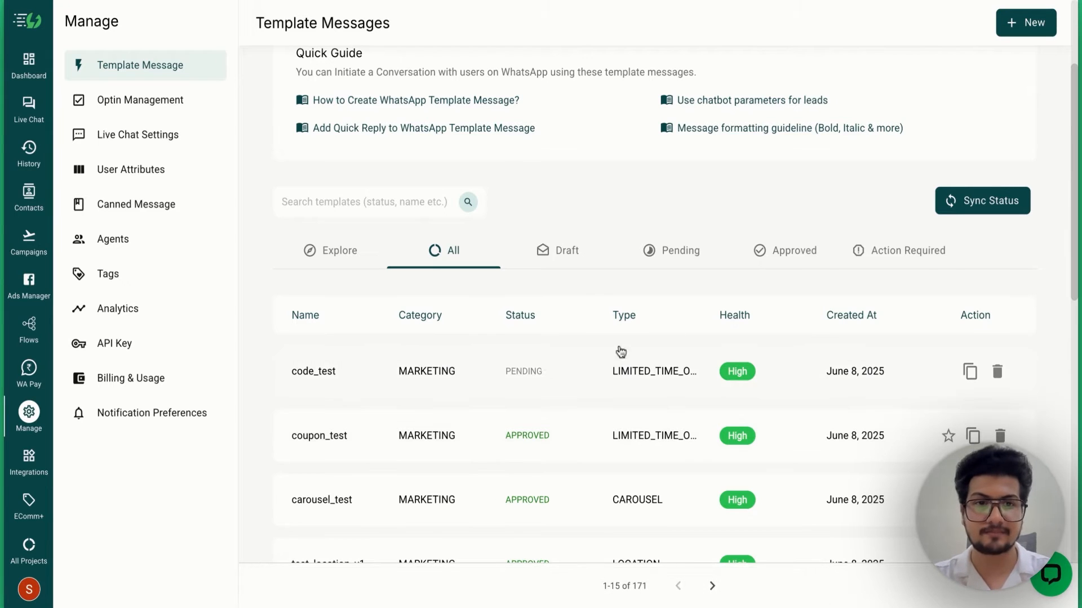
- Sync template statuses and confirm code_test now shows APPROVED in its preview
click(989, 201)
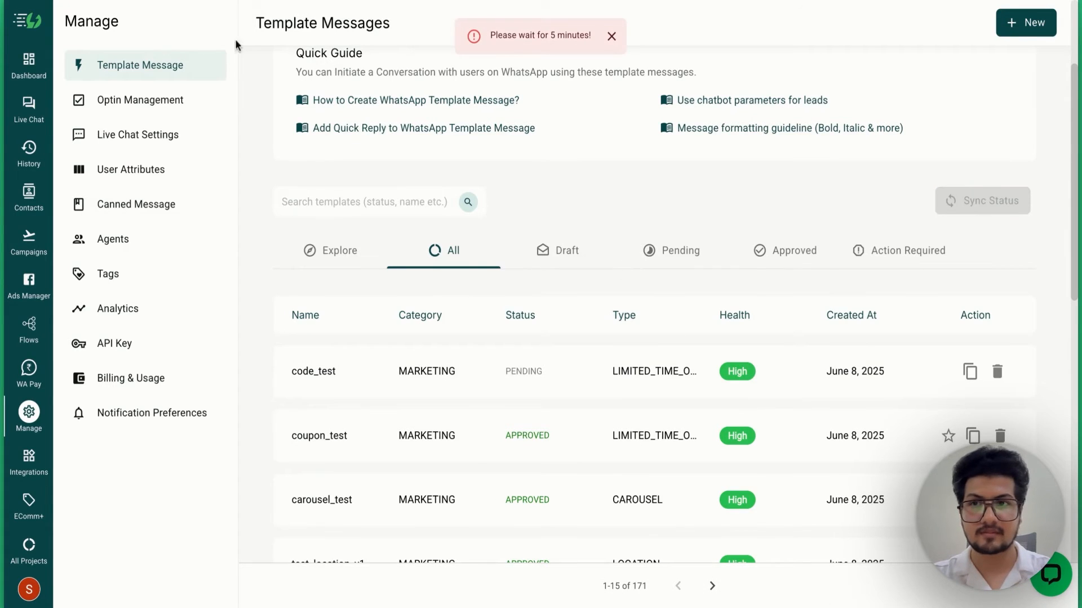
key(super+r)
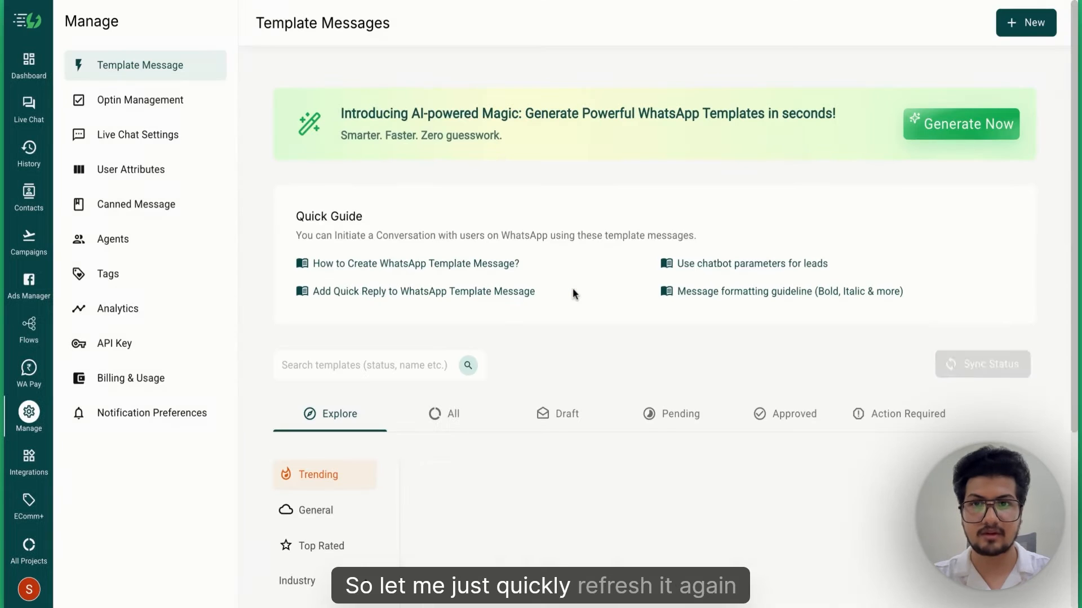
click(461, 412)
scroll(466, 412, down, 4)
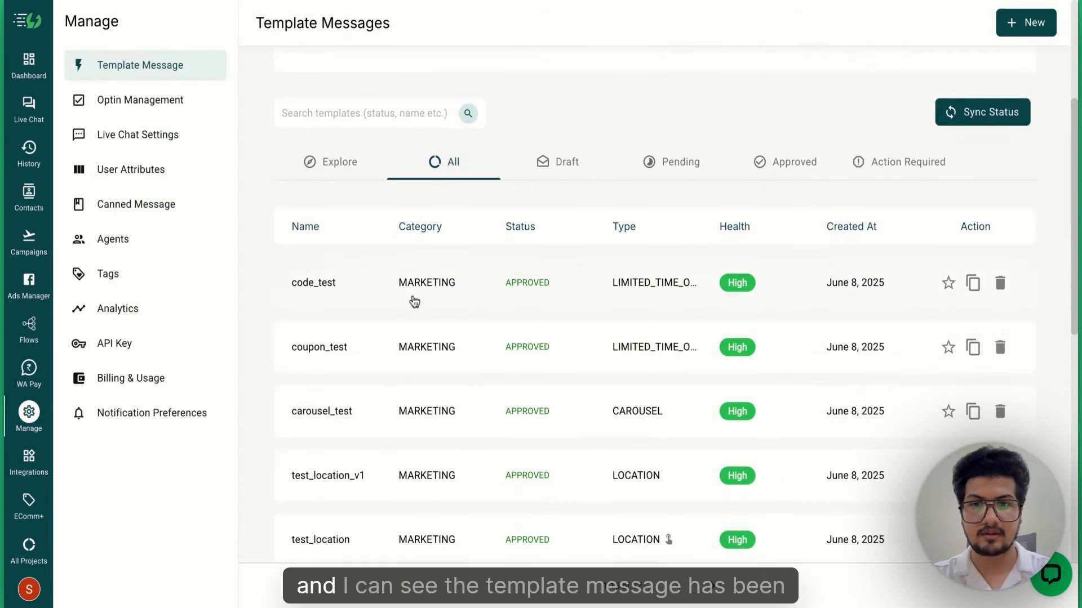
click(412, 298)
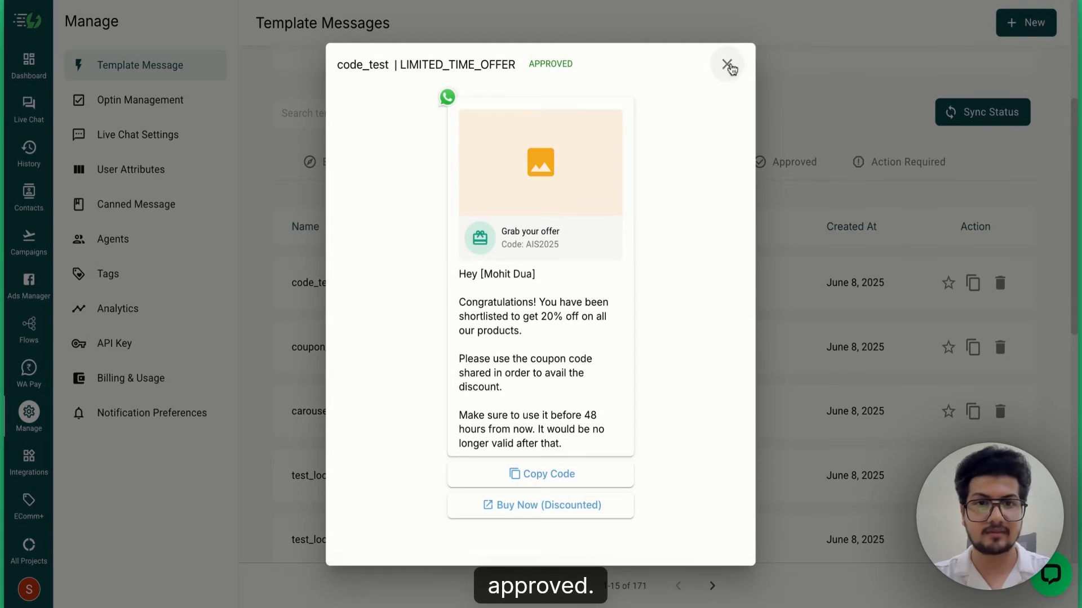
click(727, 65)
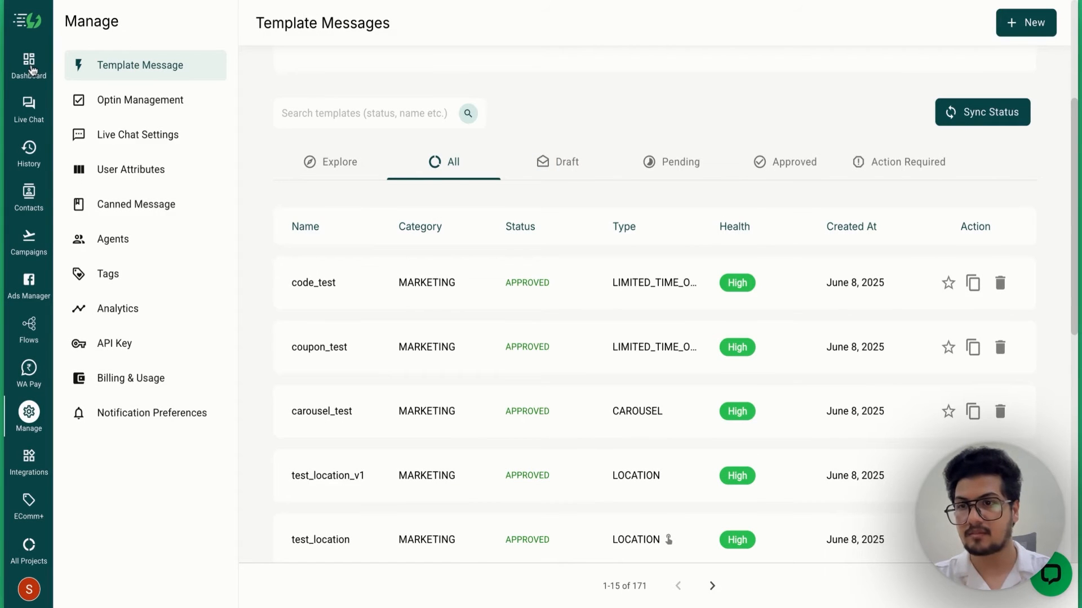
- Select the second contact and start a broadcast campaign named 'code test'
click(29, 192)
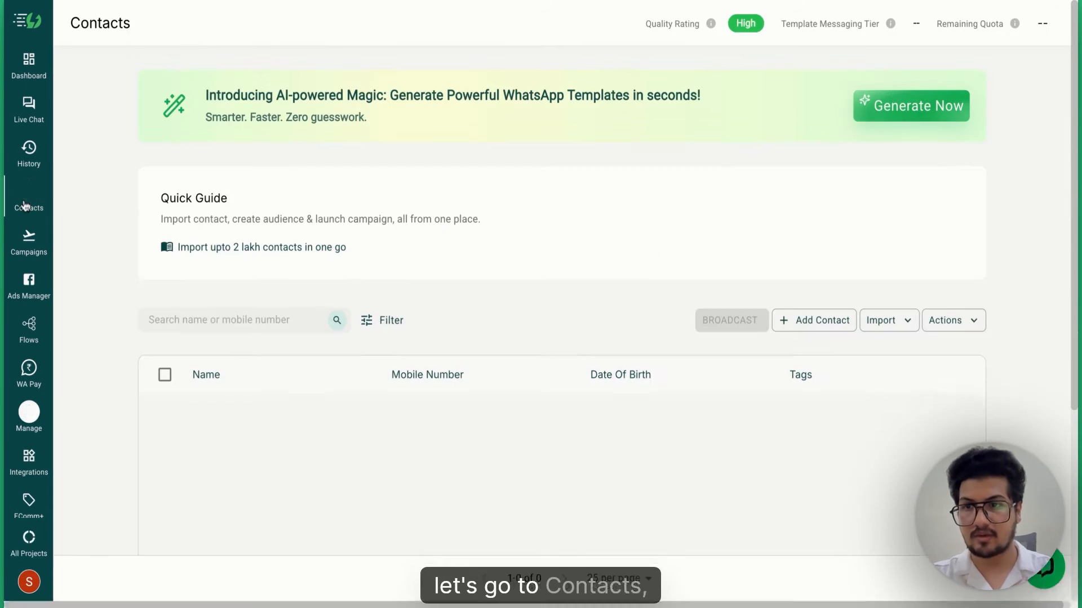
click(165, 463)
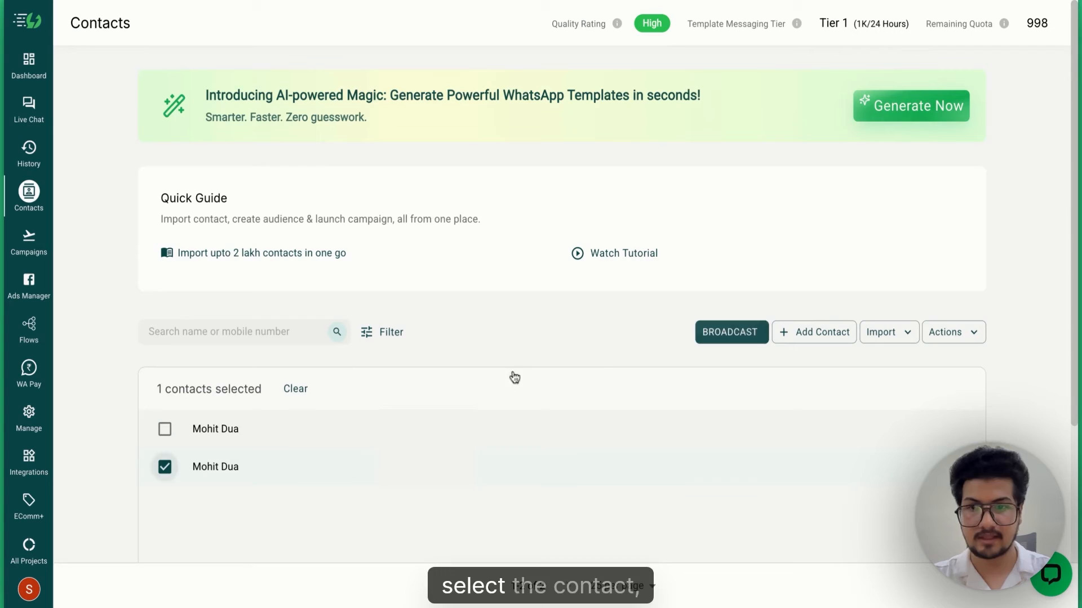
click(719, 338)
click(466, 225)
text(code)
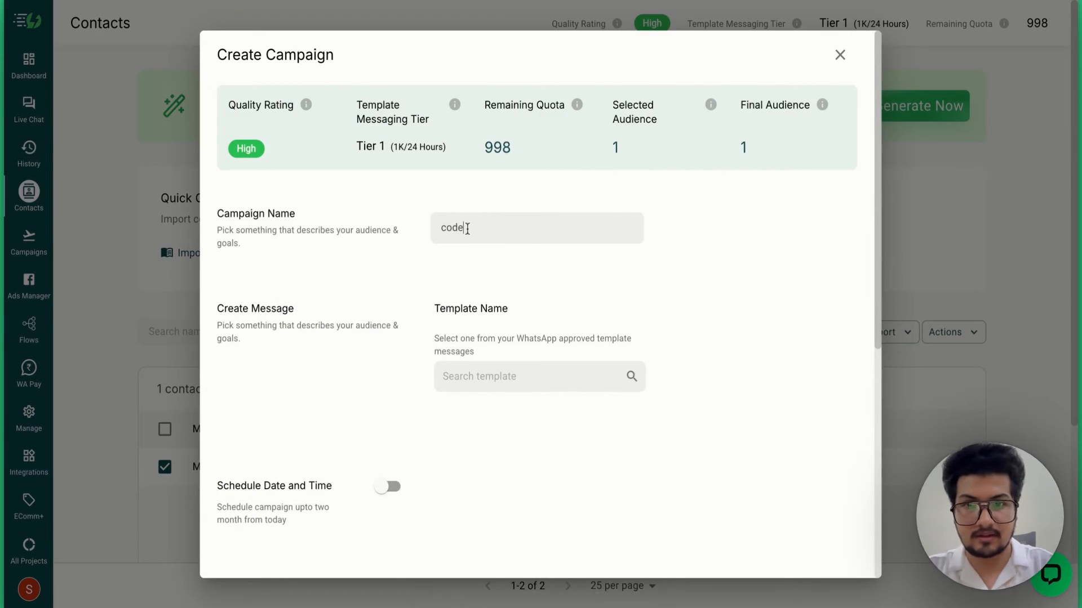
text( test)
- Choose the code_test template and map parameter 1 to $FirstName with fallback 'User'
click(625, 380)
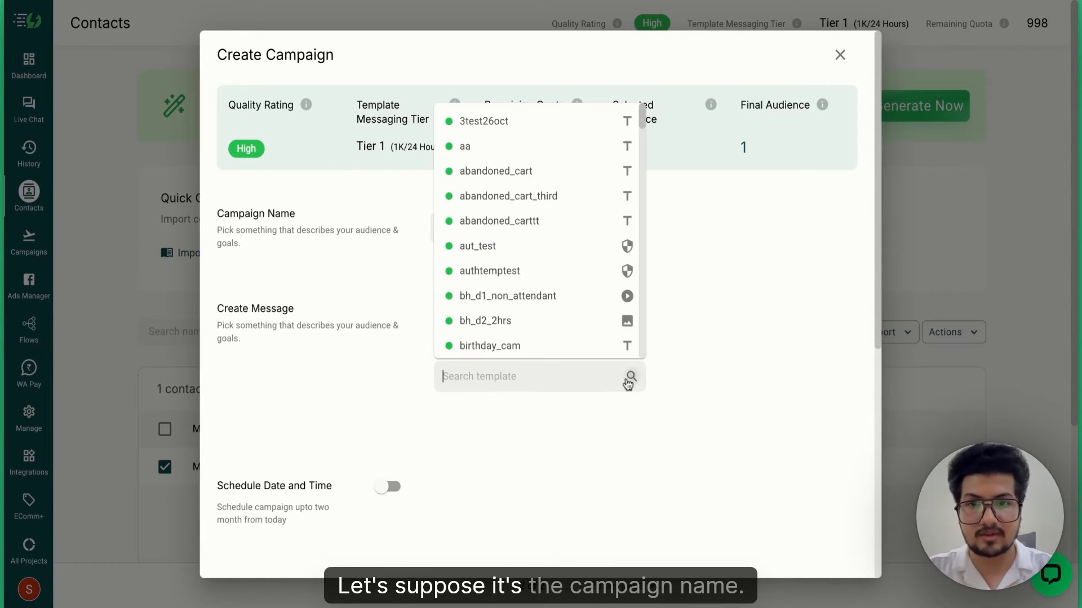
text(code)
click(617, 413)
scroll(663, 415, down, 3)
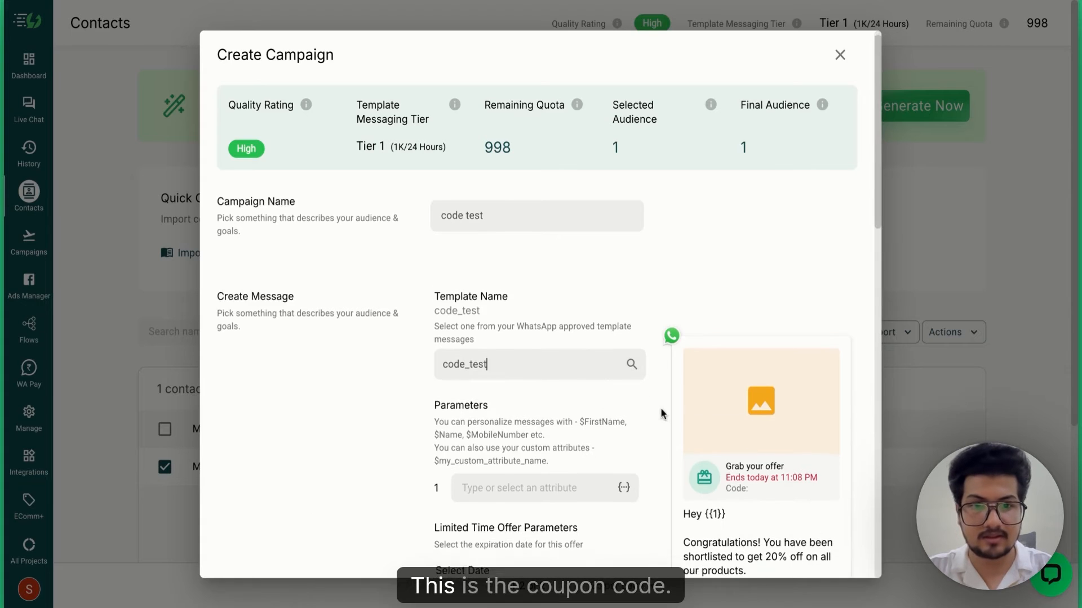
scroll(752, 276, up, 1)
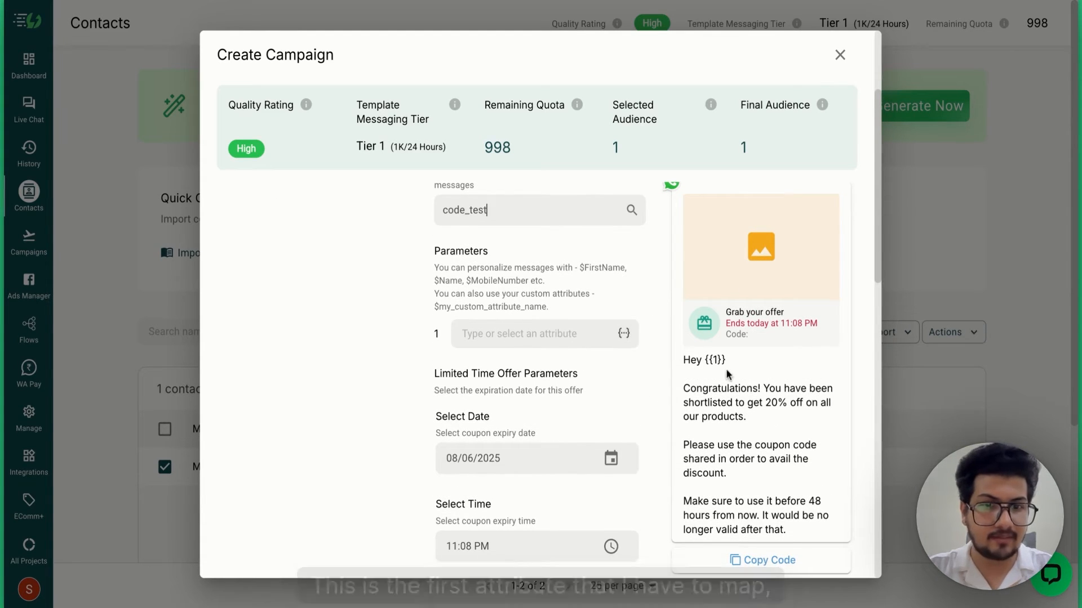
click(624, 337)
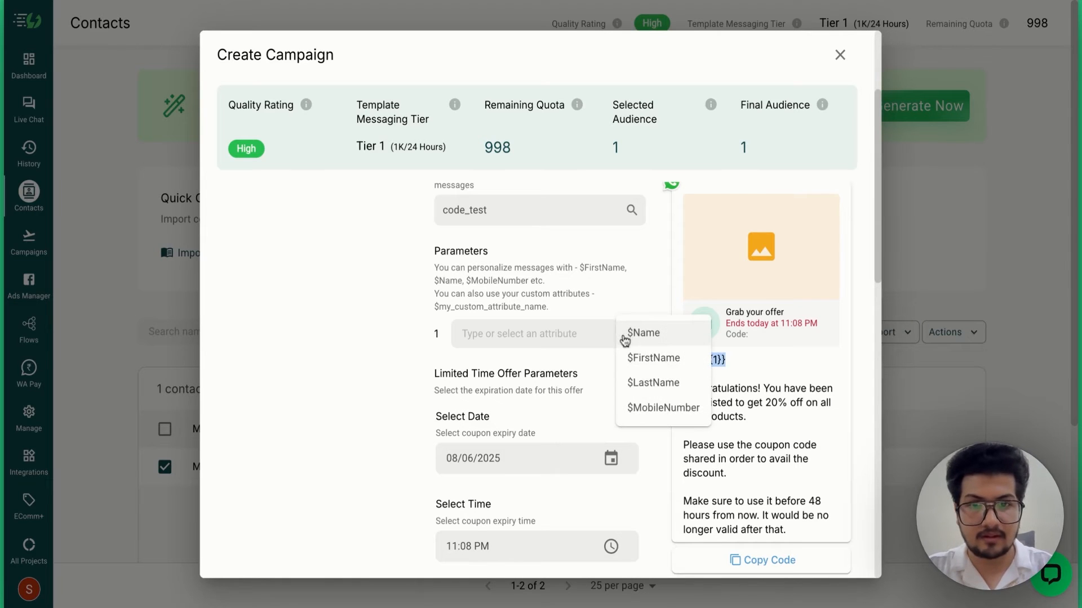
click(648, 357)
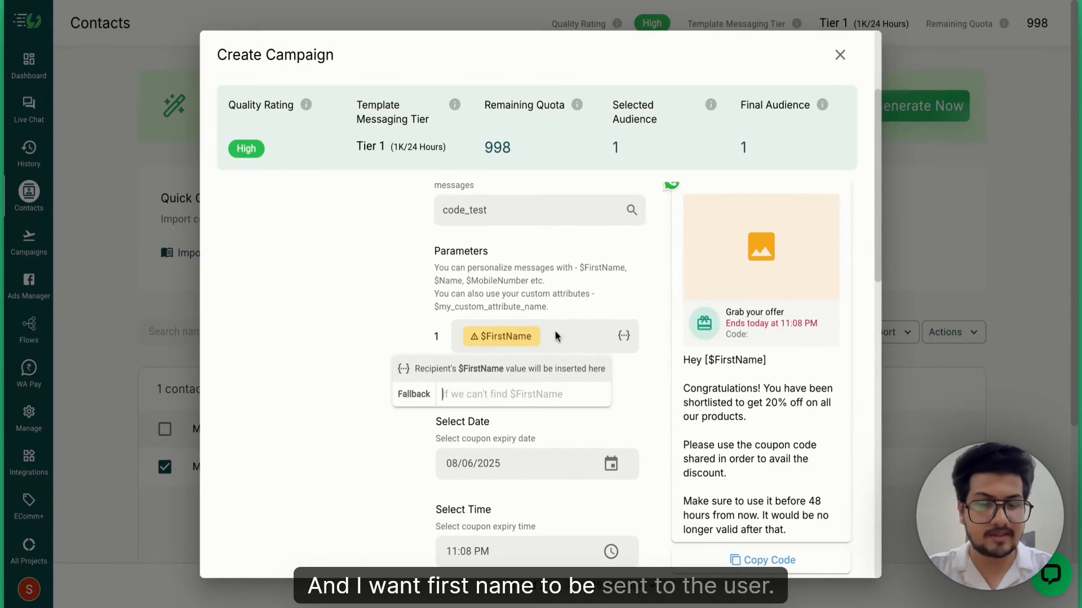
text(User)
key(Return)
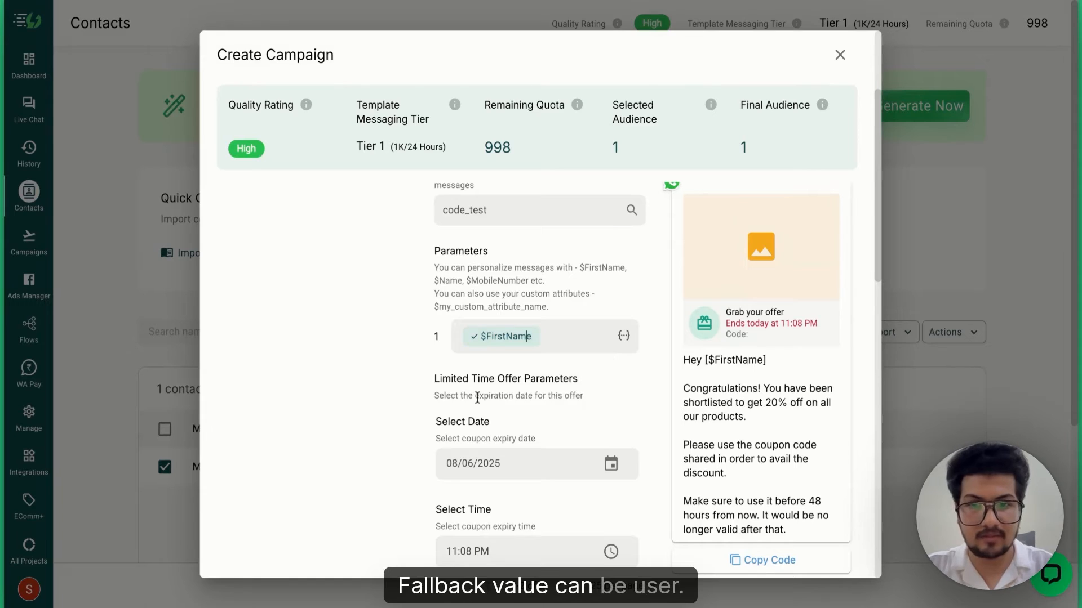
scroll(493, 393, down, 3)
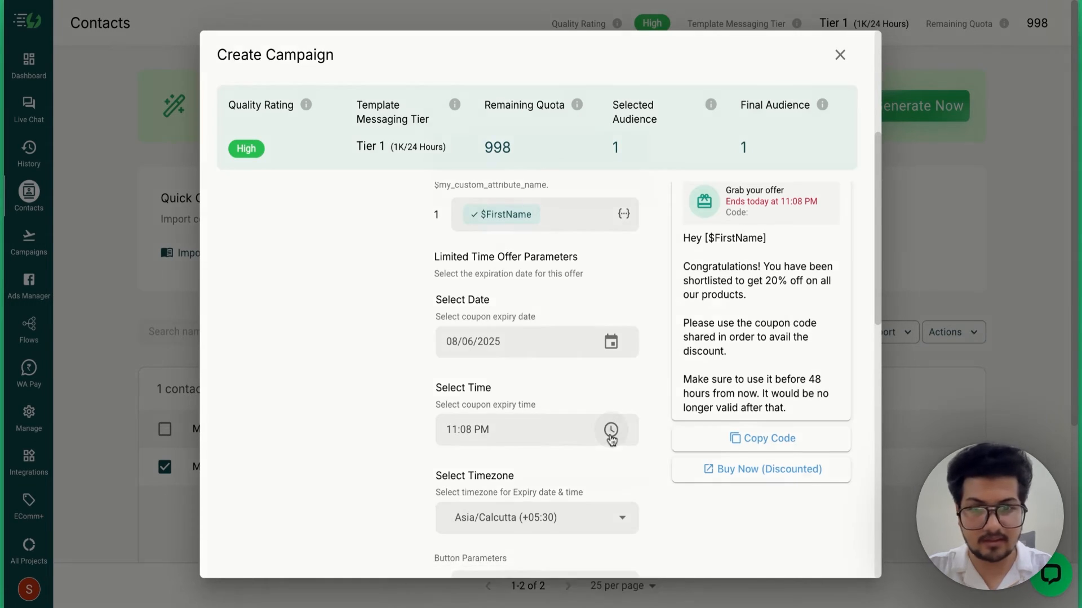
click(610, 430)
click(540, 241)
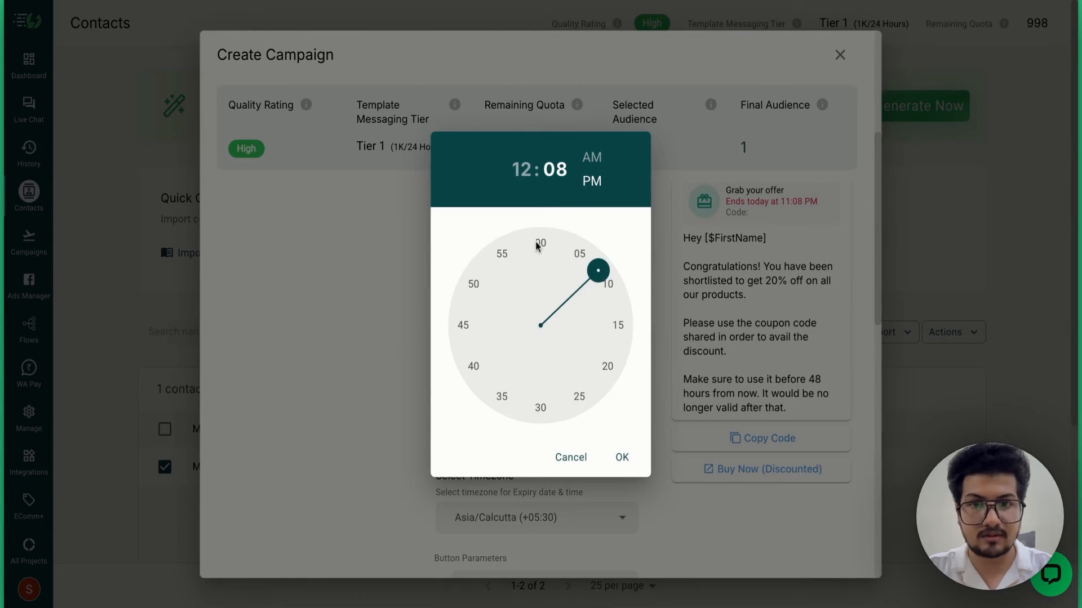
click(538, 244)
click(621, 458)
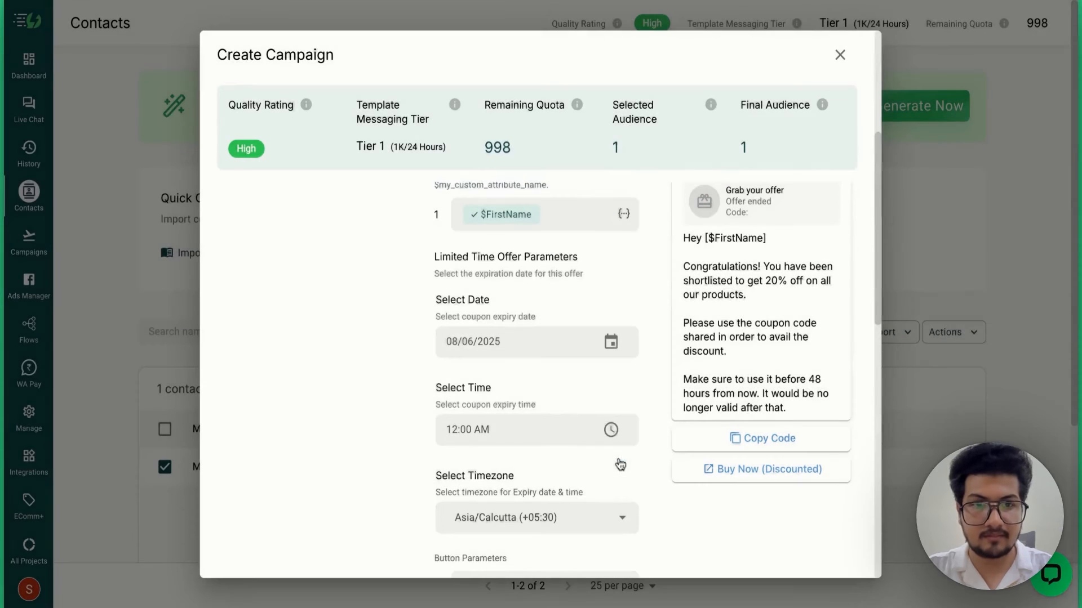
click(612, 344)
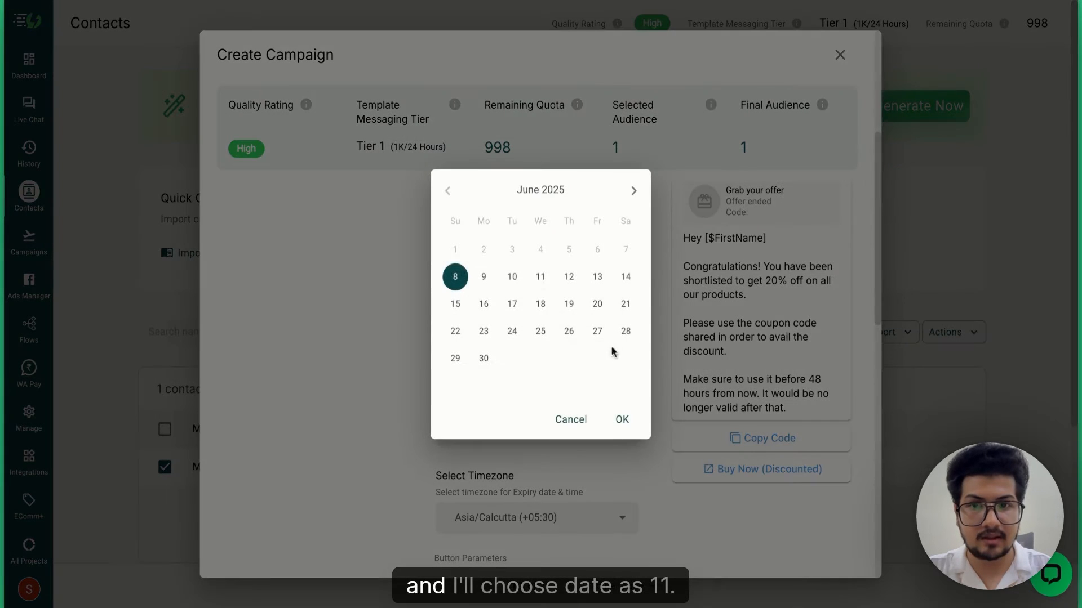
click(541, 276)
click(621, 418)
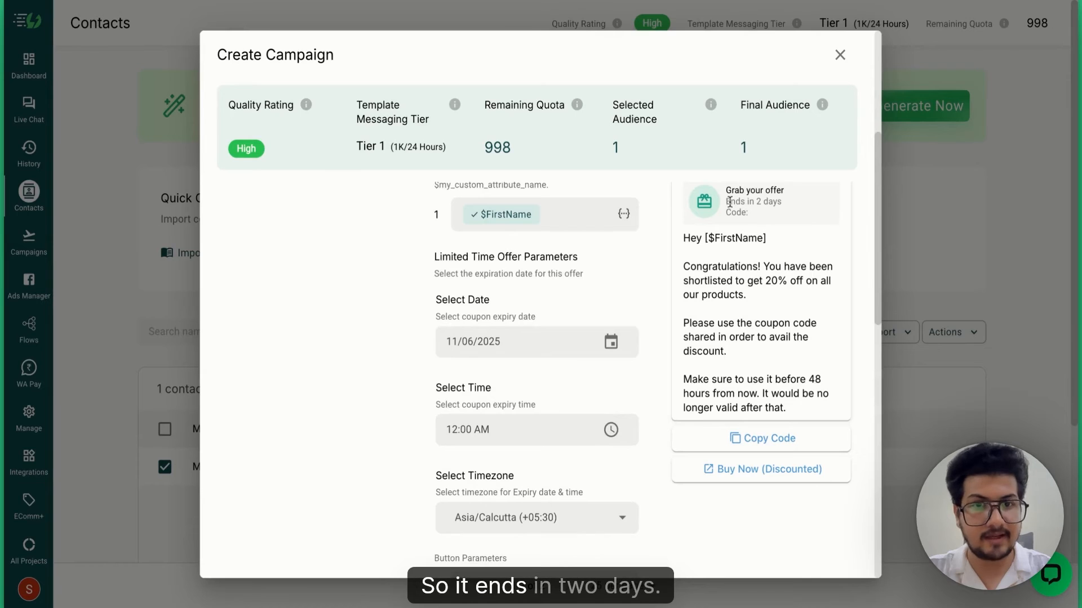
scroll(585, 394, down, 3)
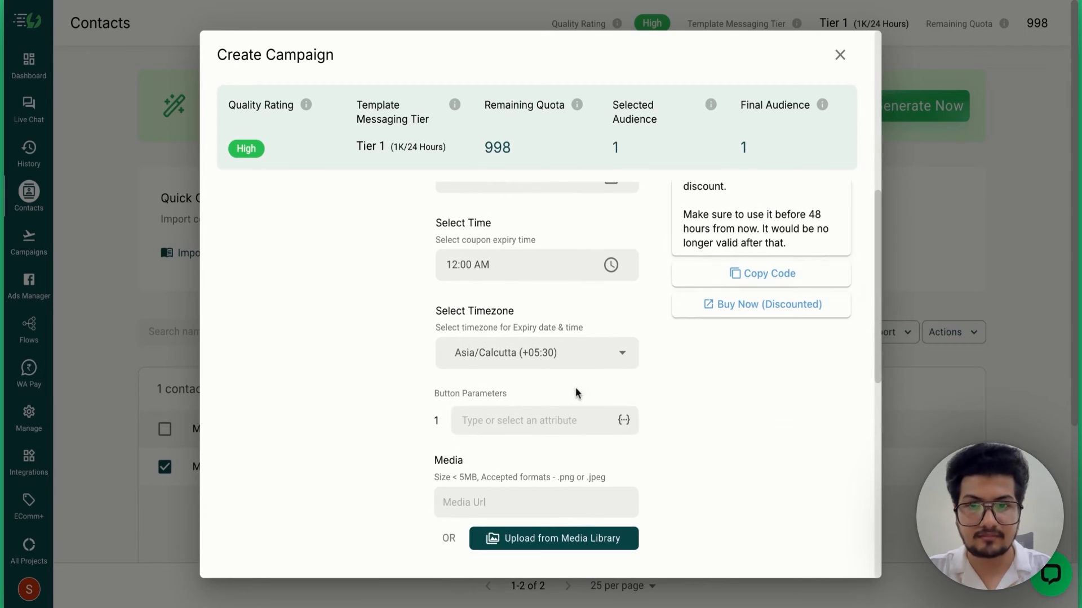
scroll(639, 375, down, 1)
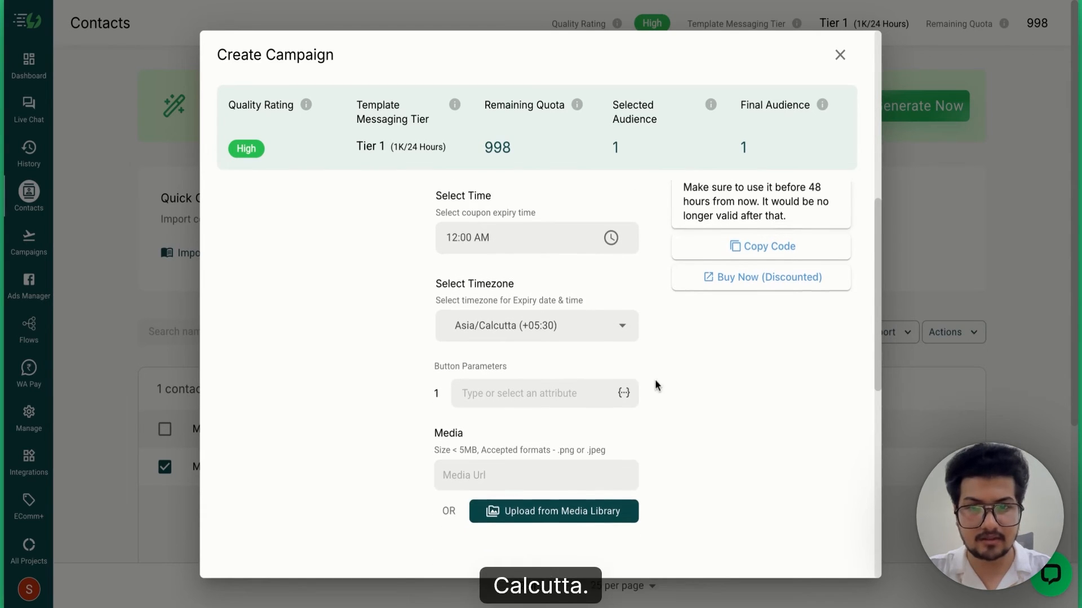
scroll(667, 326, up, 1)
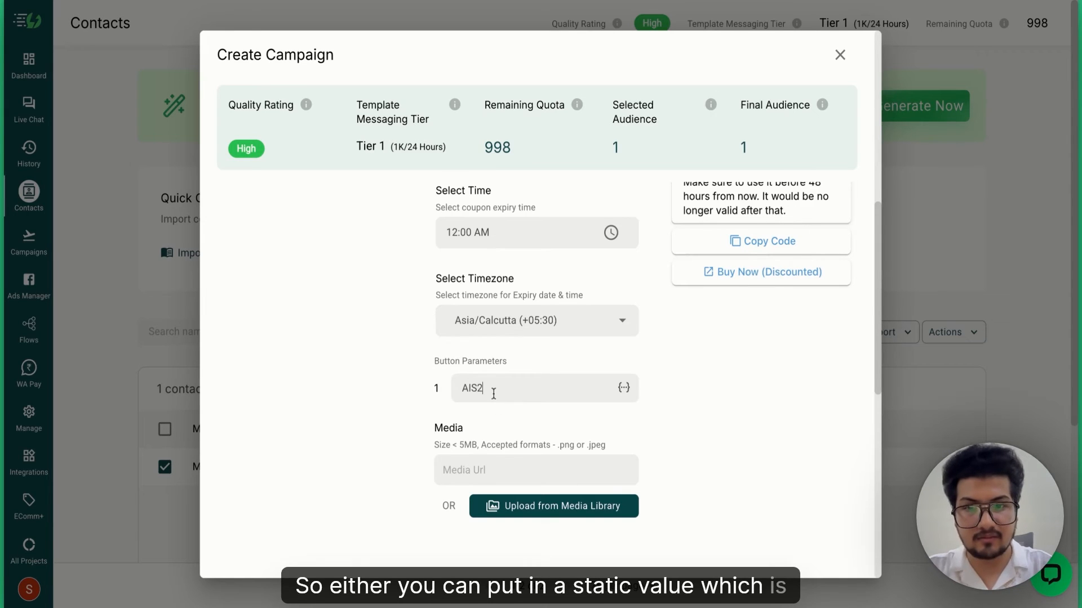
text(025)
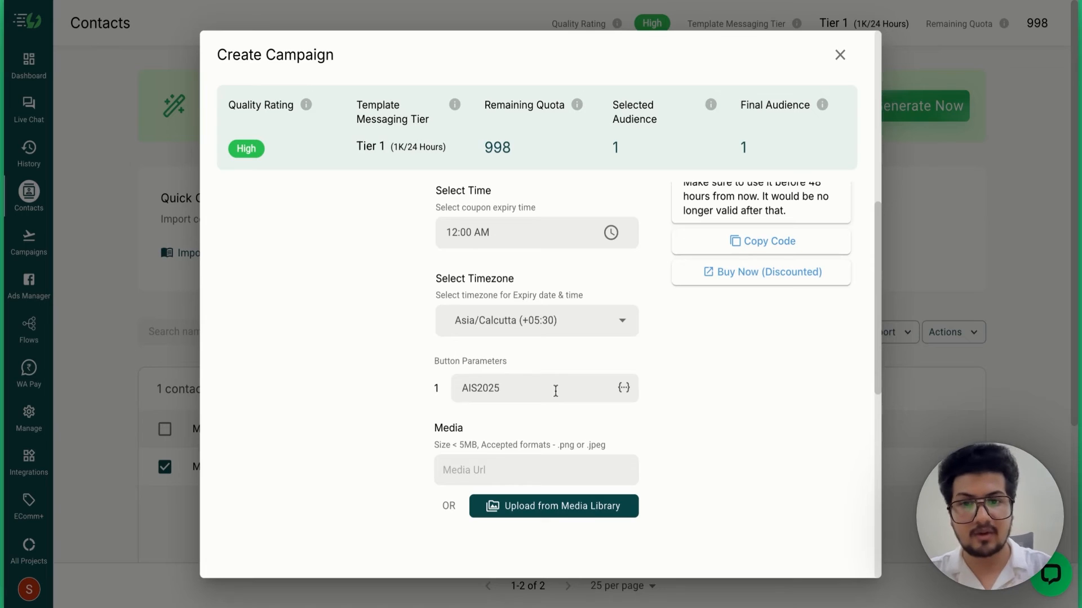
key(BackSpace)
key(BackSpace)
key(BackSpace)
key(BackSpace)
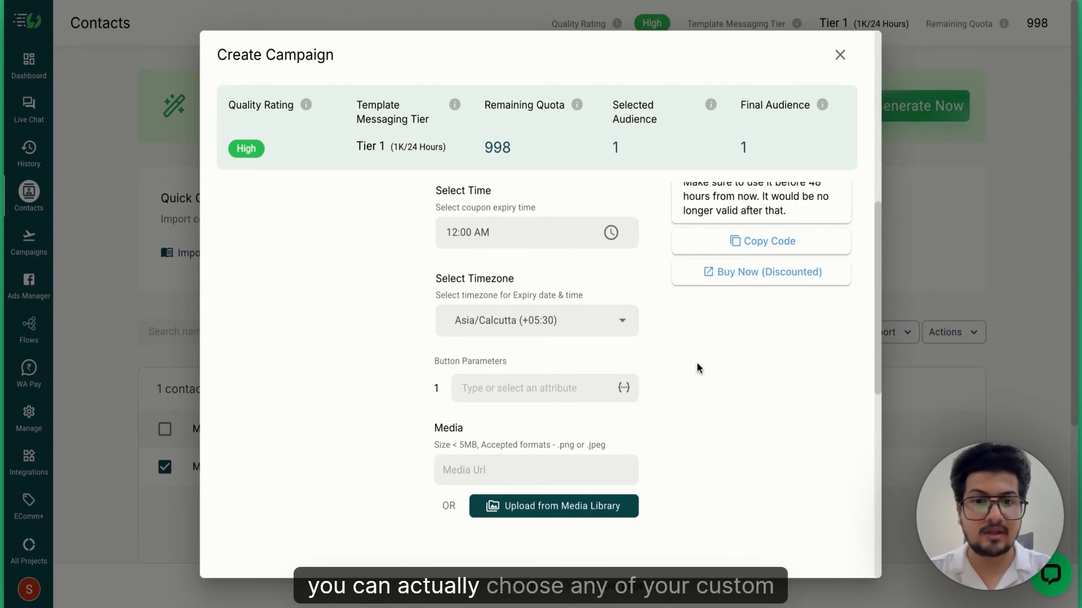
click(623, 389)
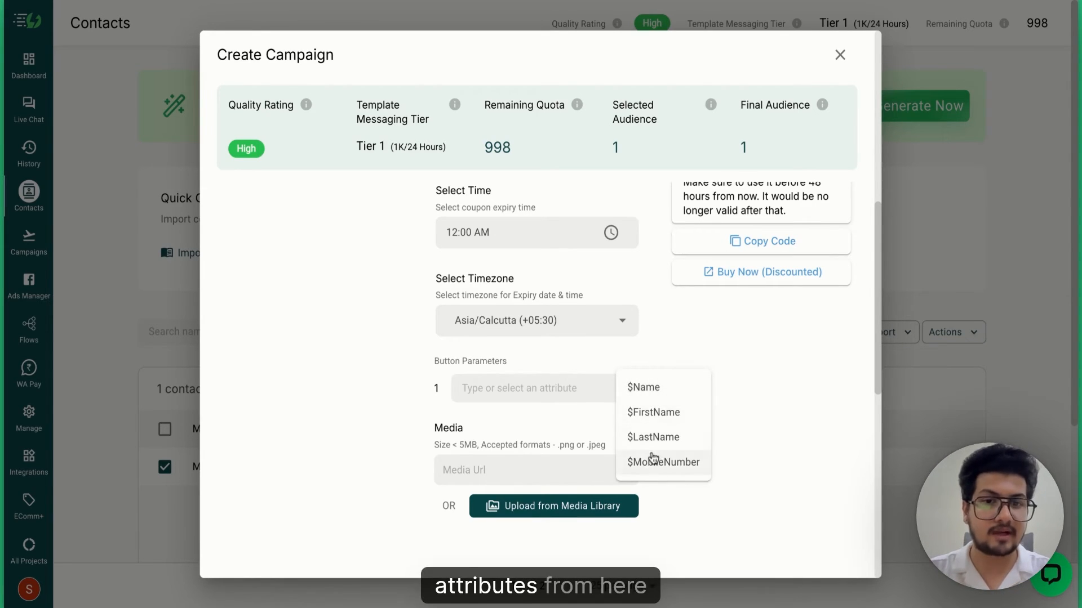
click(744, 355)
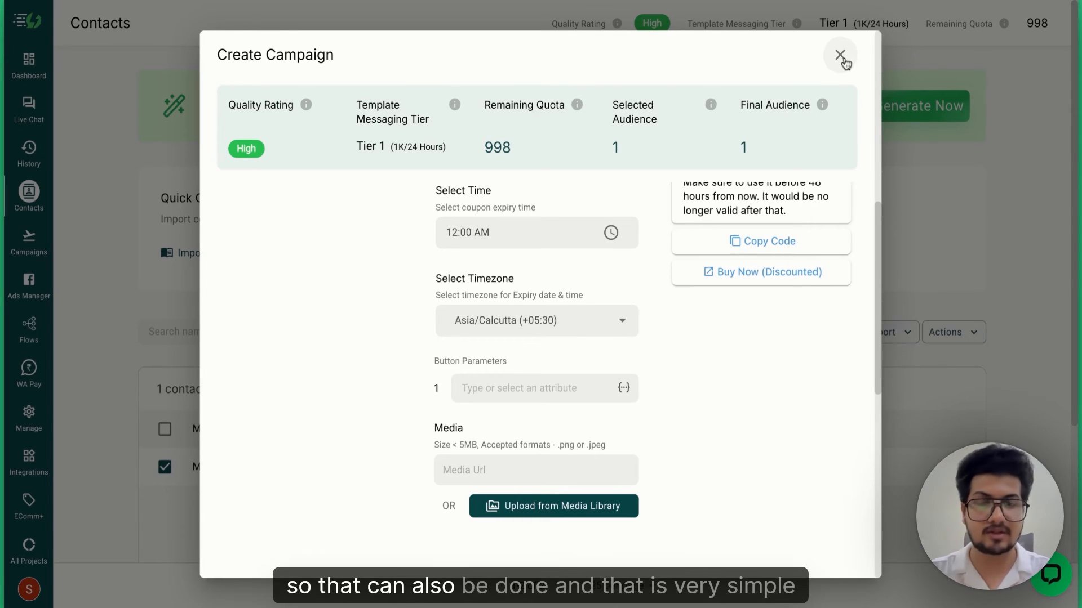
- Close the campaign setup and save a new CouponCode attribute under Manage > User Attributes
click(840, 55)
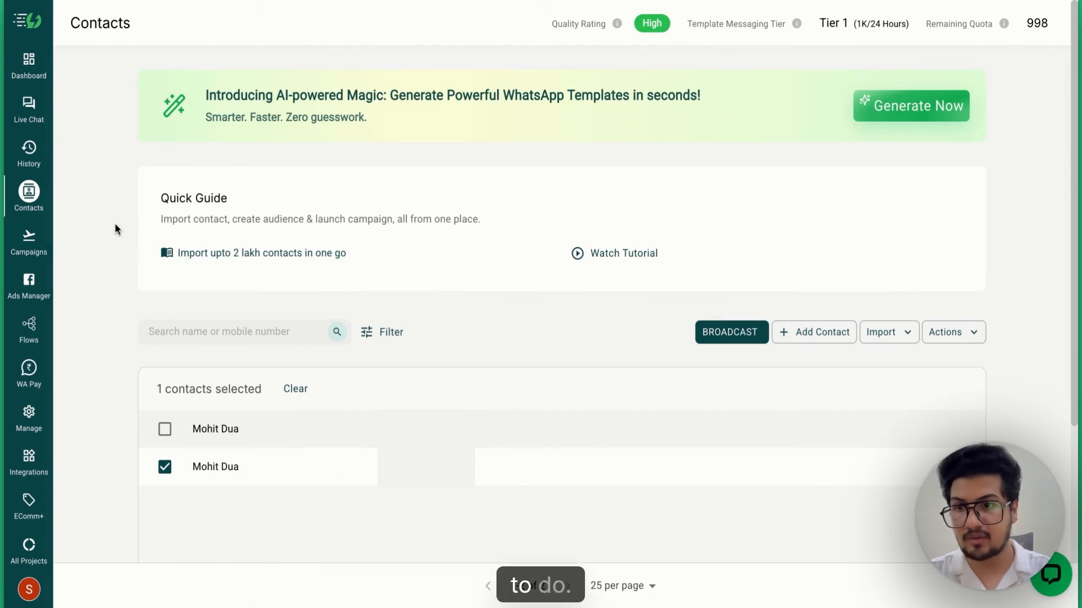
click(31, 427)
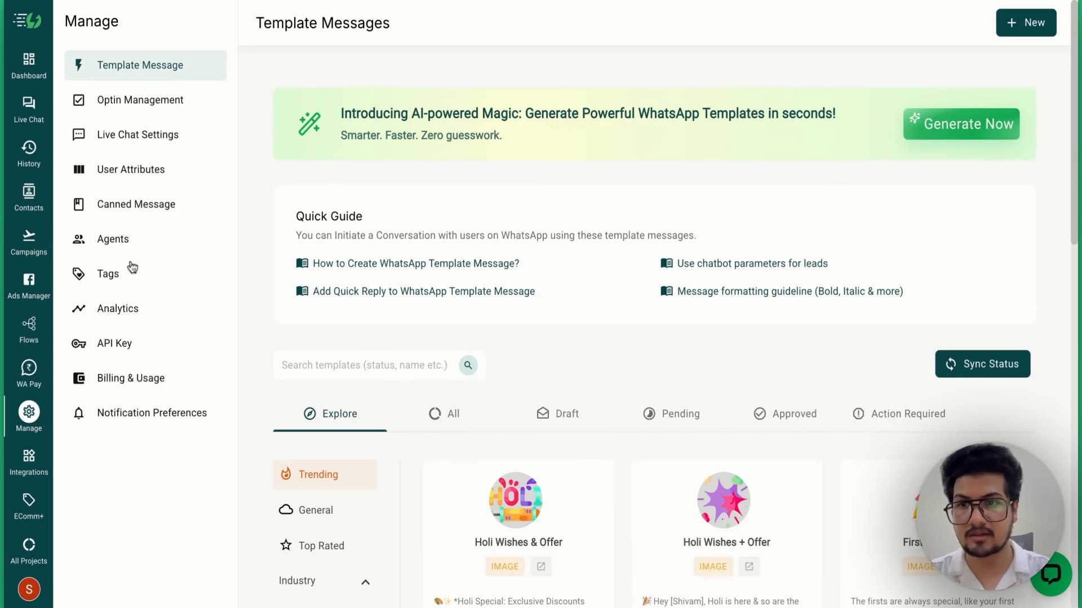
click(128, 169)
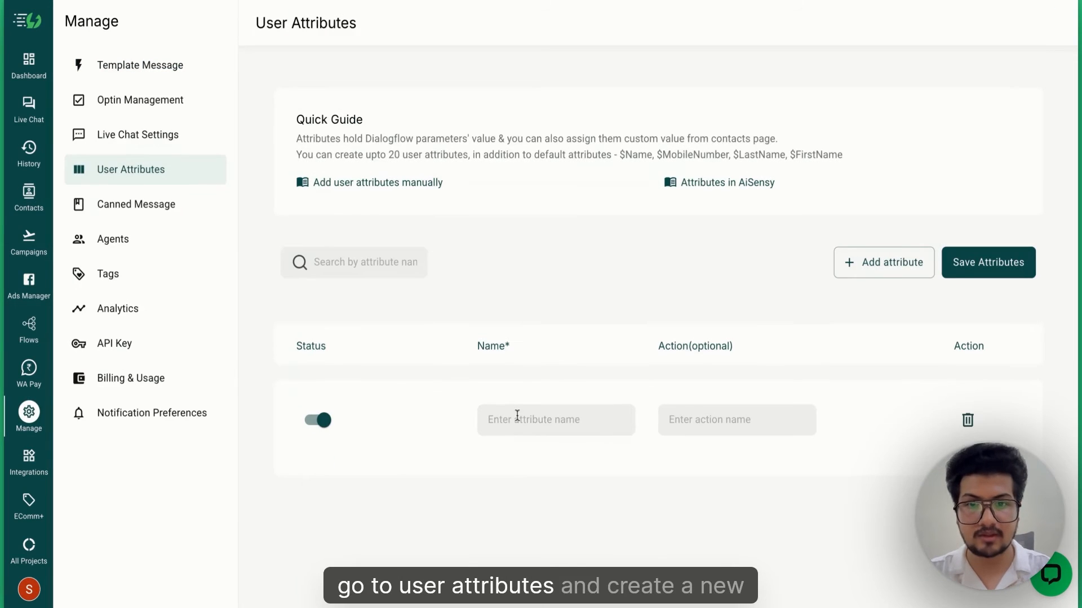
text(C)
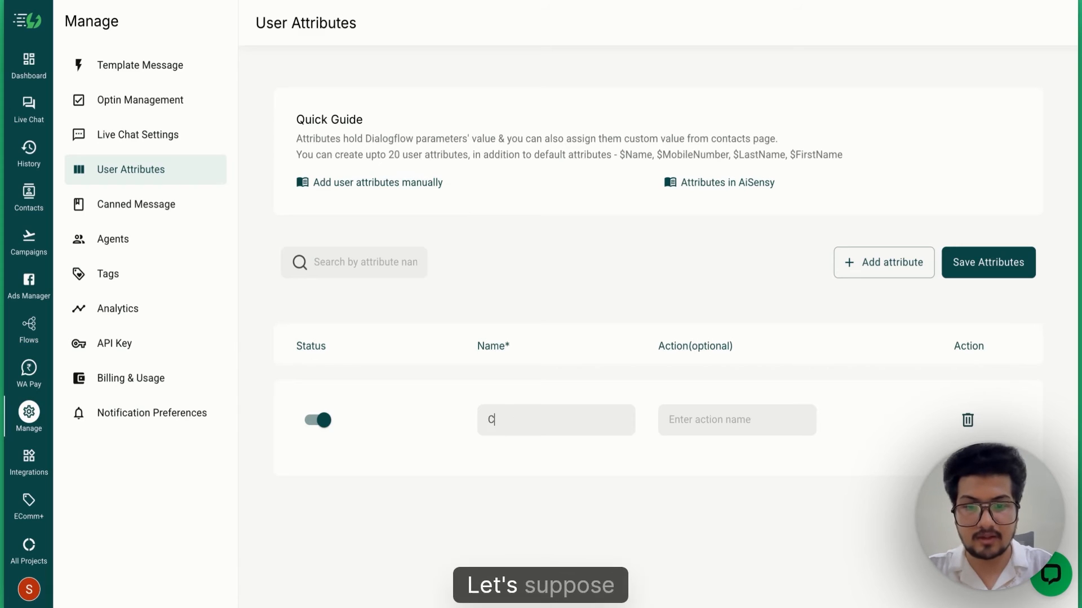
text(oupon Cod)
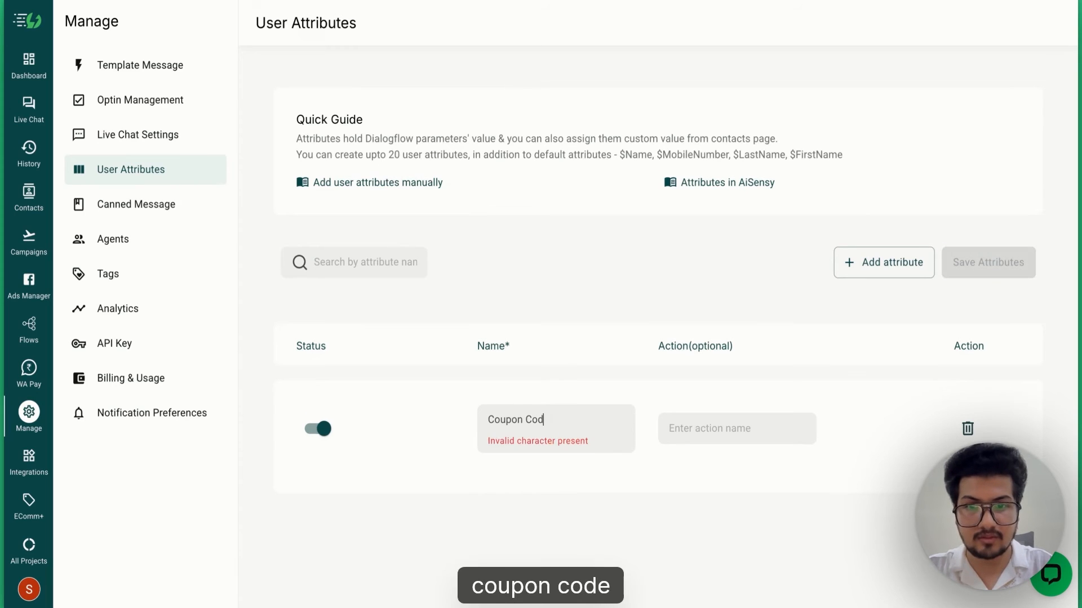
key(BackSpace)
key(BackSpace)
key(BackSpace)
key(BackSpace)
text(_C)
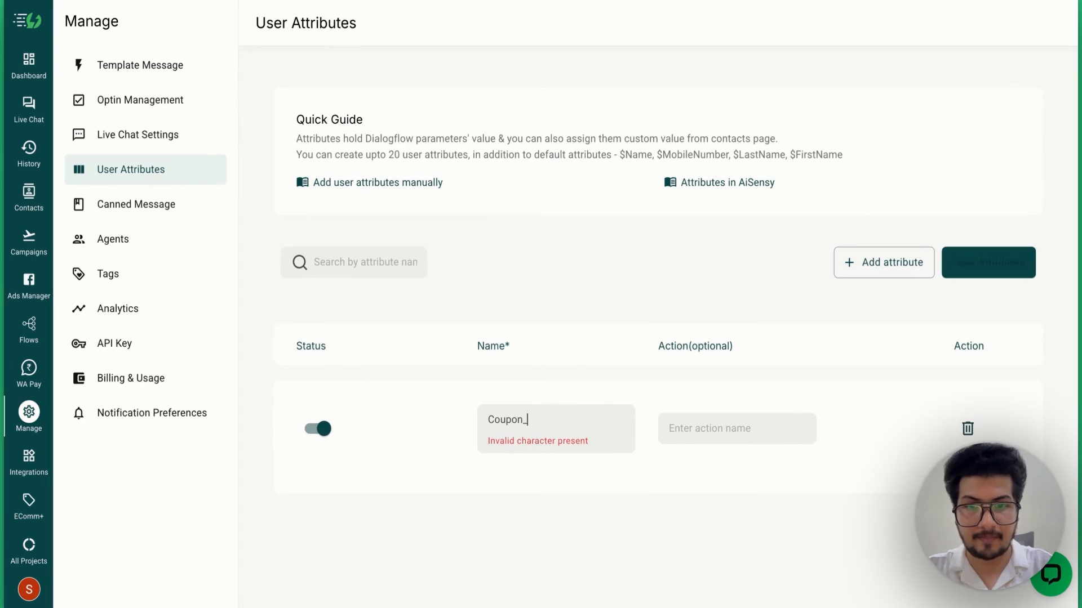
key(BackSpace)
key(BackSpace)
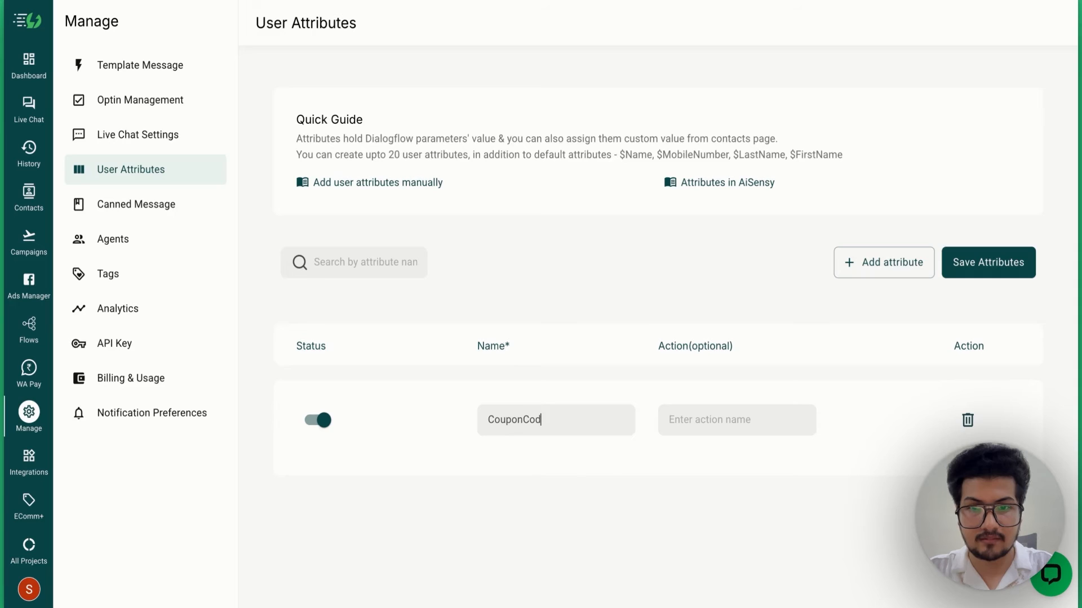
click(980, 273)
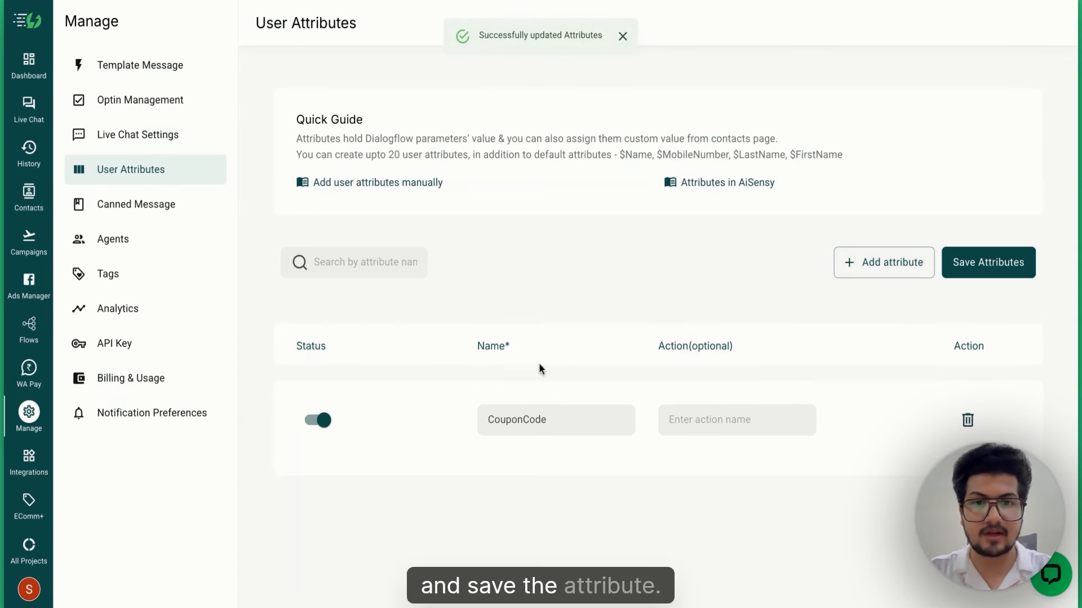
- Return to the Contacts list and scroll across to the empty $CouponCode column
click(29, 194)
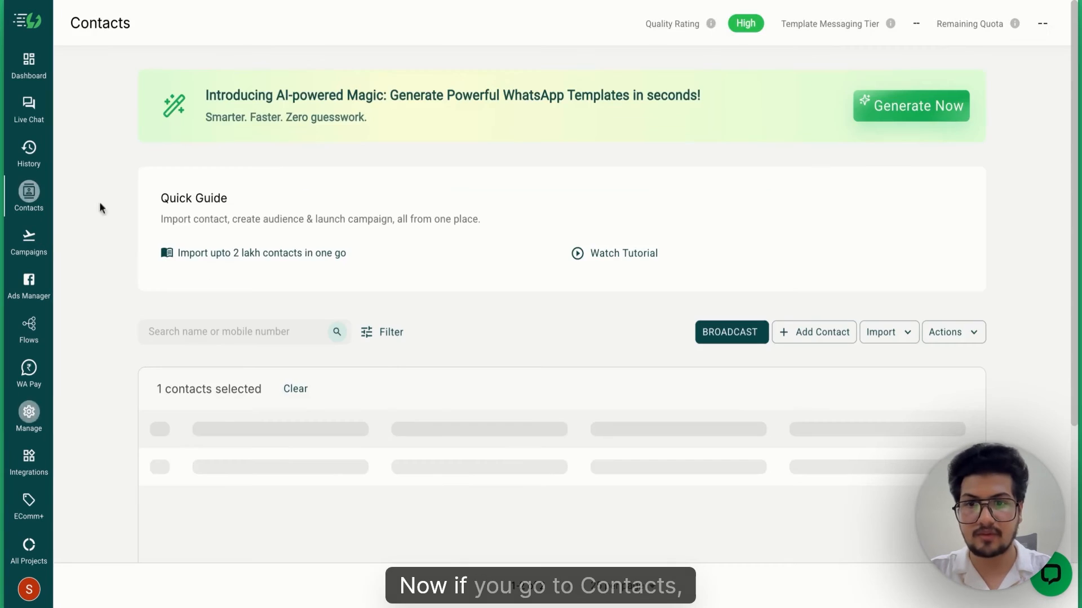
scroll(439, 387, down, 3)
scroll(439, 387, right, 5)
scroll(440, 387, right, 10)
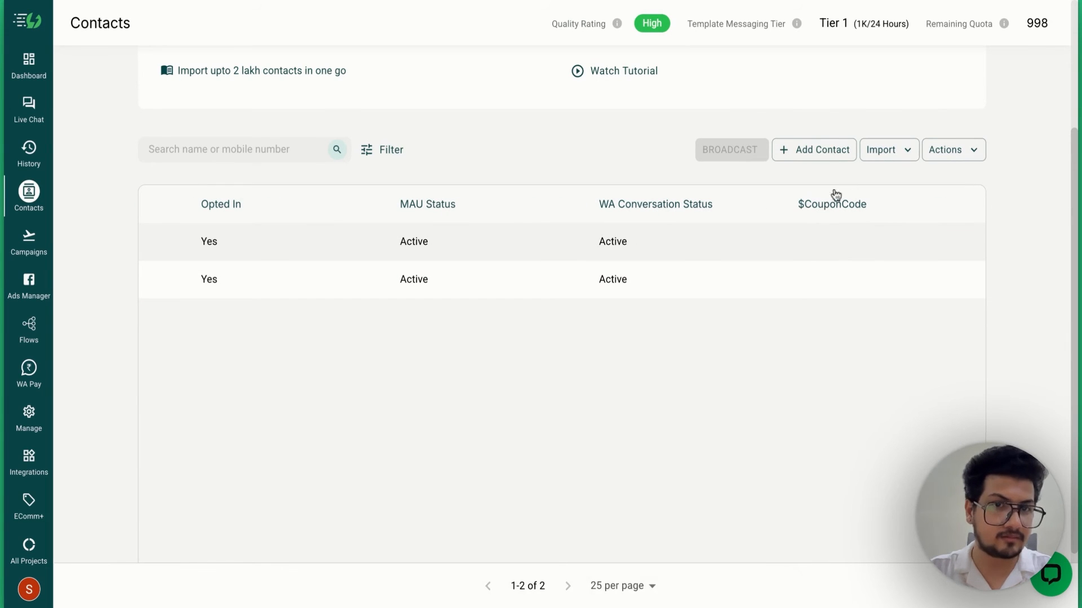
scroll(655, 306, left, 10)
scroll(653, 307, left, 5)
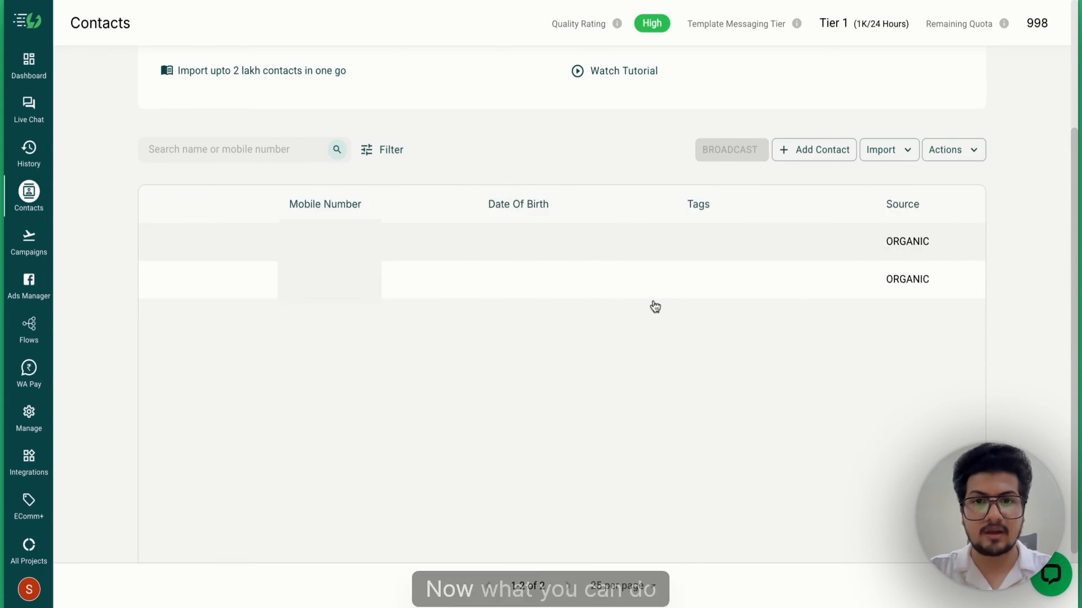
- Check the Import options, then select the second contact in the table
click(901, 155)
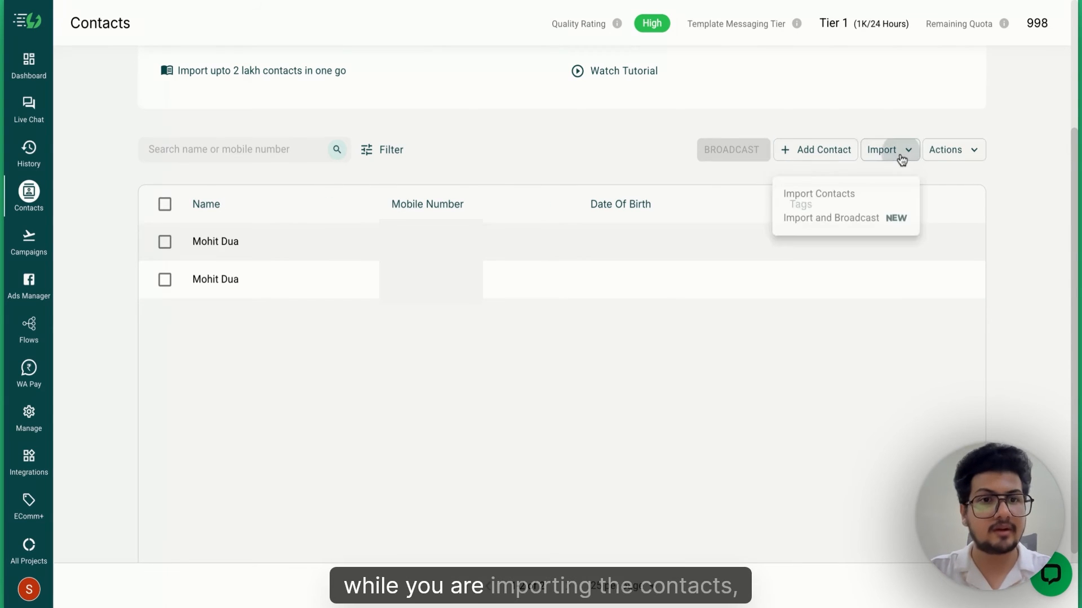
scroll(734, 349, right, 15)
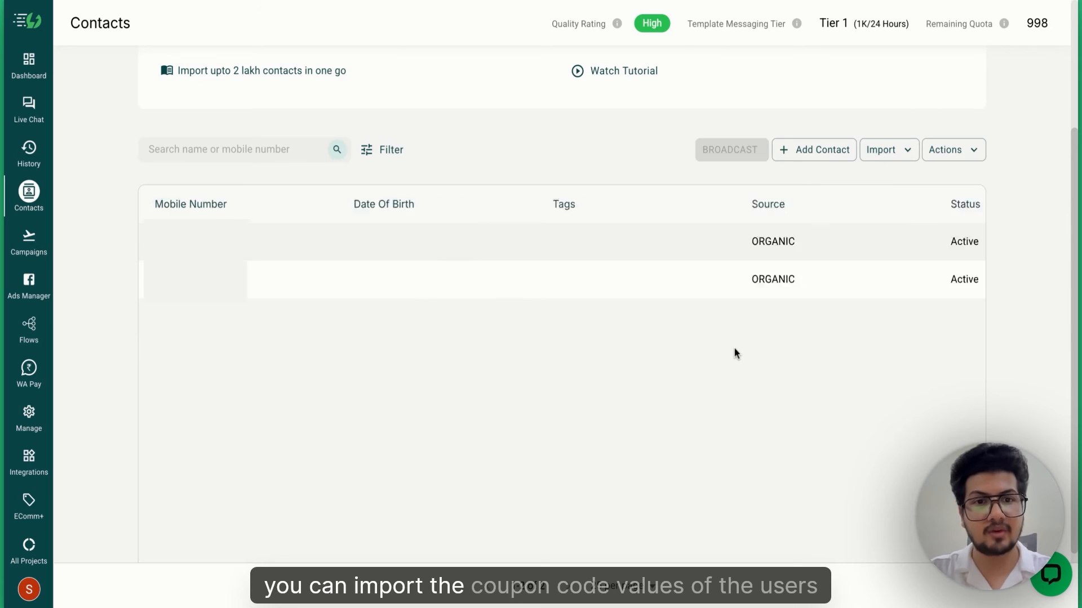
scroll(746, 354, right, 5)
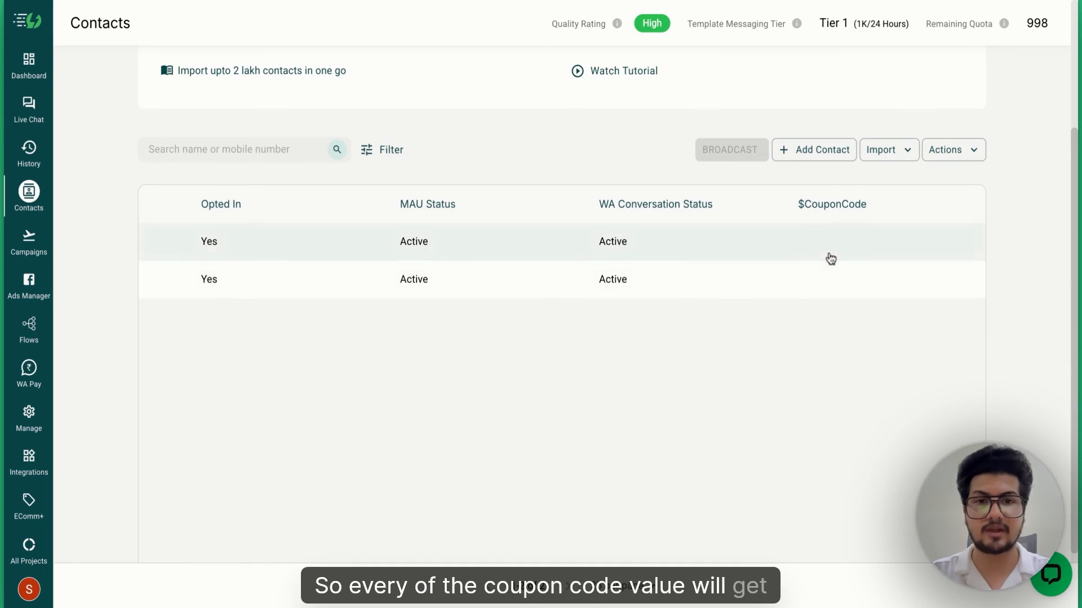
scroll(814, 391, left, 5)
scroll(813, 391, right, 3)
scroll(814, 391, left, 10)
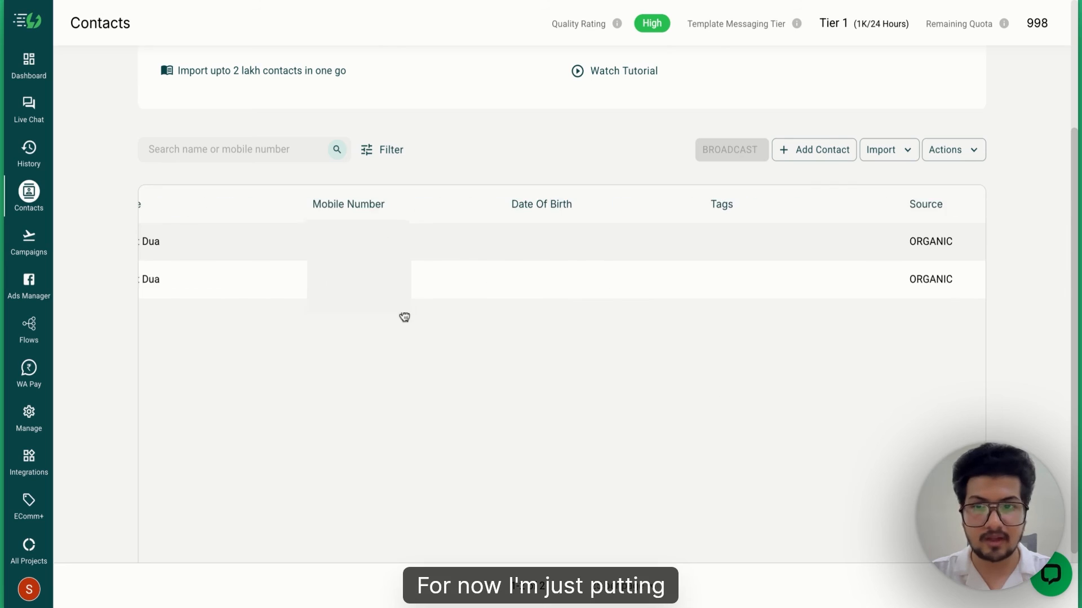
scroll(405, 318, left, 2)
click(164, 286)
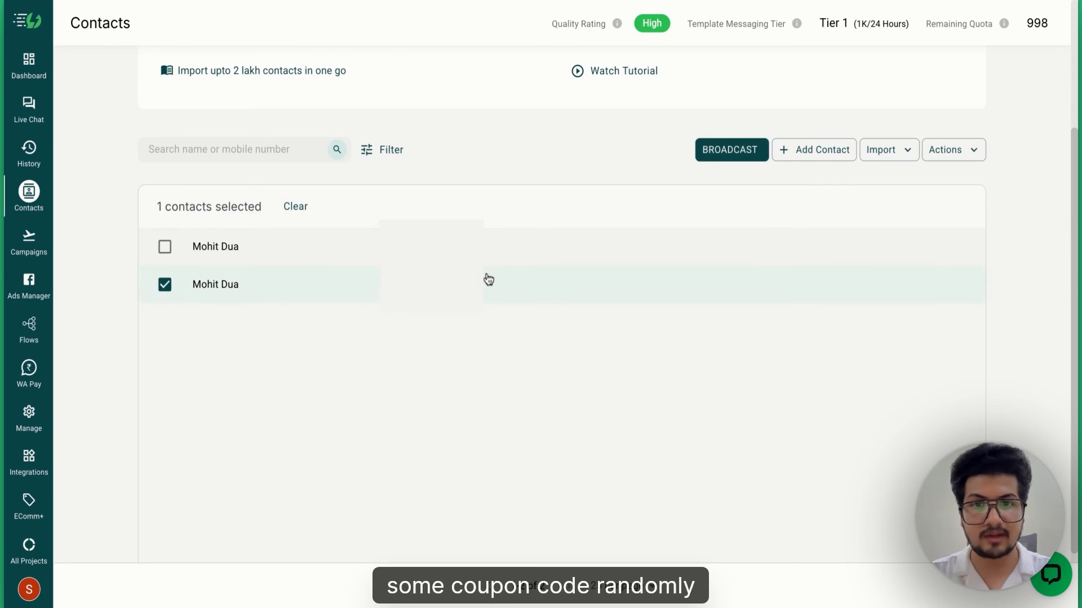
- Edit the second contact's CouponCode to MOH2025 and update the contact
click(952, 150)
click(947, 330)
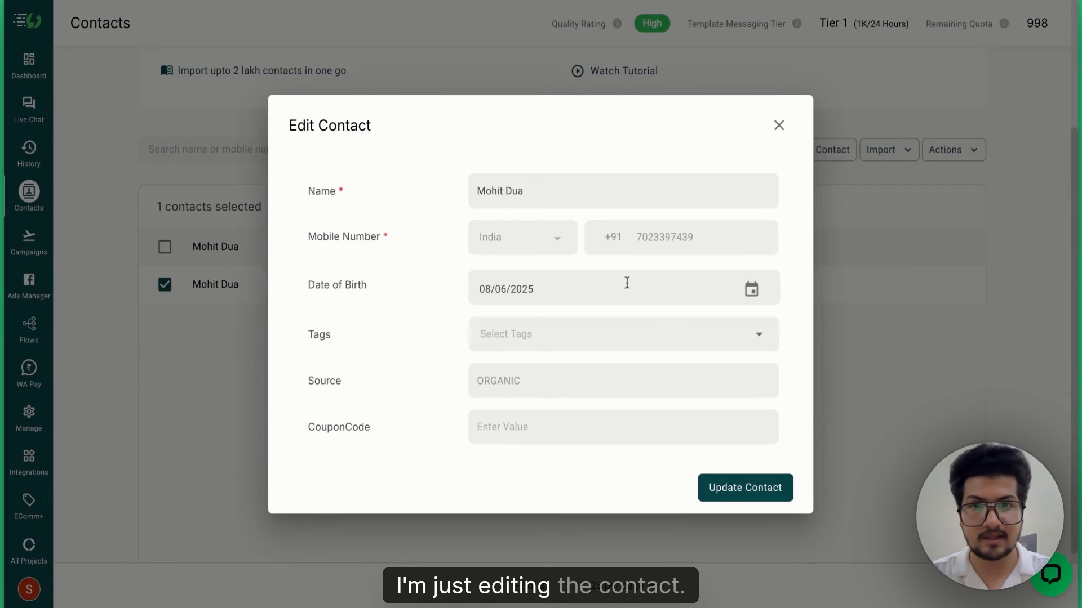
click(510, 426)
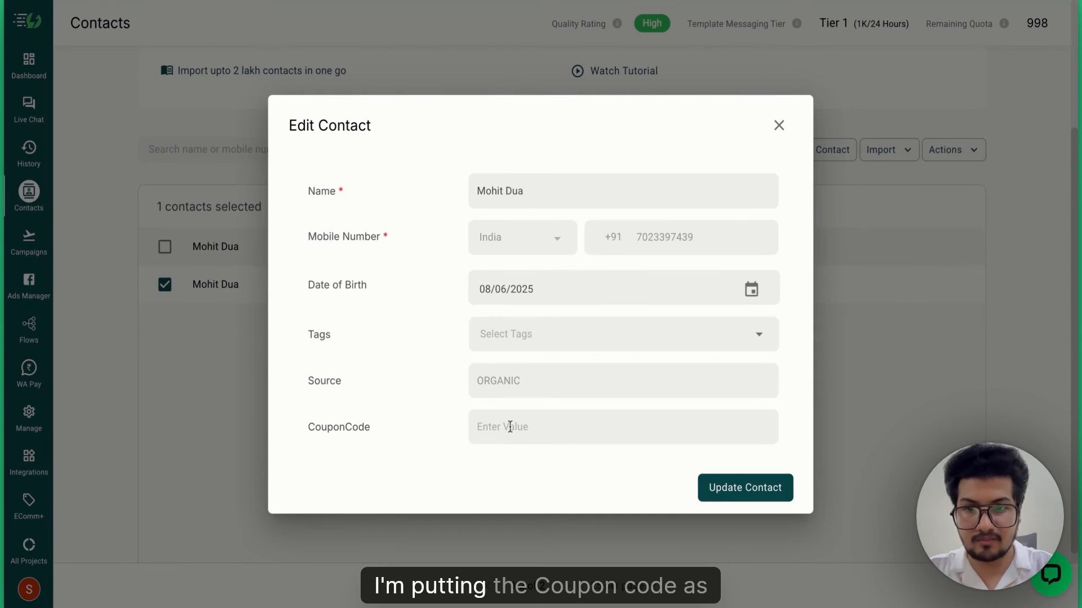
text(M)
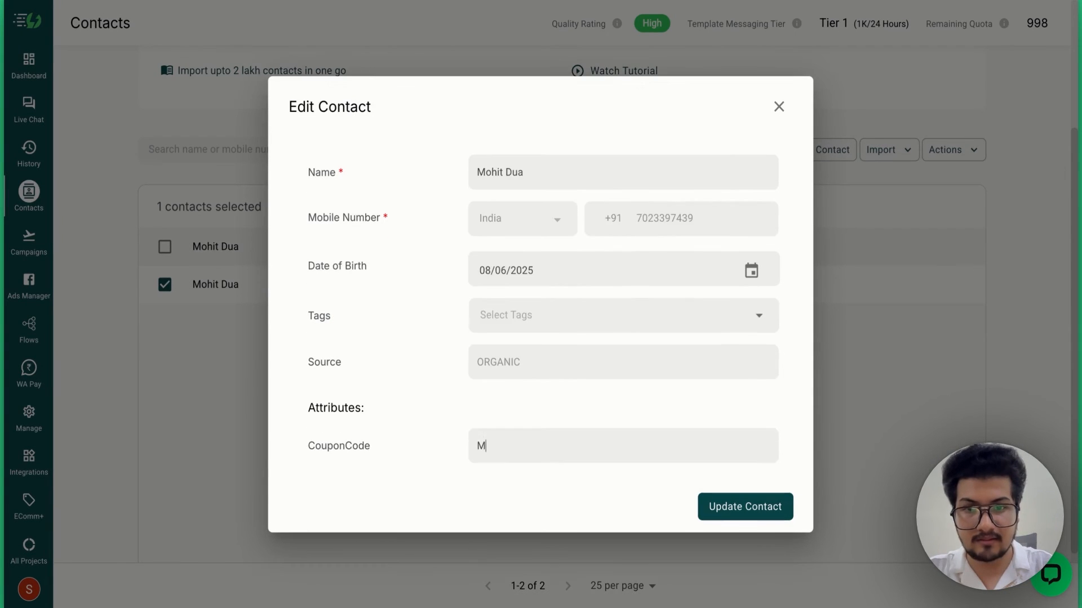
text(OH2025)
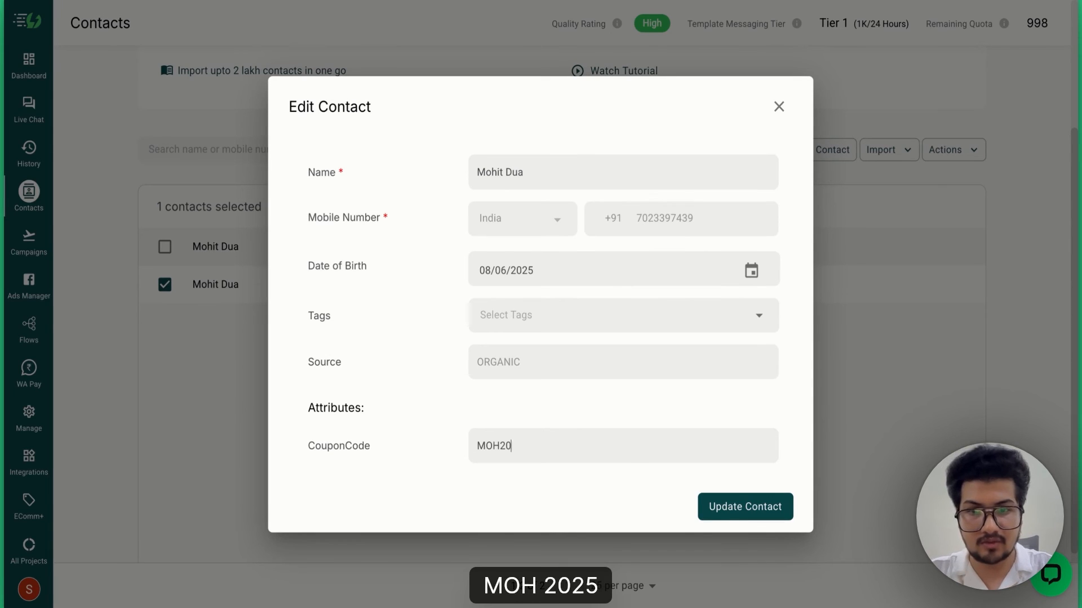
click(727, 507)
- Scroll the table to check the new coupon value and reselect the second contact
scroll(665, 266, right, 5)
scroll(665, 266, right, 10)
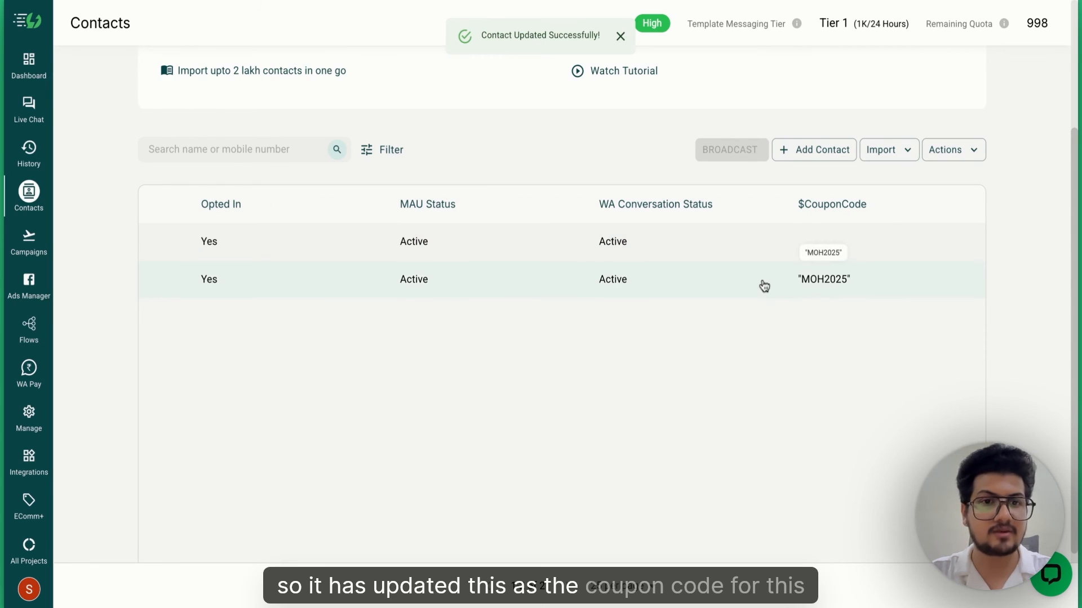
scroll(764, 286, left, 15)
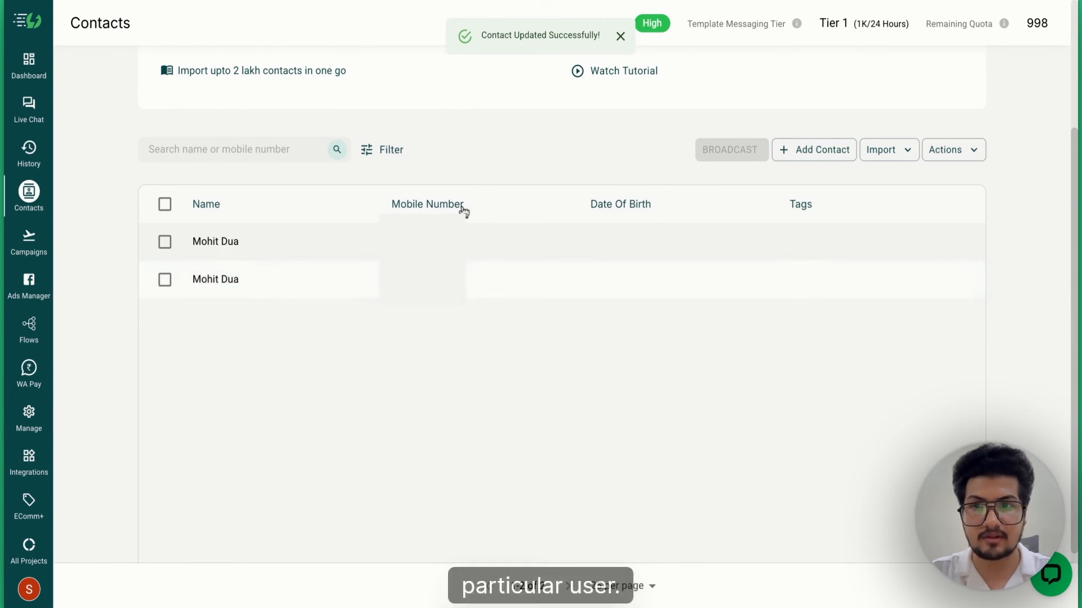
click(164, 279)
- Start a broadcast named 'code test' using the code_test template
click(717, 151)
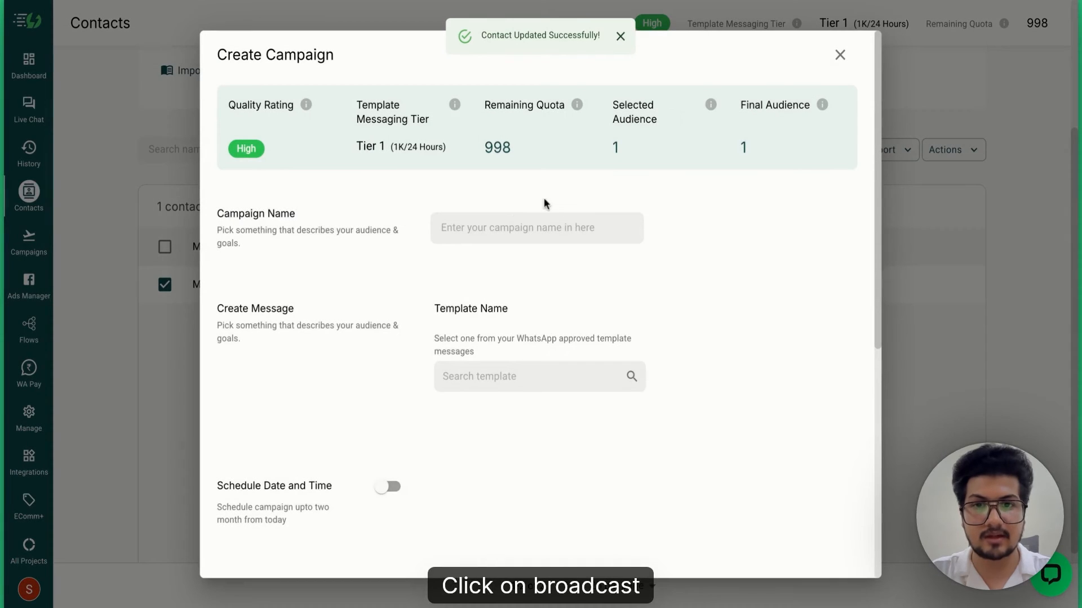
click(502, 227)
text(code test)
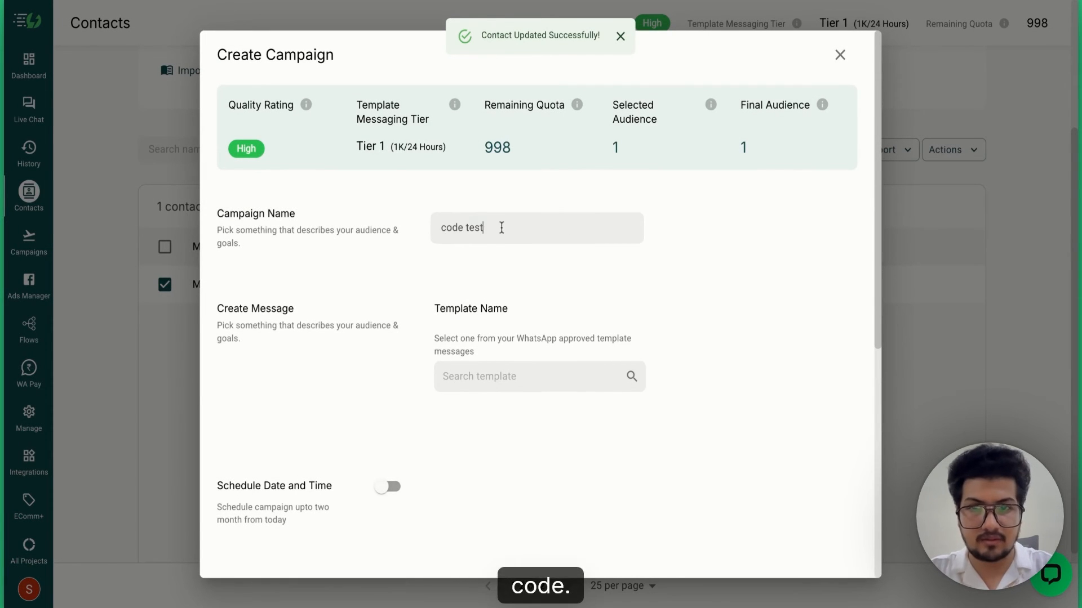
click(532, 378)
text(code)
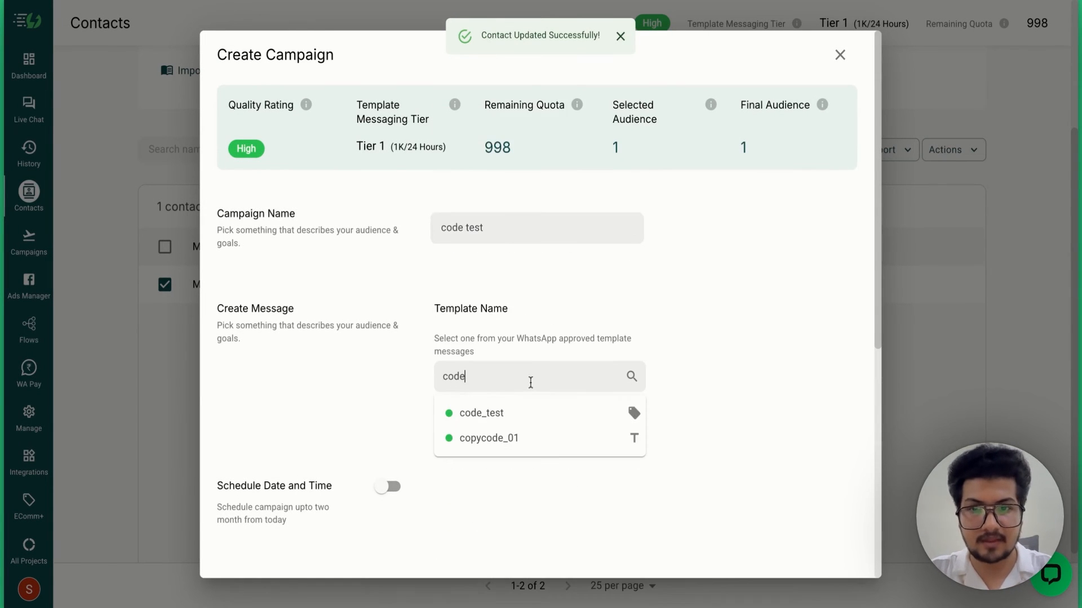
click(491, 413)
- Fill the greeting parameter with $FirstName, using 'User' as the fallback
scroll(619, 394, down, 5)
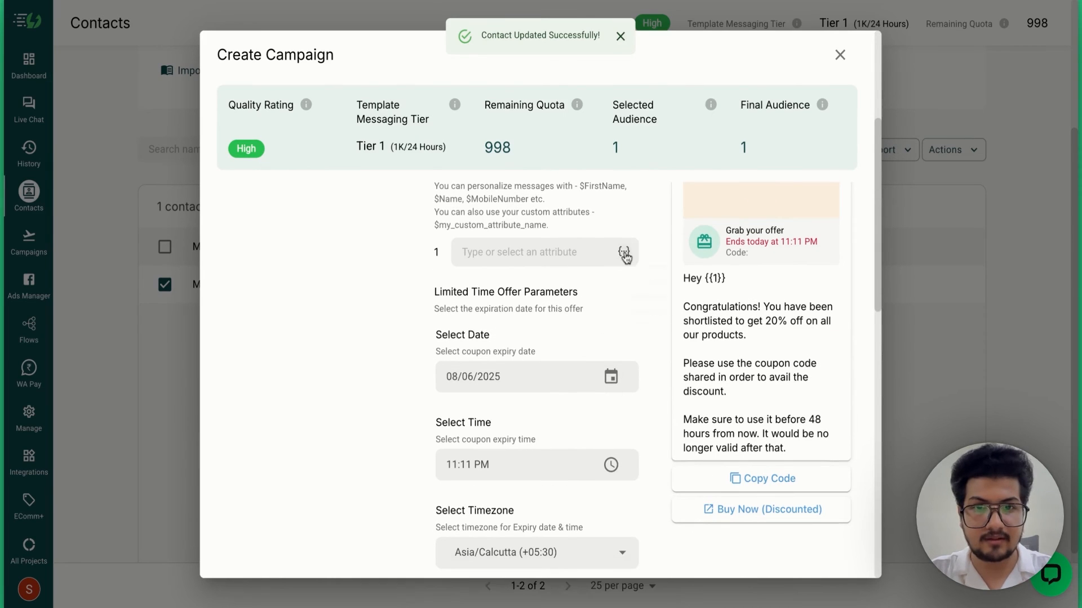
click(623, 252)
click(648, 276)
text(User)
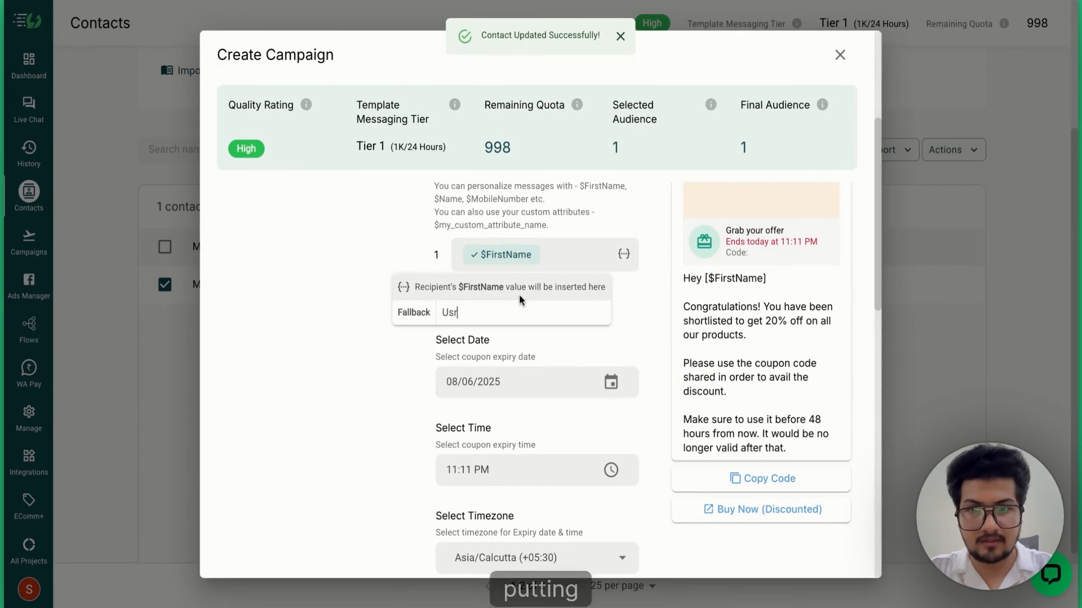
key(Return)
- Set the coupon expiry to 11/06/2025 at 12:00 PM
scroll(570, 287, down, 3)
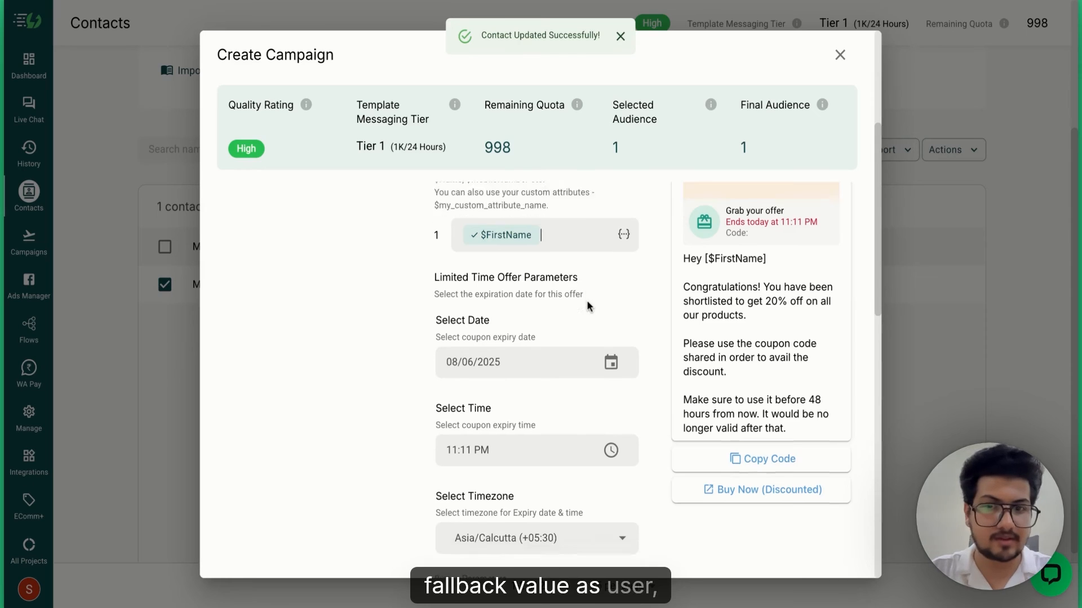
click(612, 302)
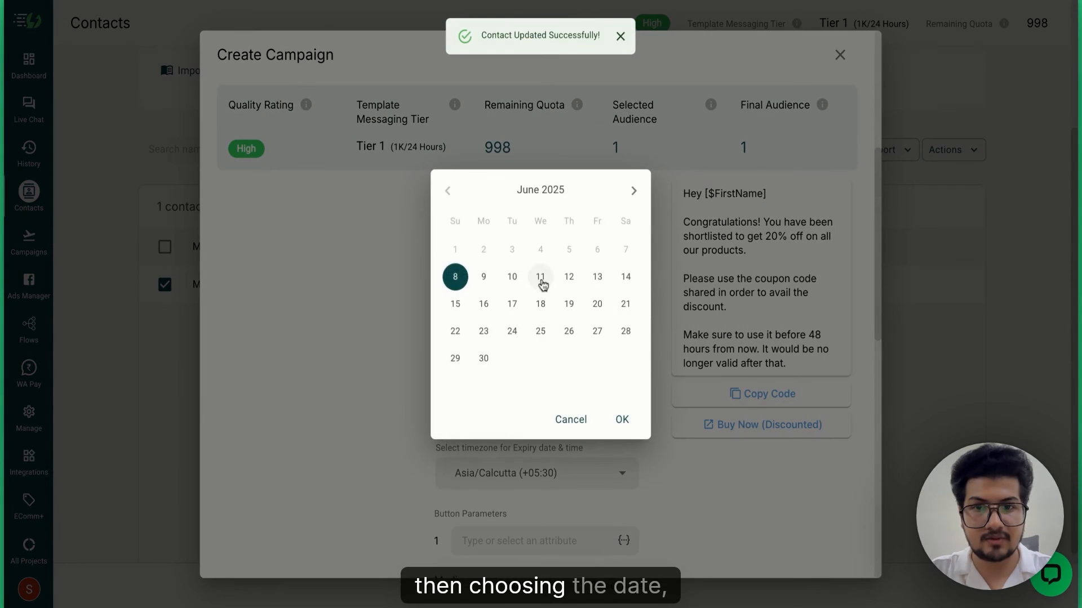
click(541, 278)
click(619, 420)
click(613, 385)
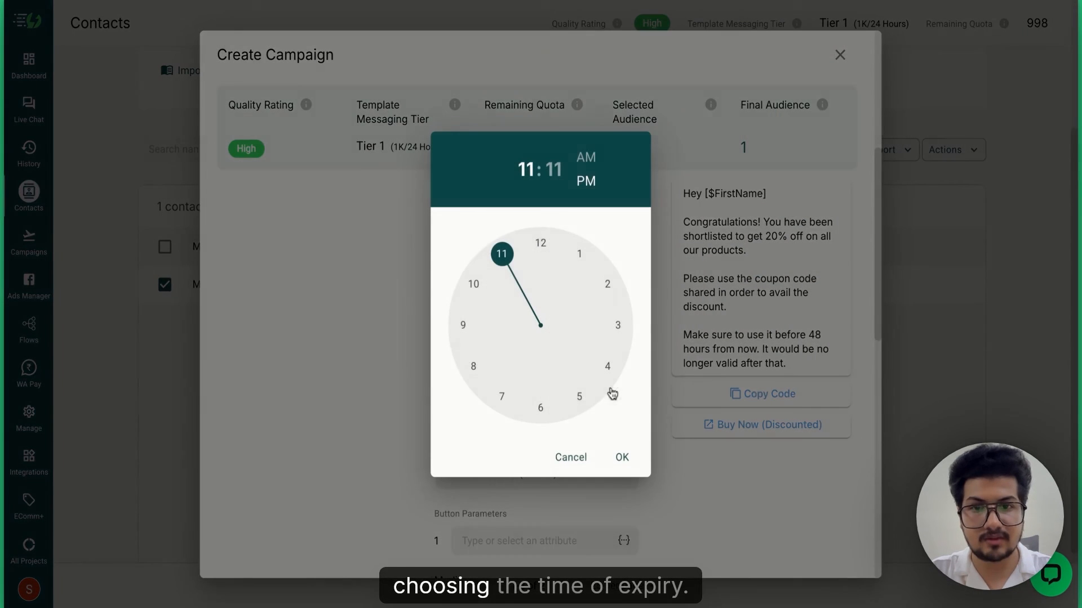
click(542, 242)
click(541, 241)
click(620, 456)
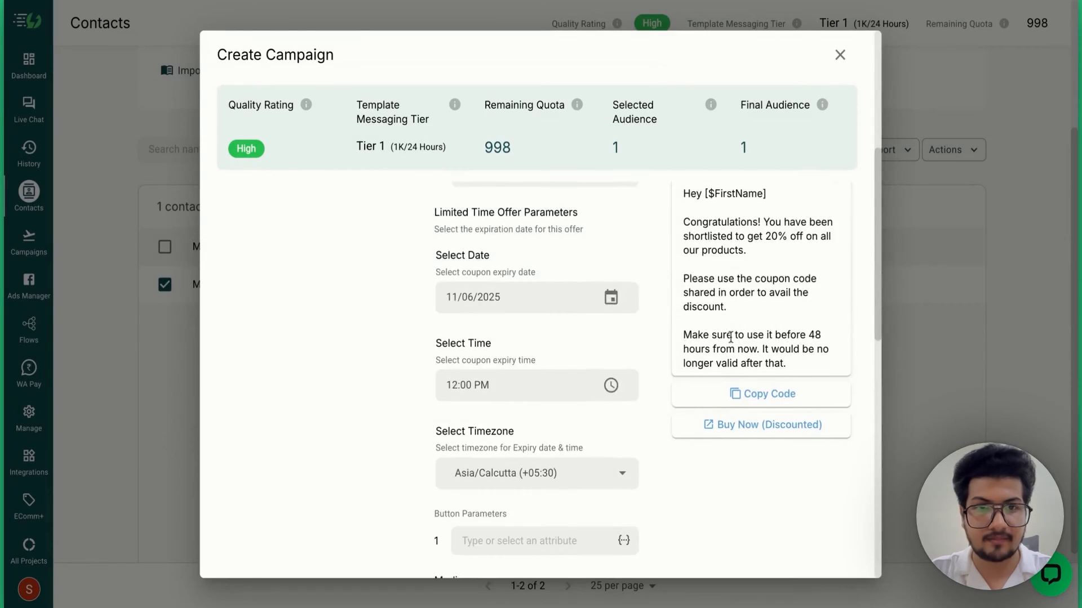
scroll(730, 337, up, 4)
scroll(732, 344, down, 6)
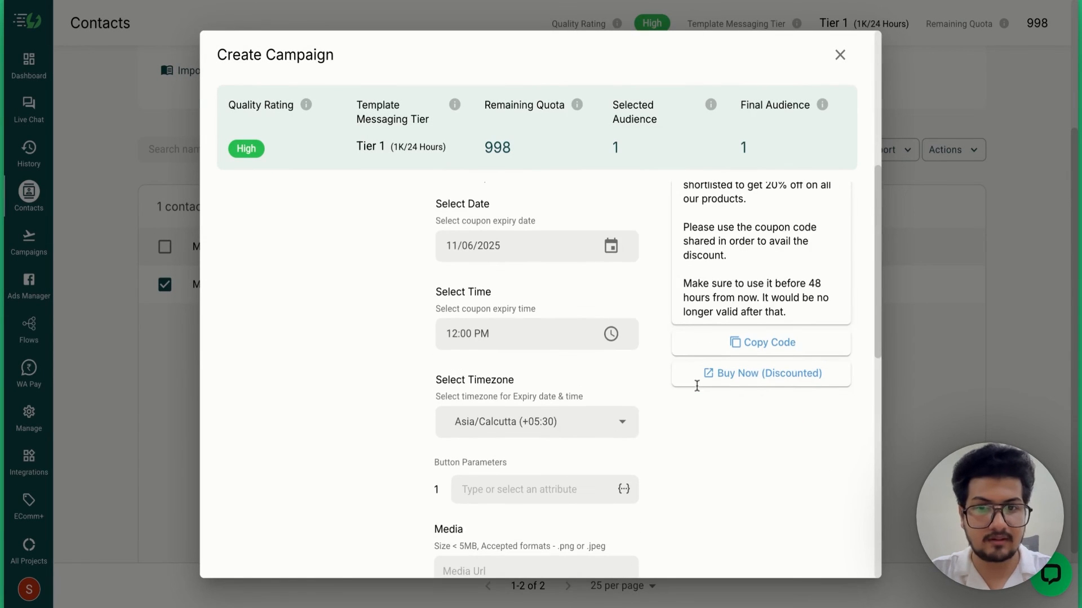
scroll(697, 386, up, 3)
scroll(722, 422, down, 5)
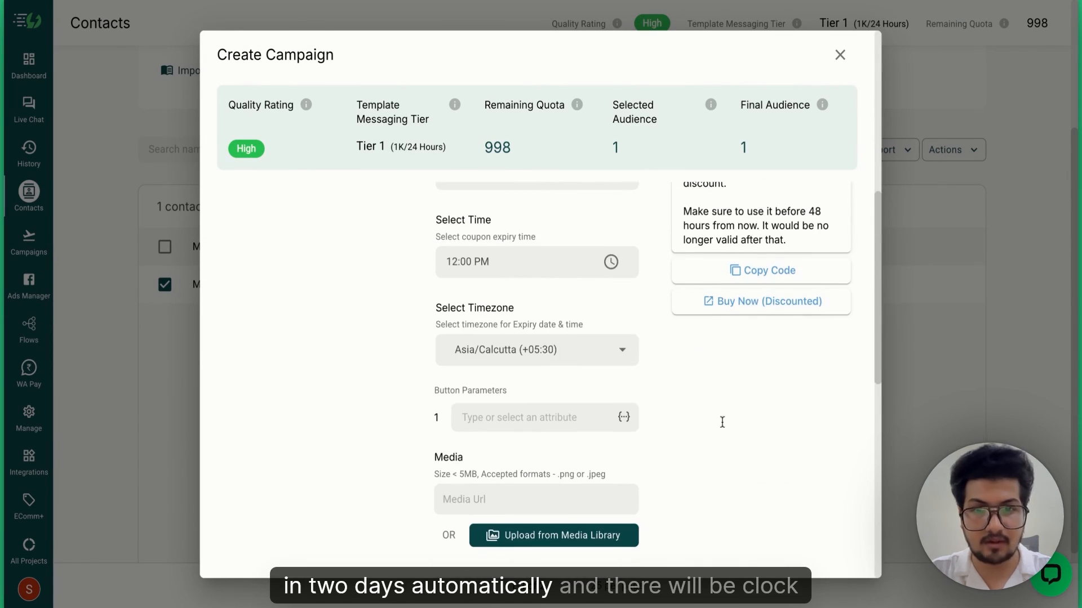
scroll(669, 415, up, 3)
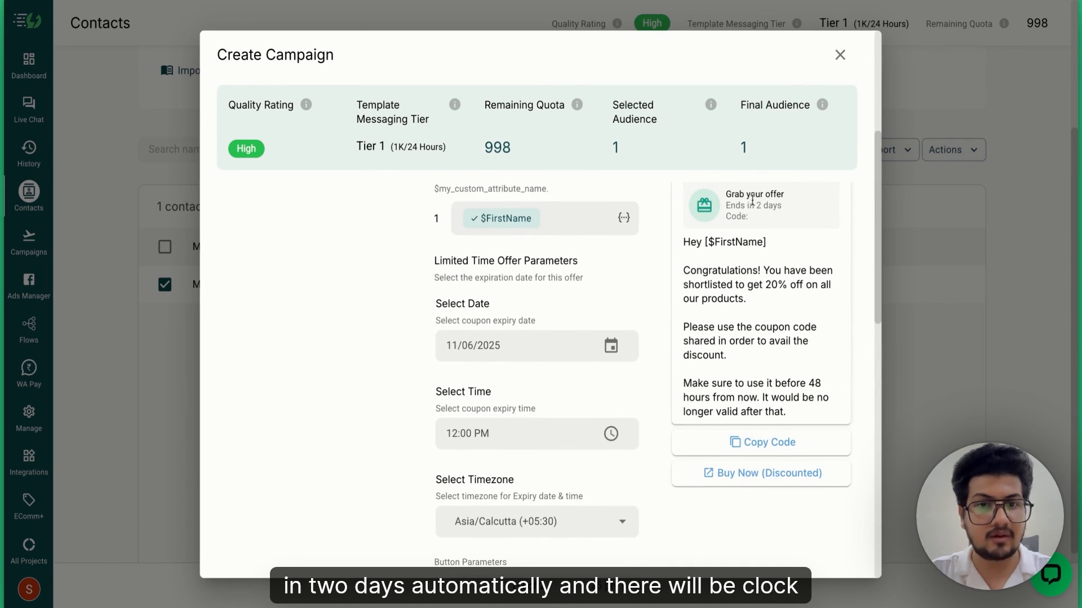
scroll(669, 417, down, 5)
- Fill the offer-code button with $CouponCode, with fallback code AIS2
click(624, 332)
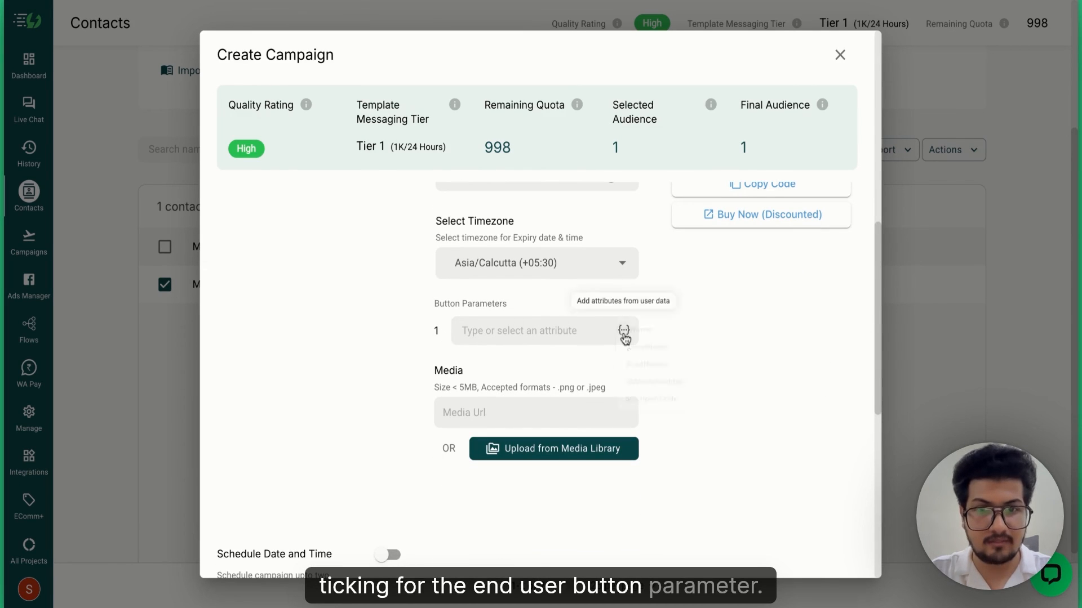
click(644, 431)
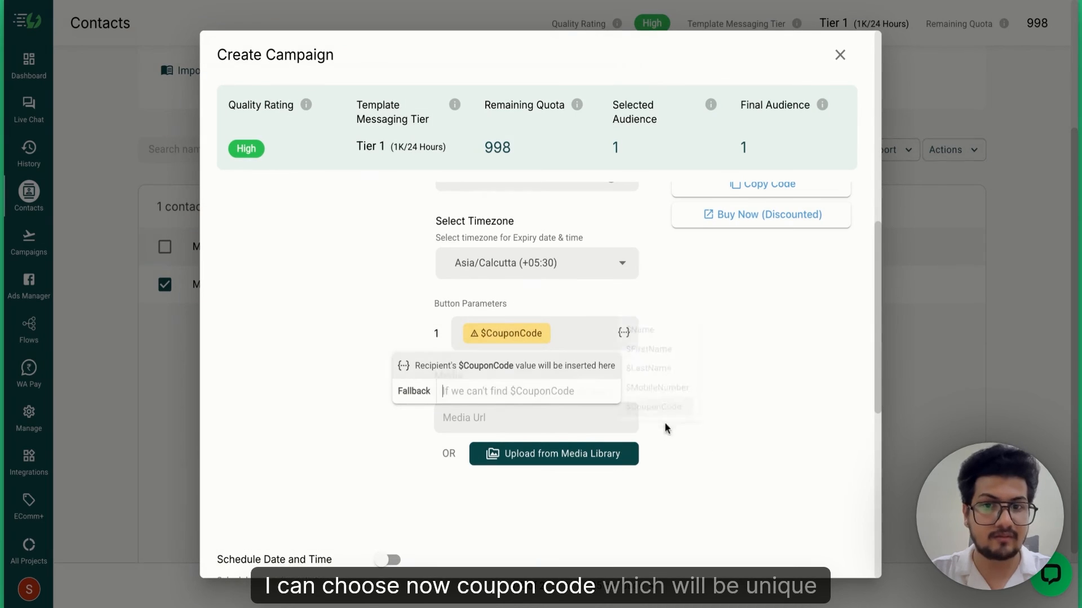
click(443, 391)
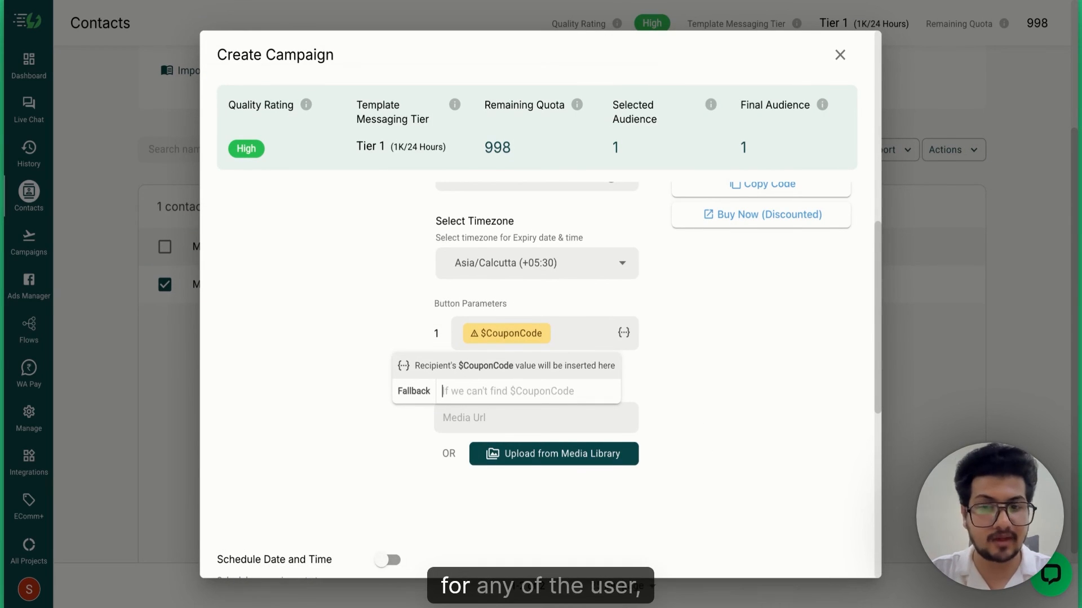
text(AID)
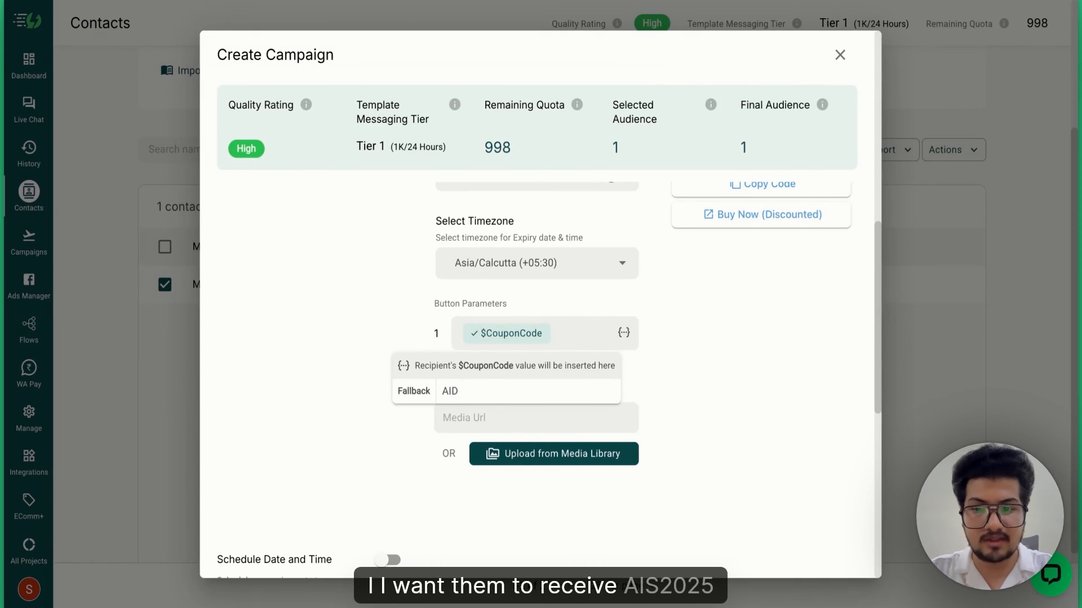
key(BackSpace)
text(S2025)
click(819, 400)
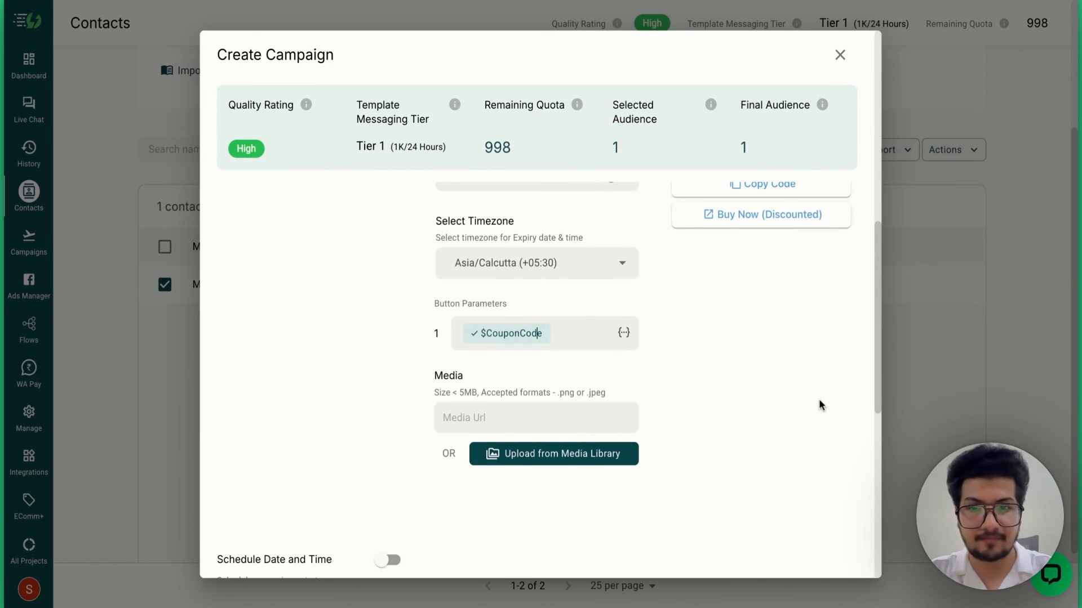
scroll(784, 409, up, 3)
scroll(715, 383, down, 3)
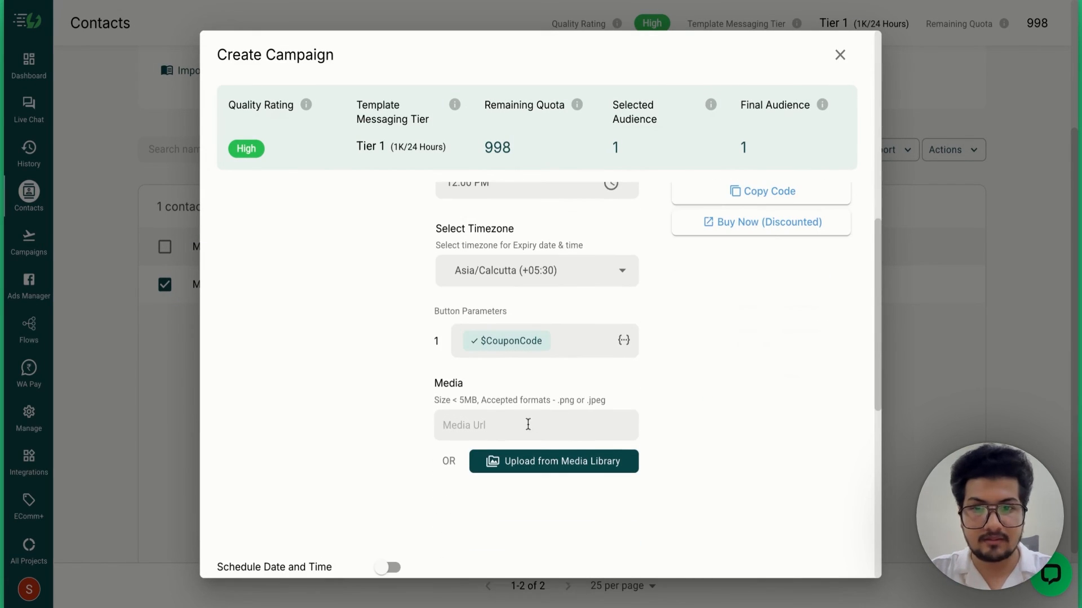
- Attach the AiSensy logo from the media library as the header image and send the campaign
click(547, 462)
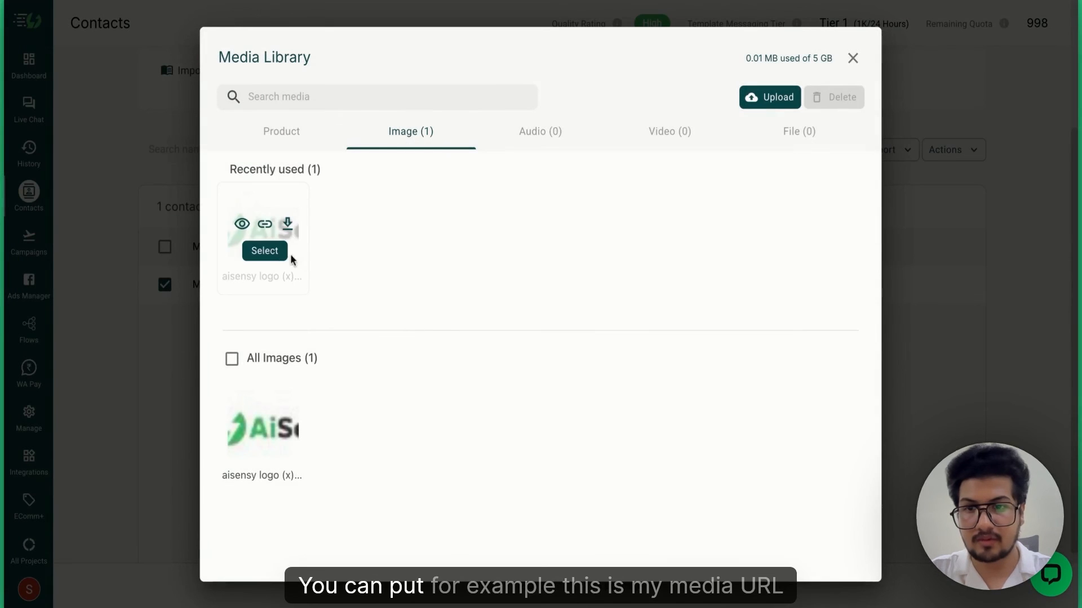
click(269, 253)
scroll(673, 410, up, 5)
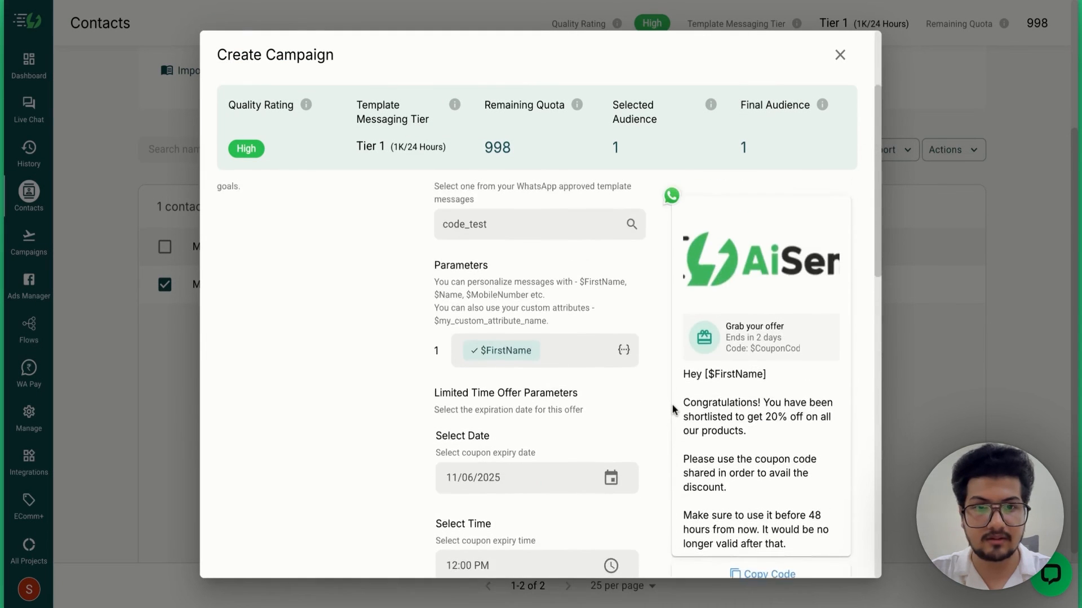
scroll(673, 411, down, 10)
scroll(674, 411, down, 2)
scroll(674, 410, up, 2)
scroll(674, 410, down, 3)
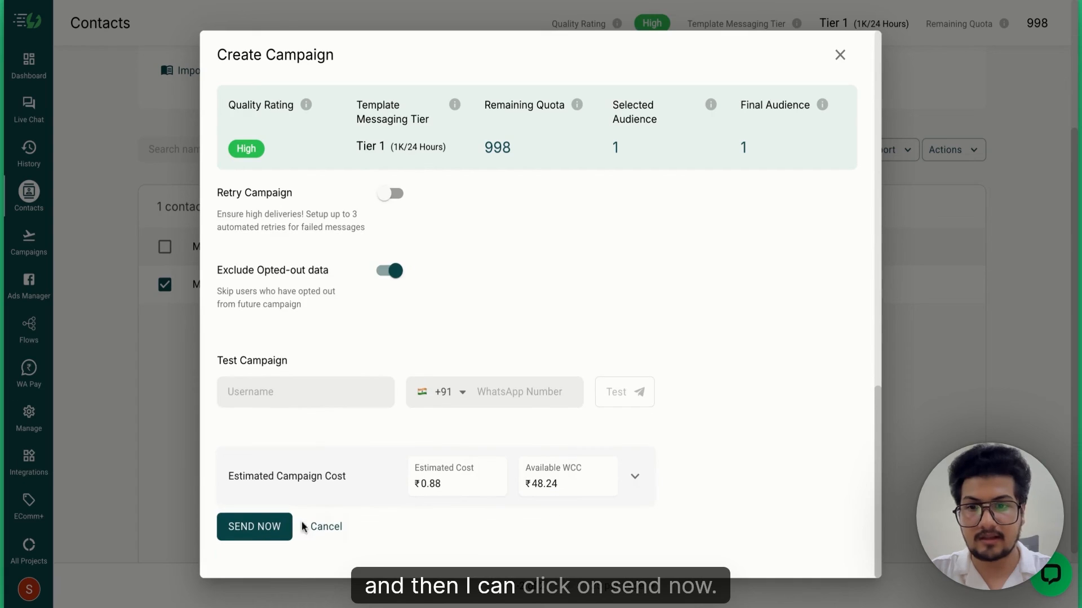
click(271, 527)
scroll(626, 342, up, 1)
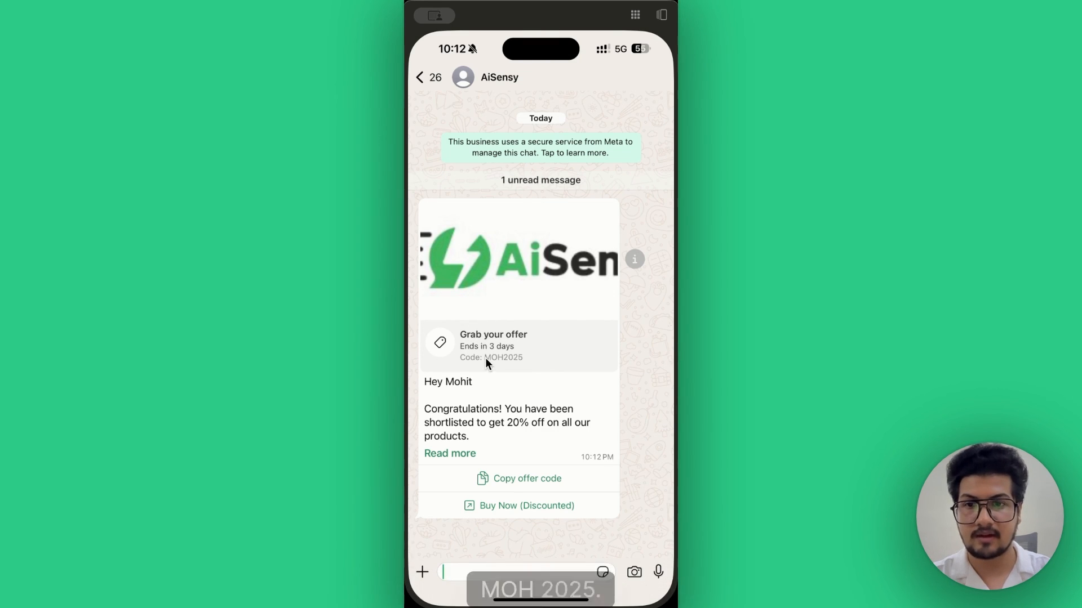
- Expand the full offer in WhatsApp and copy its coupon code MOH2025
click(461, 454)
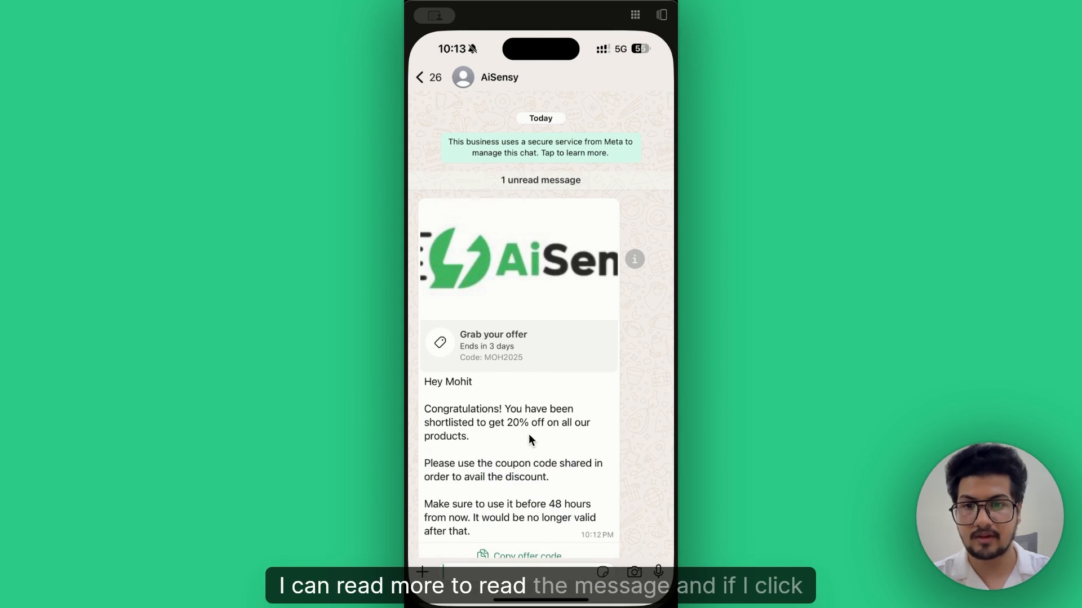
scroll(528, 434, down, 2)
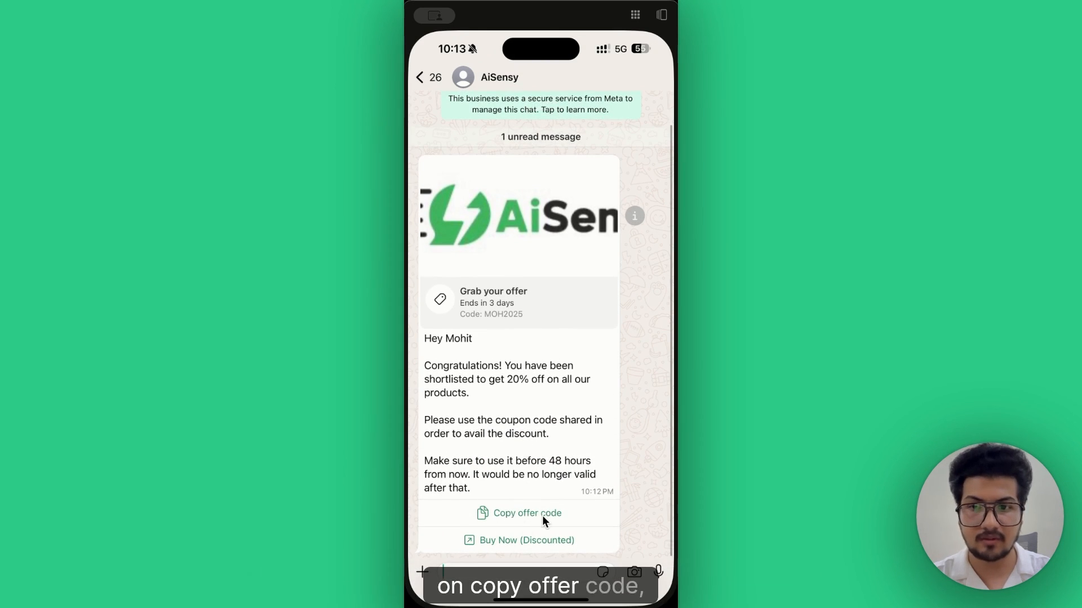
click(533, 513)
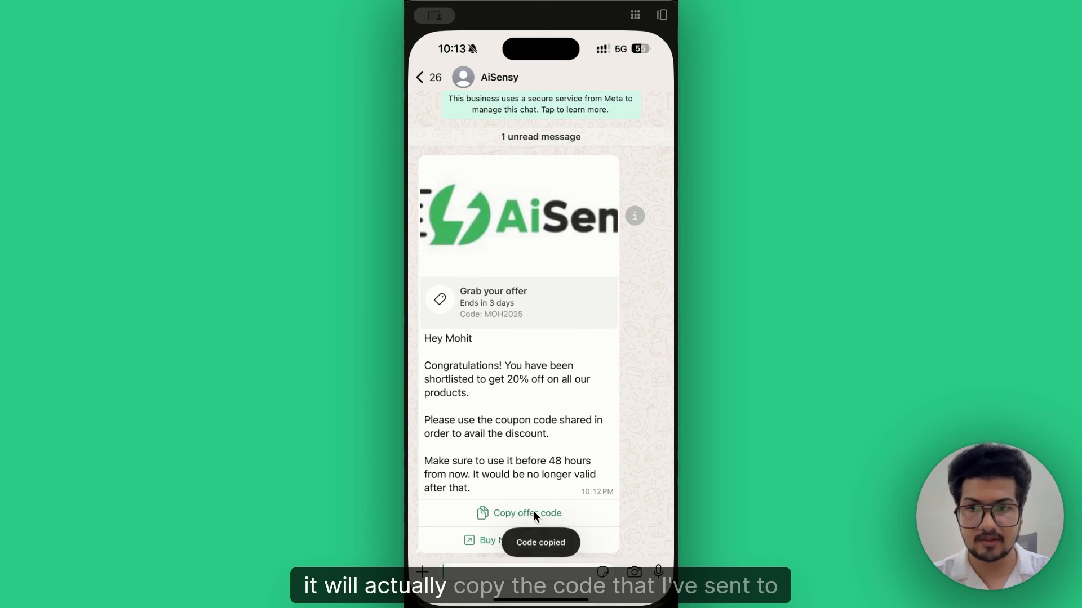
- Paste the code into a new message and open the Buy Now (Discounted) pricing link
click(468, 572)
key(super+v)
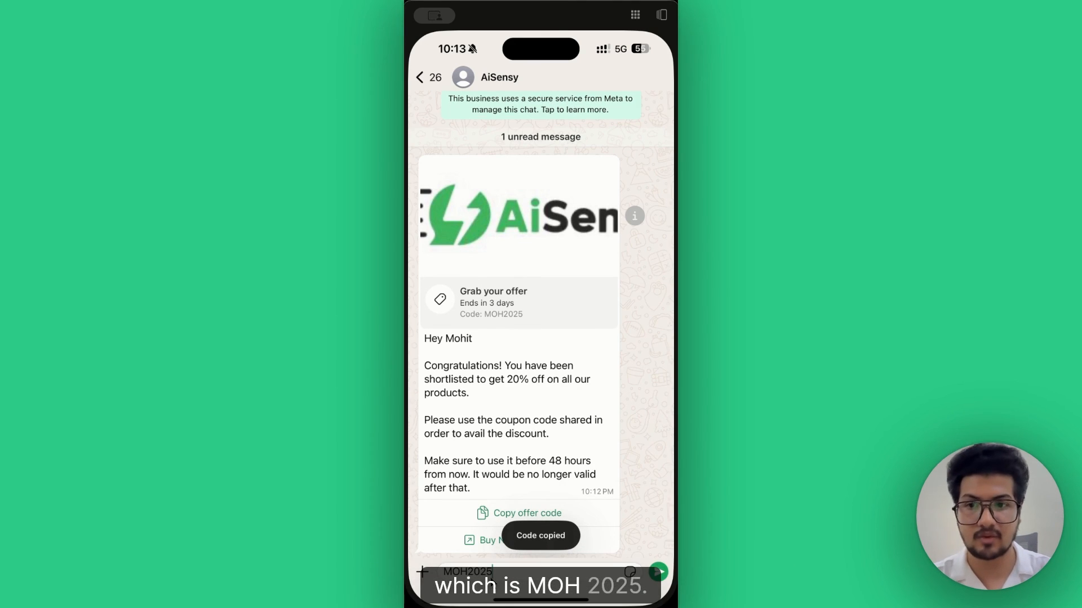
click(511, 543)
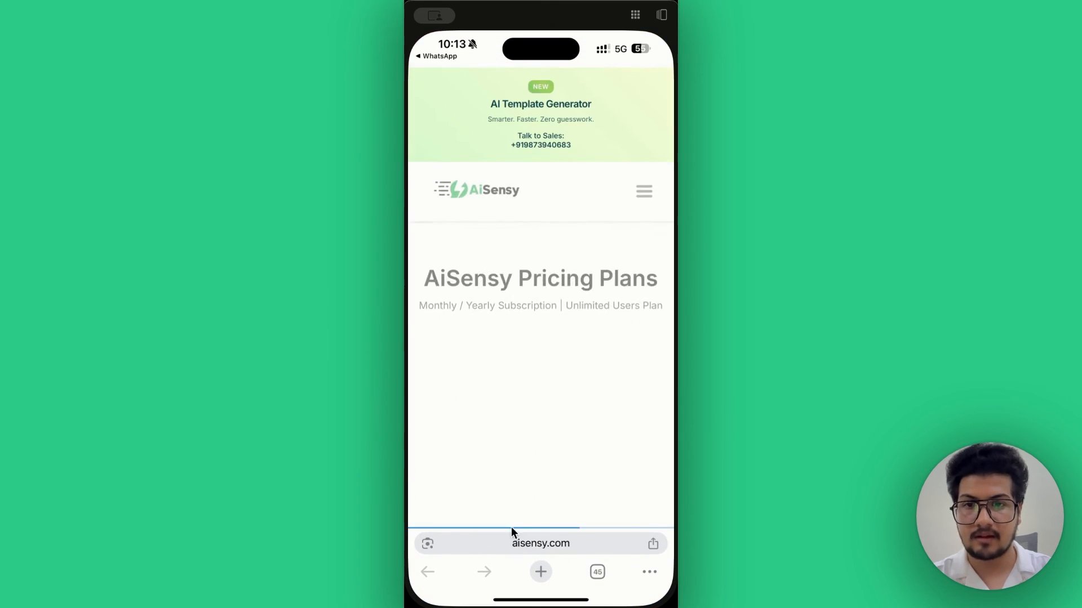
scroll(516, 334, down, 3)
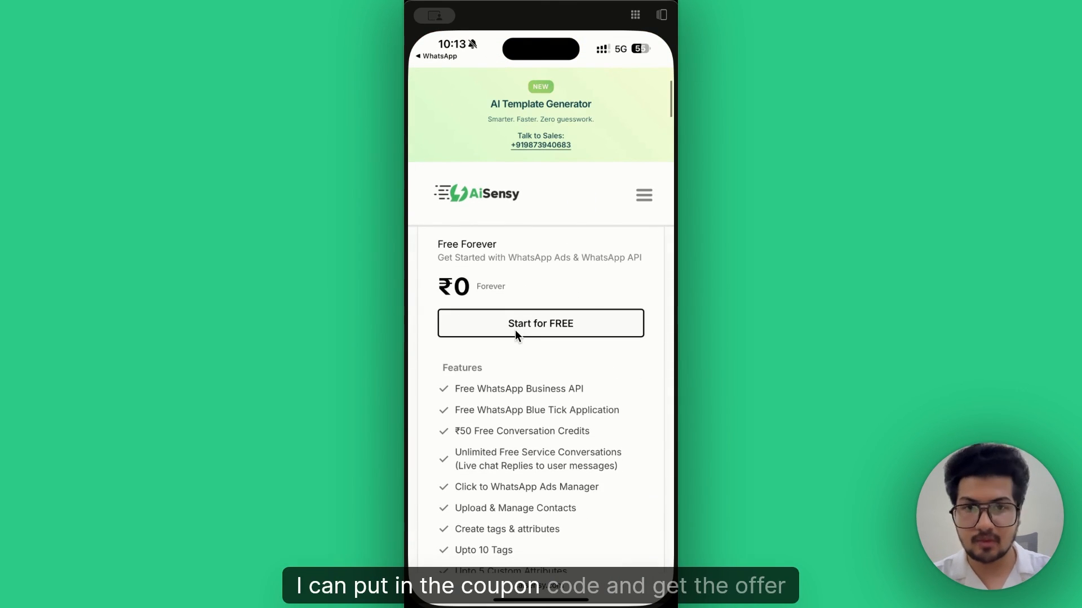